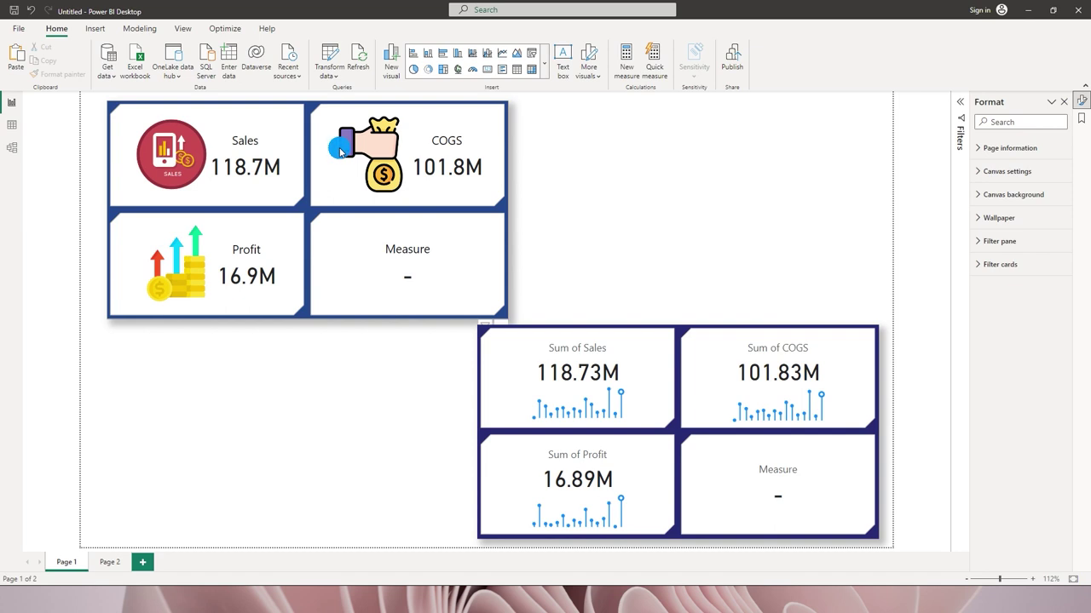
# - Insert a new blank Page 3 into the report with Ctrl+M
pyautogui.hotkey('ctrl', 'm')
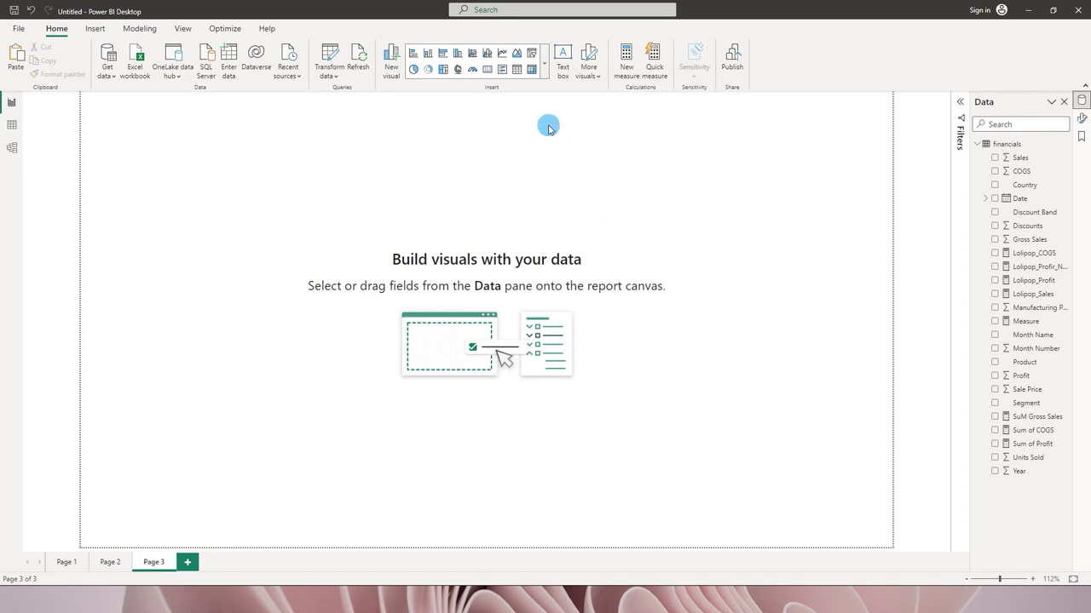
pyautogui.click(544, 63)
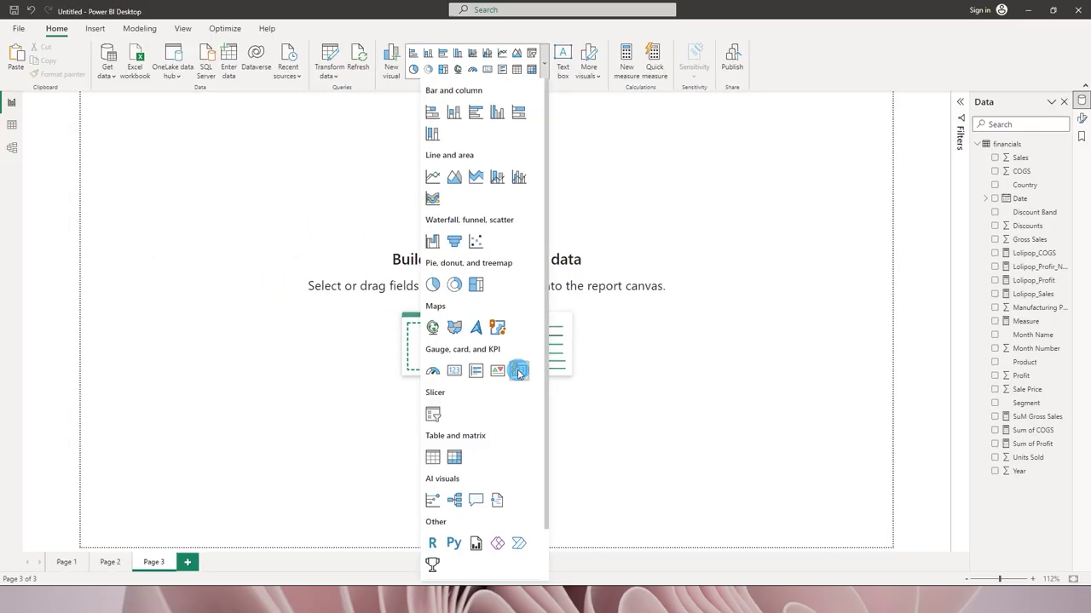
# - Place an enlarged Card (new) visual and review the Profit, COGS and Gross Sales measures
pyautogui.click(499, 419)
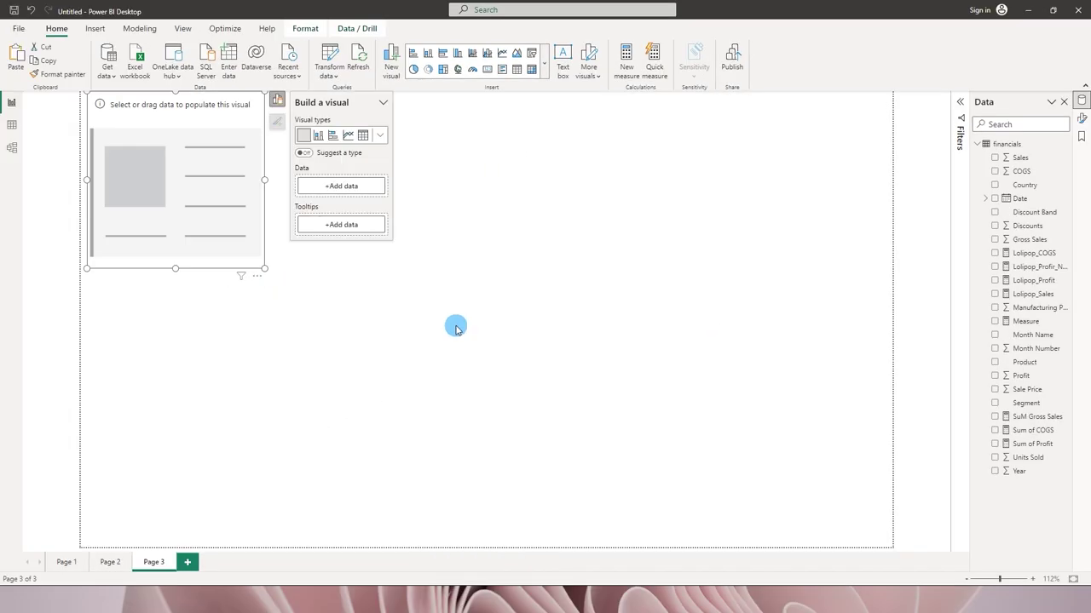
pyautogui.moveTo(265, 270); pyautogui.dragTo(338, 341)
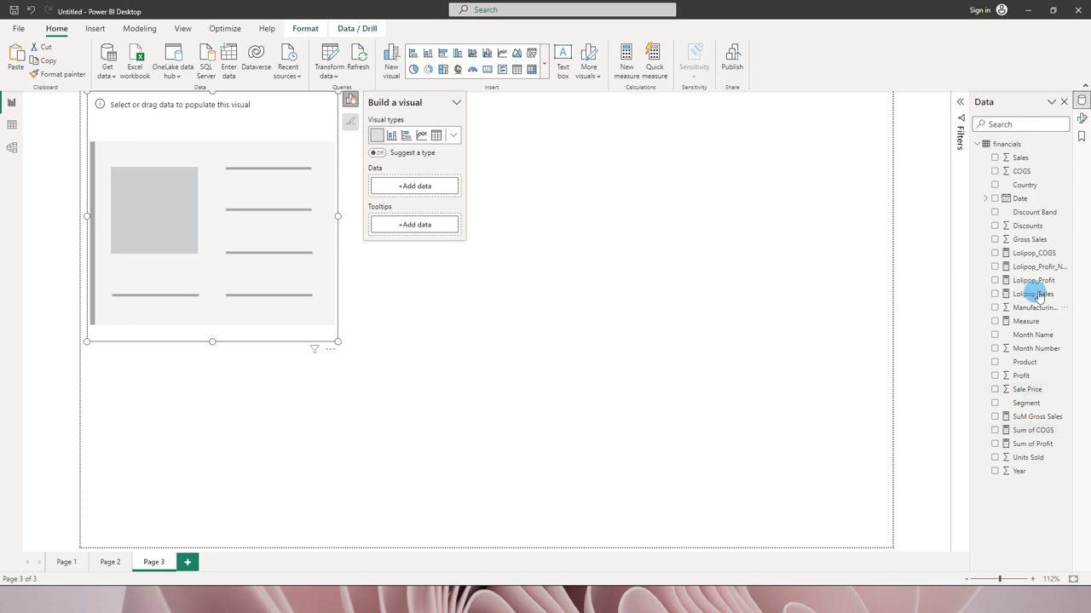
pyautogui.click(1031, 444)
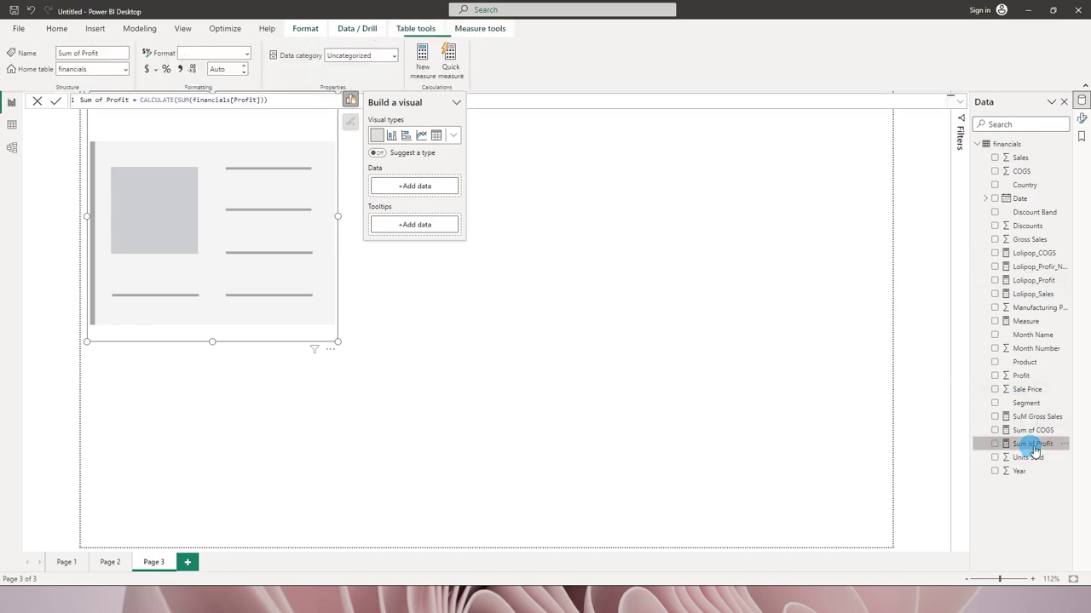
pyautogui.click(158, 101)
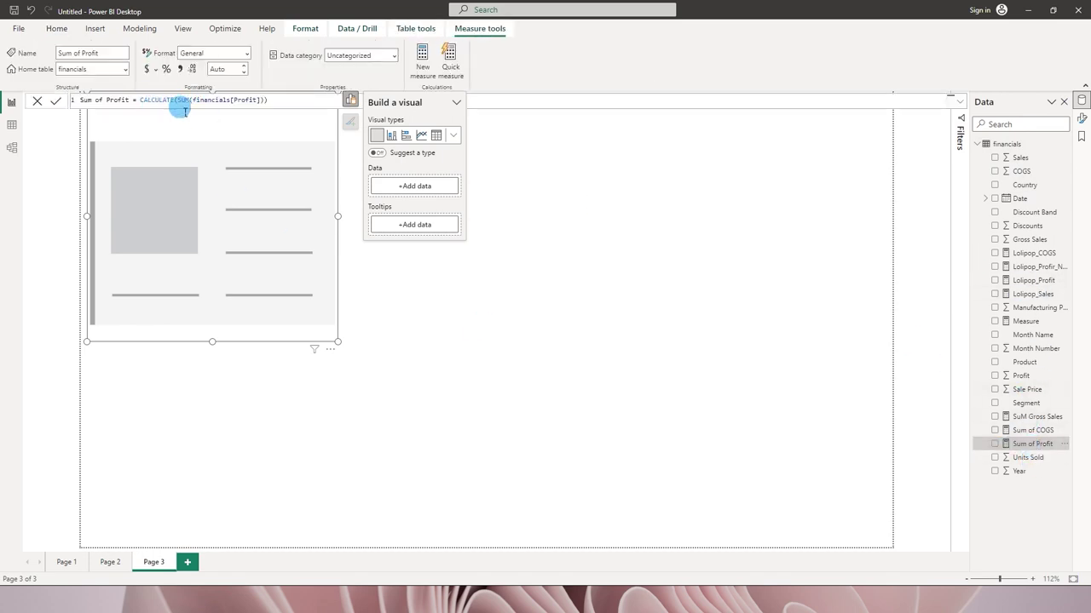
pyautogui.click(1033, 430)
pyautogui.click(1037, 418)
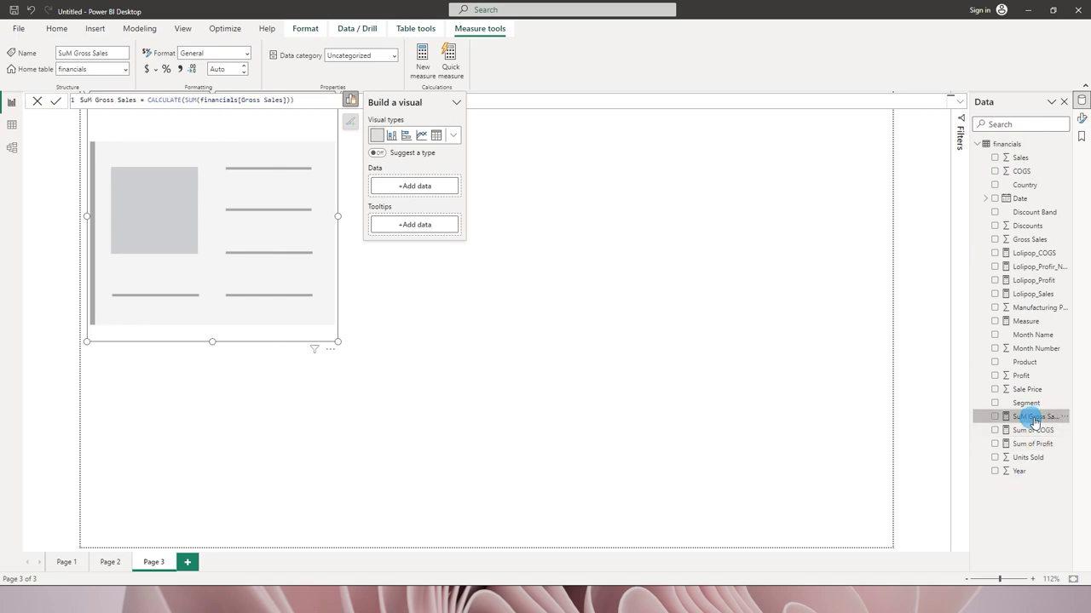
# - Add SuM Gross Sales, Sum of COGS and Sum of Profit to the card and enlarge it
pyautogui.click(994, 416)
pyautogui.click(994, 430)
pyautogui.click(994, 444)
pyautogui.moveTo(339, 342); pyautogui.dragTo(640, 446)
pyautogui.moveTo(517, 358); pyautogui.dragTo(557, 382)
pyautogui.click(995, 424)
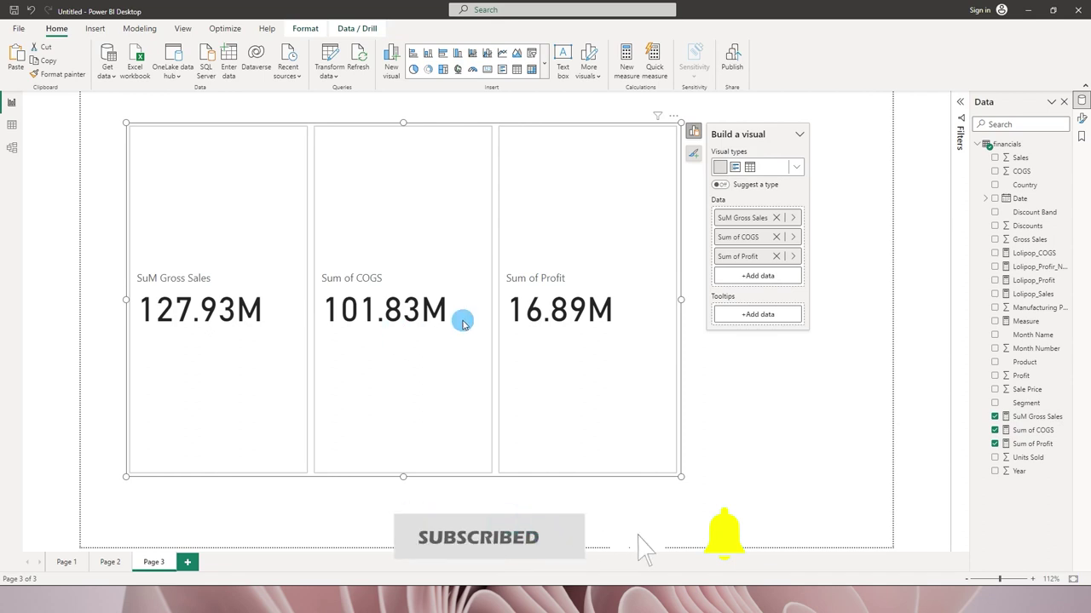
# - Resize the card visual to Height 390 and Width 751 under Size and position
pyautogui.click(1081, 118)
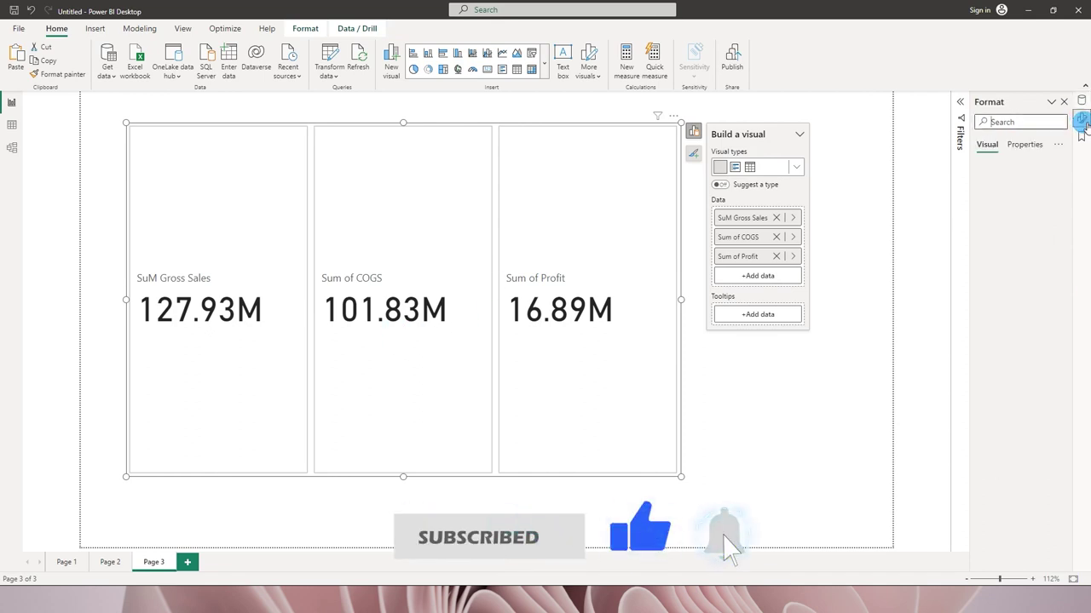
pyautogui.click(988, 169)
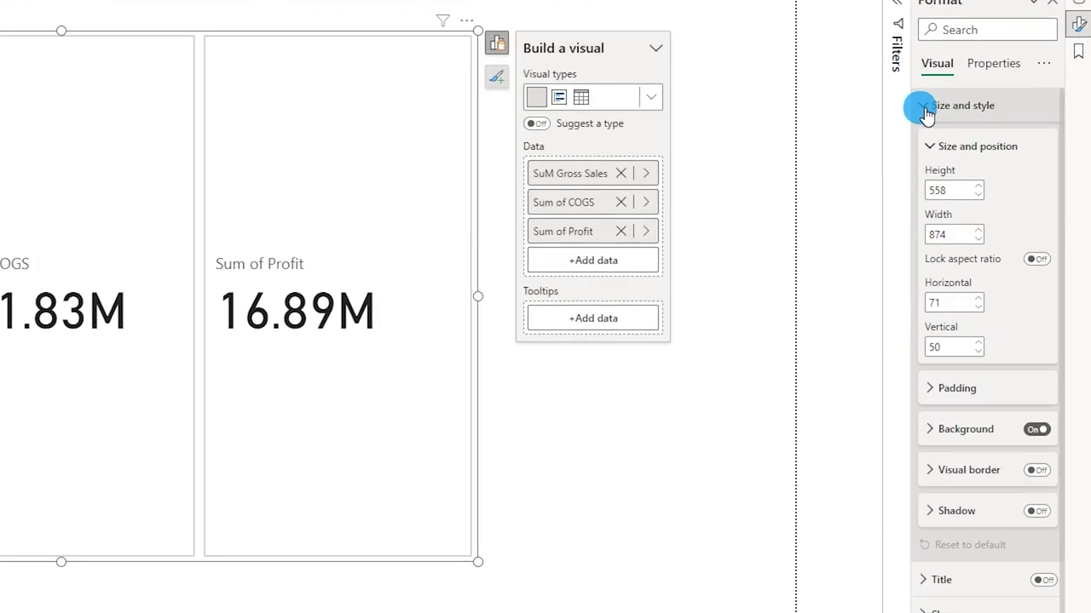
pyautogui.click(993, 231)
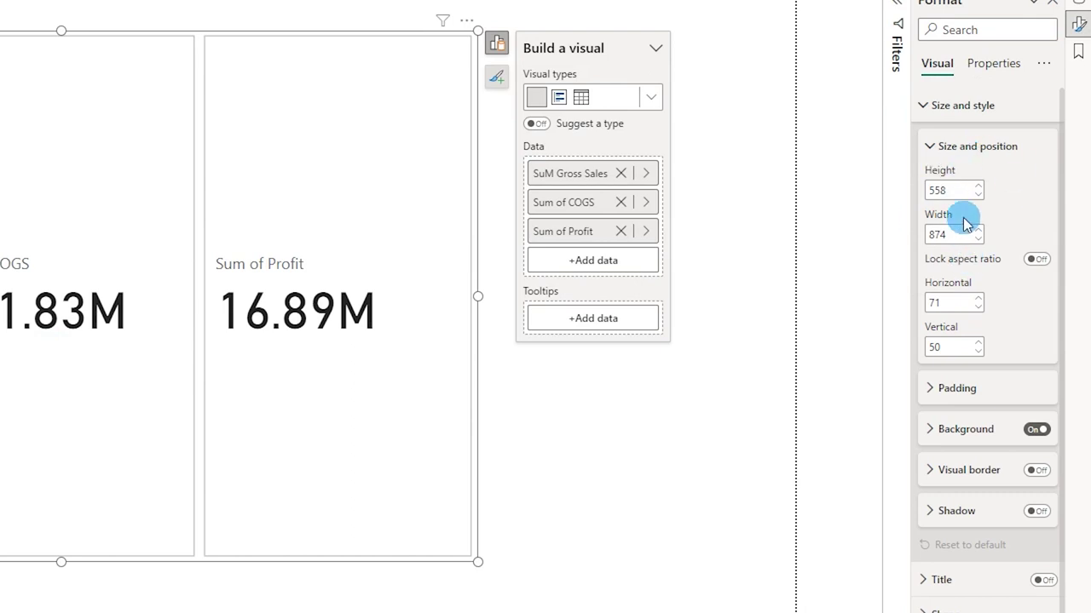
pyautogui.moveTo(477, 563); pyautogui.dragTo(361, 401)
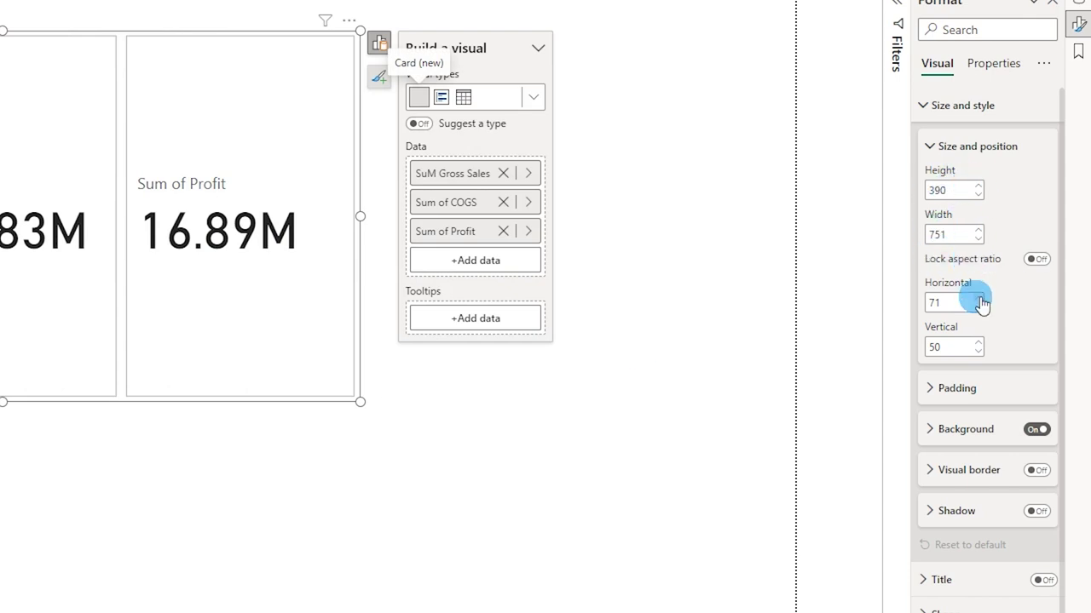
pyautogui.click(933, 146)
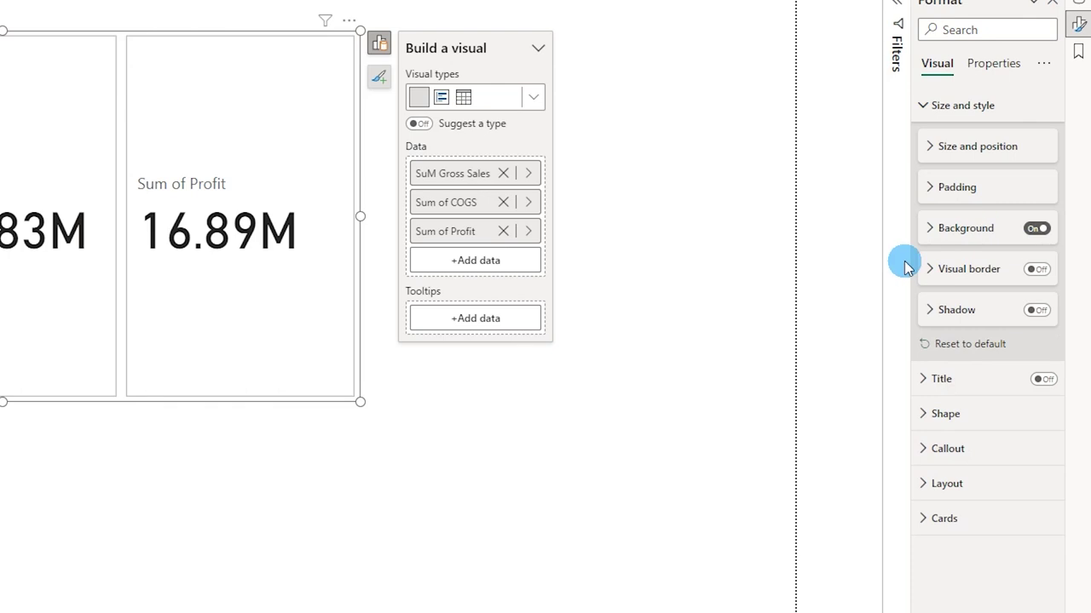
pyautogui.click(935, 230)
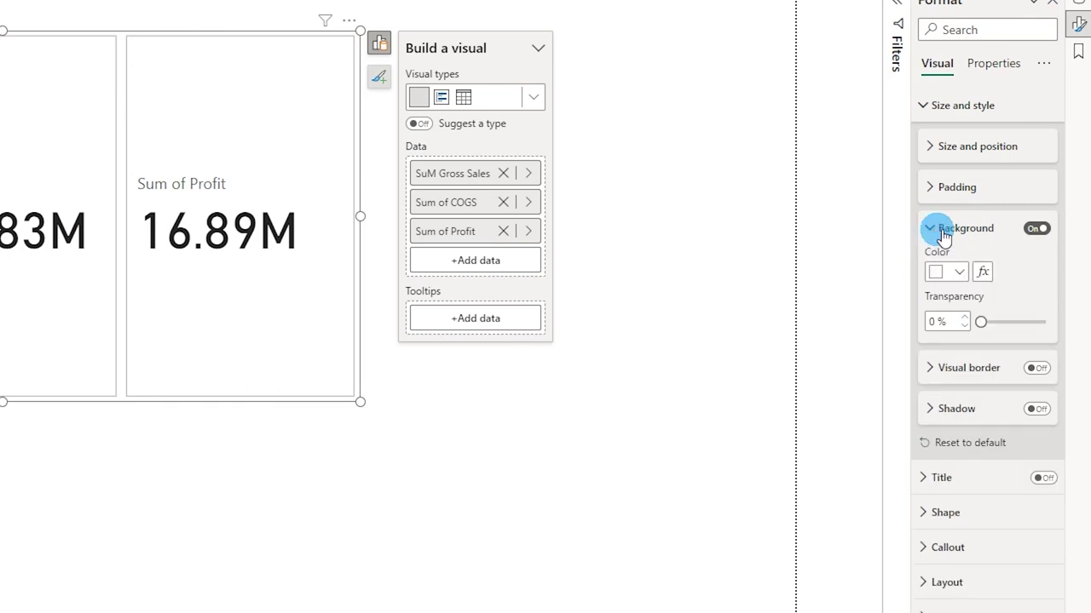
# - Set the card background colour to dark blue
pyautogui.click(958, 273)
pyautogui.click(955, 331)
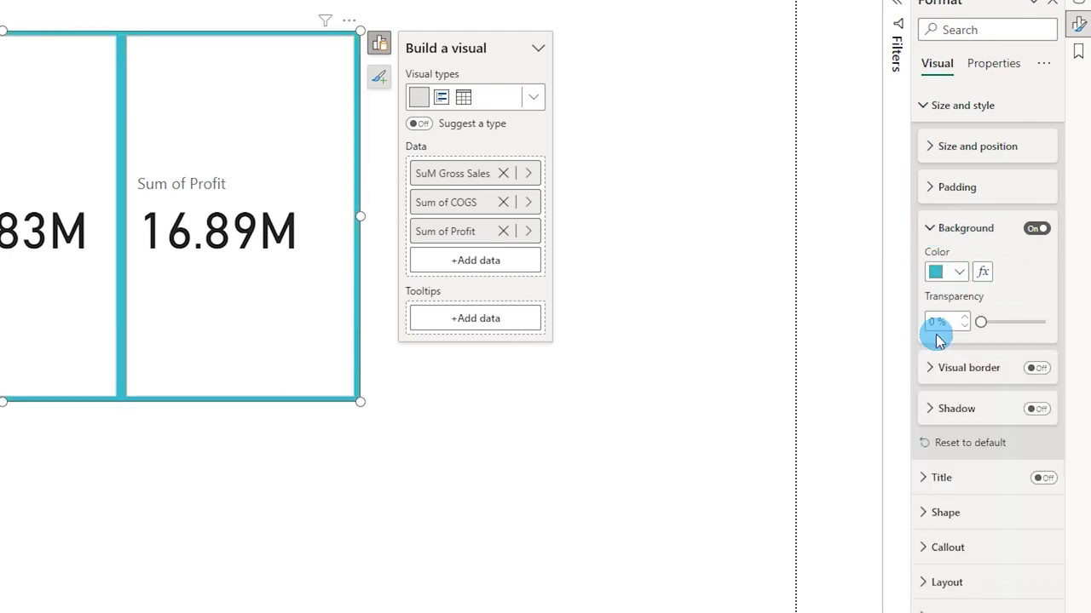
pyautogui.click(961, 275)
pyautogui.click(908, 328)
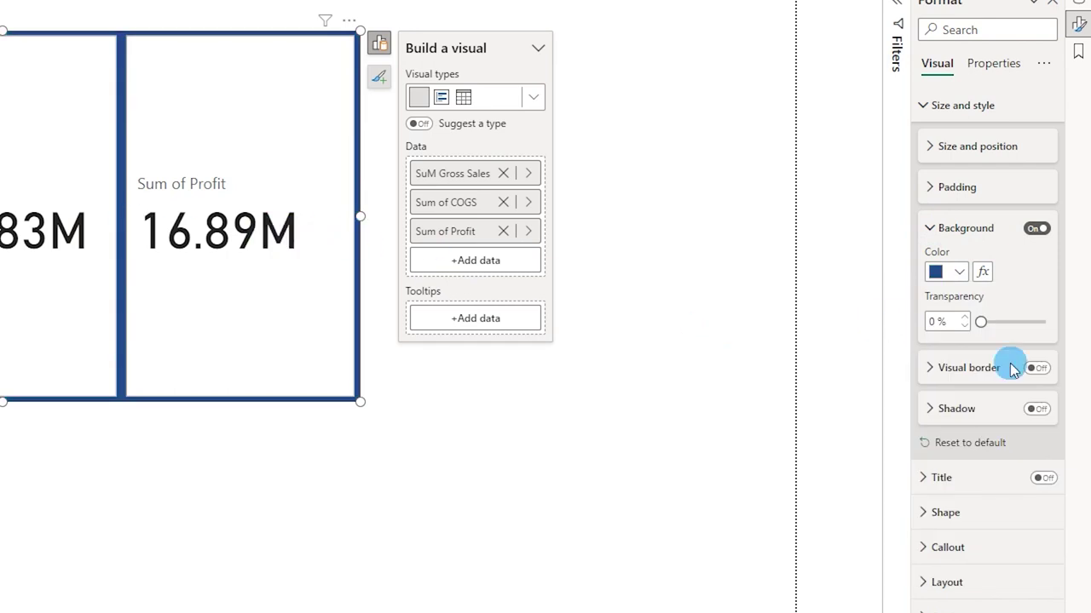
# - Try a white visual border, switch it back off, and add a drop shadow
pyautogui.click(1036, 370)
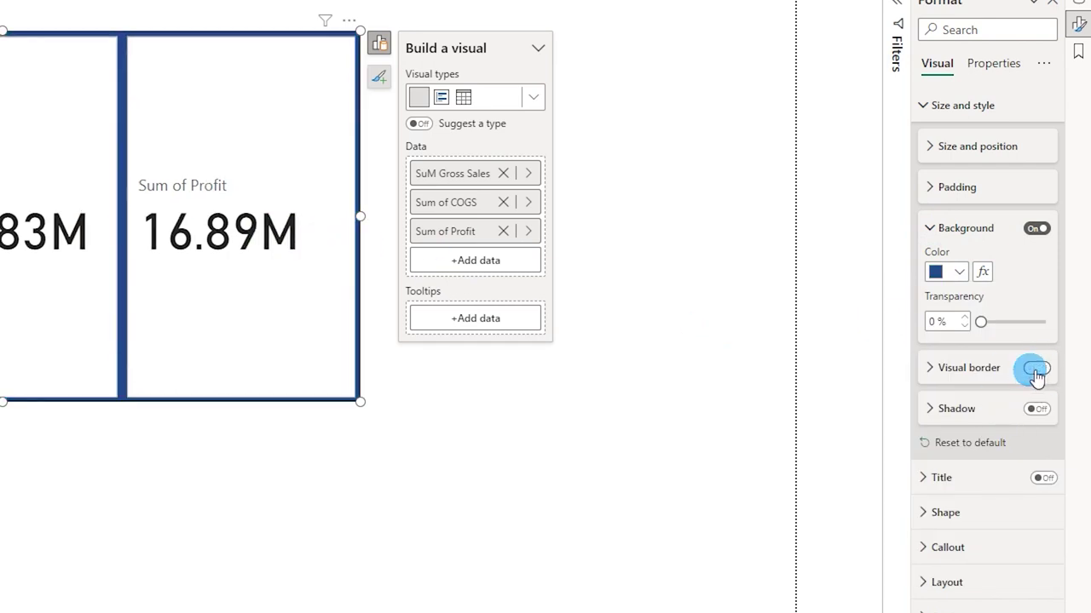
pyautogui.click(929, 367)
pyautogui.click(960, 412)
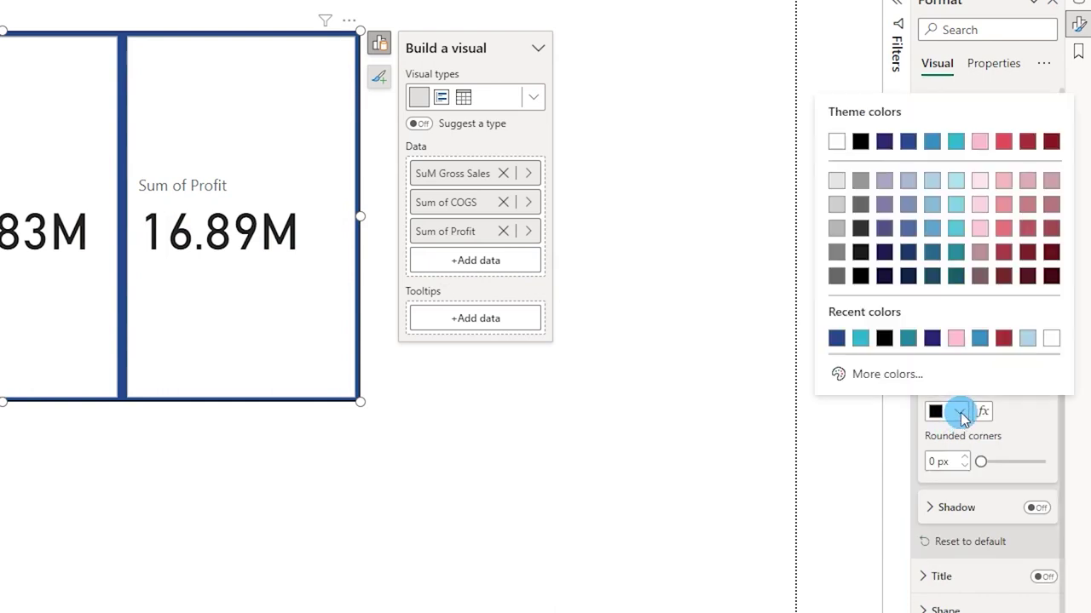
pyautogui.click(836, 141)
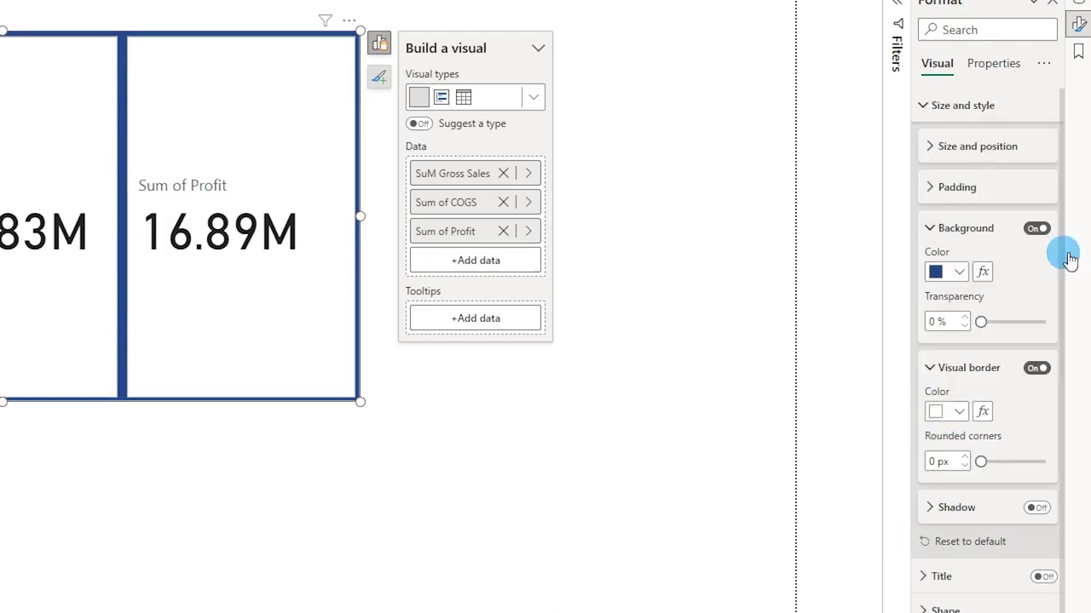
pyautogui.click(1030, 372)
pyautogui.click(932, 369)
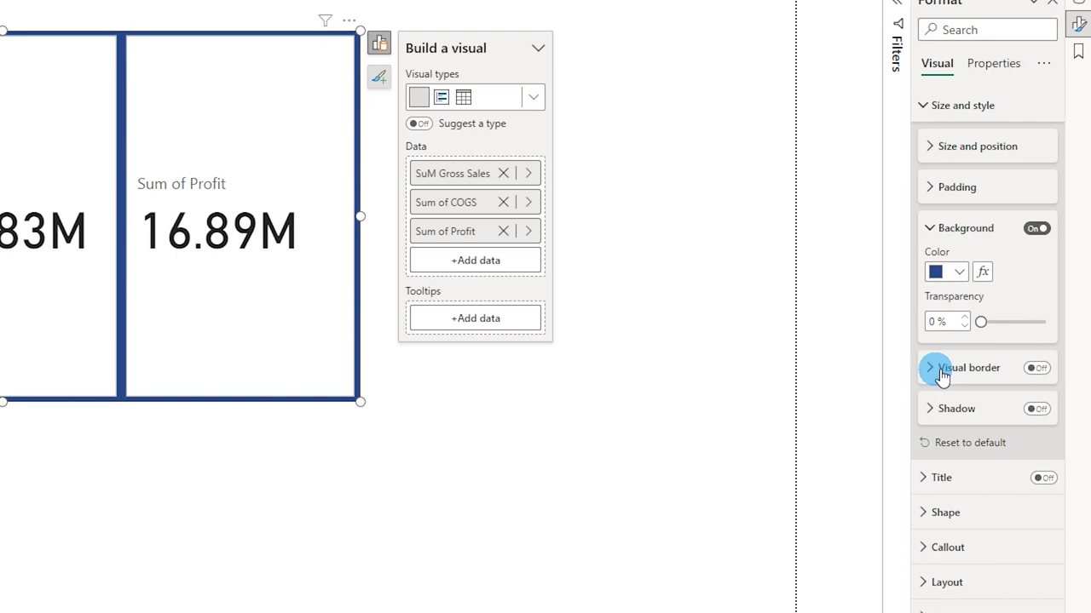
pyautogui.click(1038, 411)
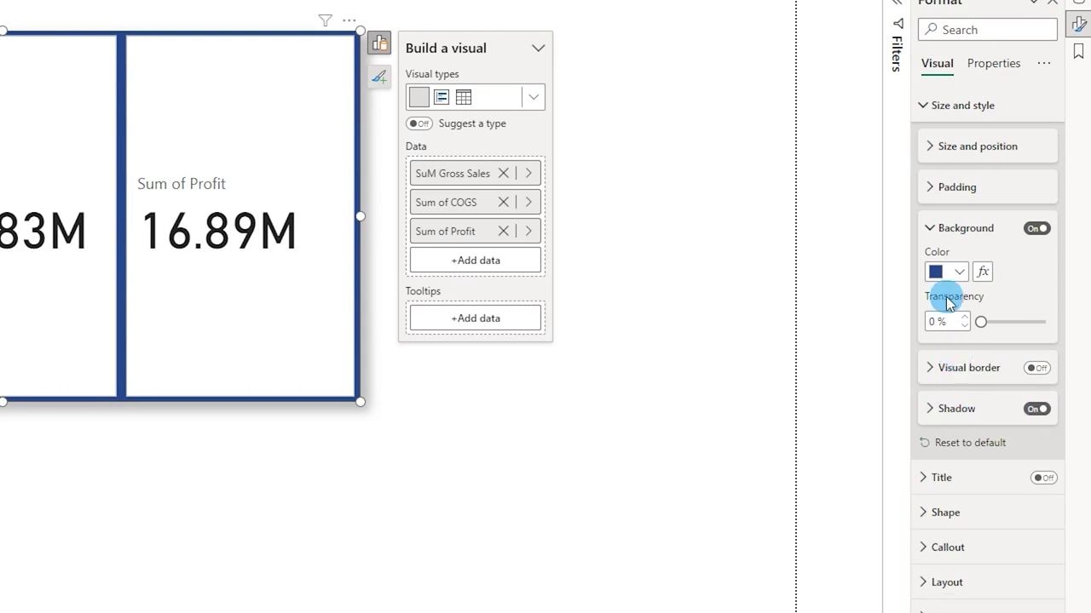
# - Turn on the card visual's title
pyautogui.click(929, 228)
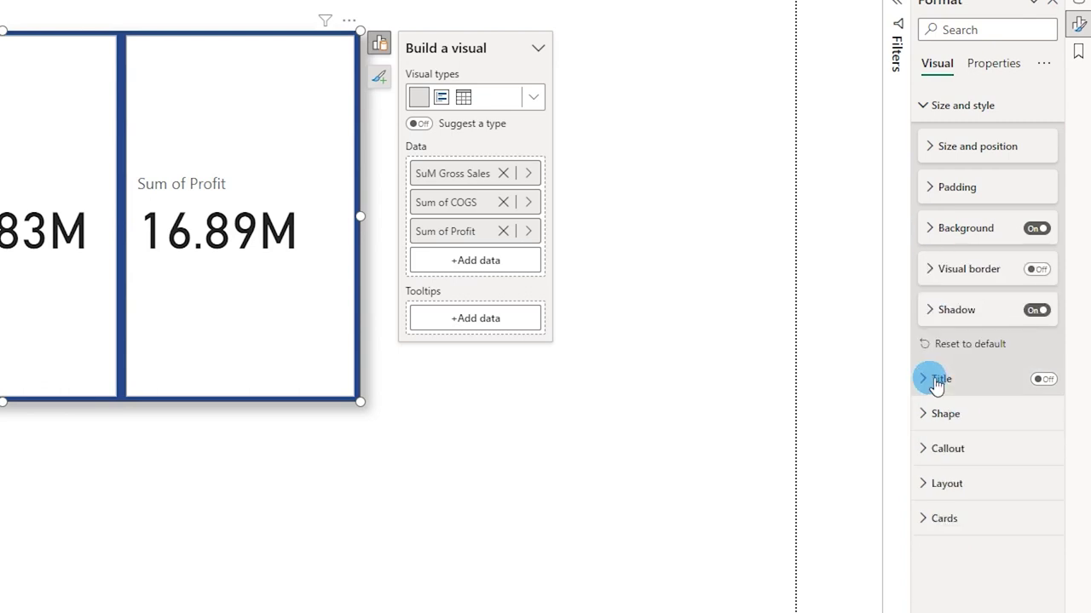
pyautogui.click(937, 107)
pyautogui.click(927, 140)
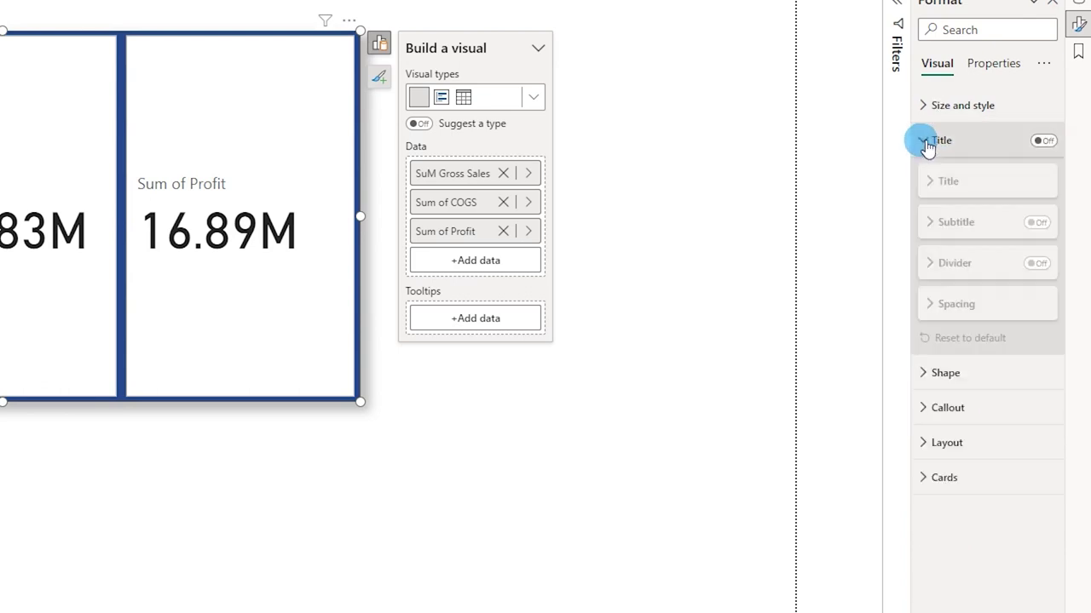
pyautogui.click(1042, 140)
pyautogui.click(947, 181)
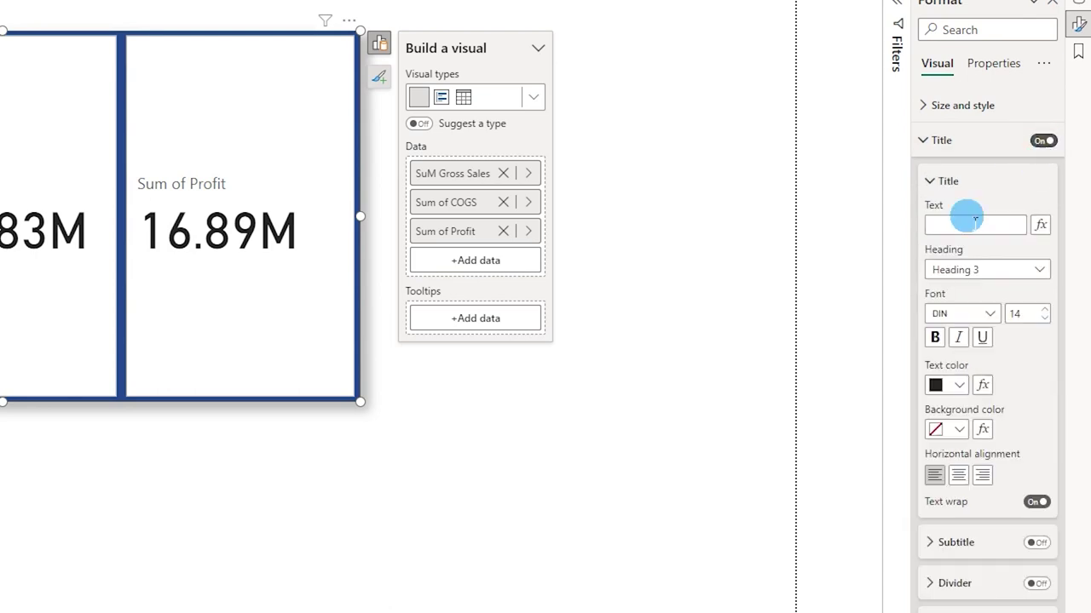
pyautogui.click(950, 181)
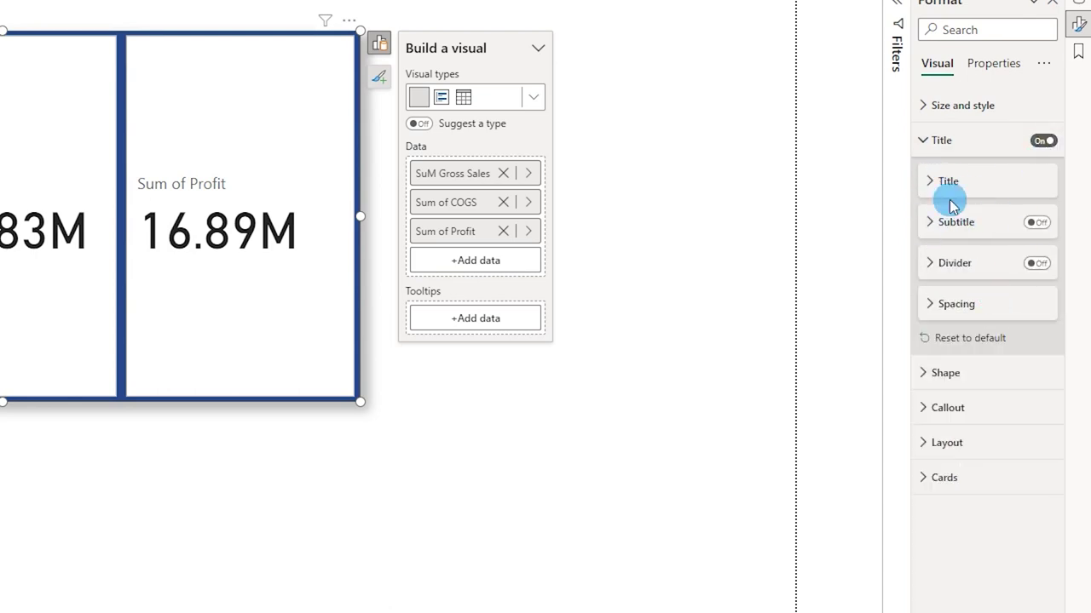
pyautogui.click(938, 160)
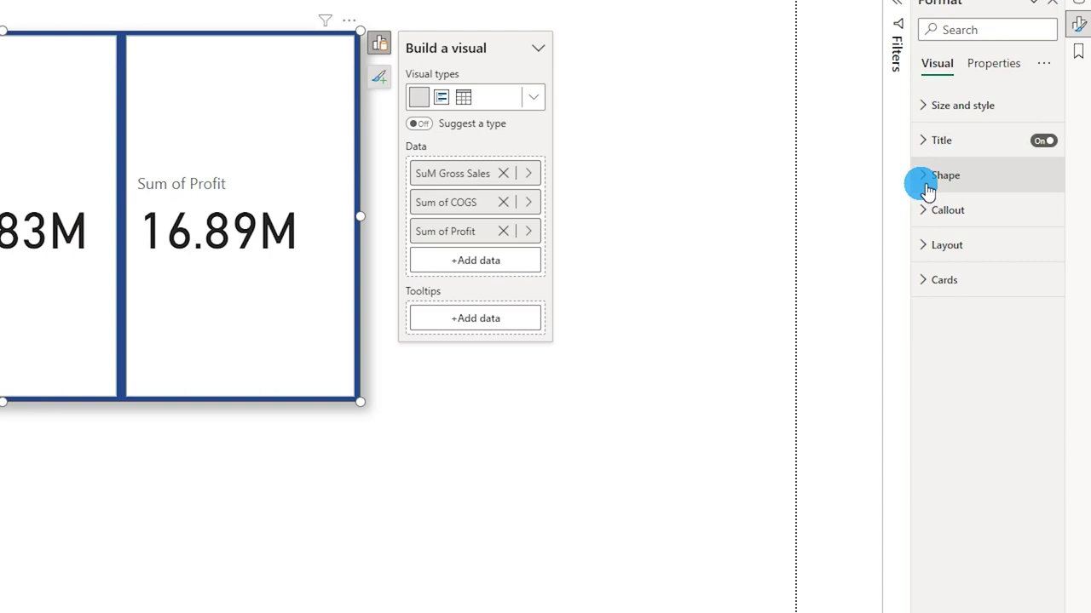
# - Give the cards a Snipped tab shape with 10% top and bottom snip sizes
pyautogui.click(923, 181)
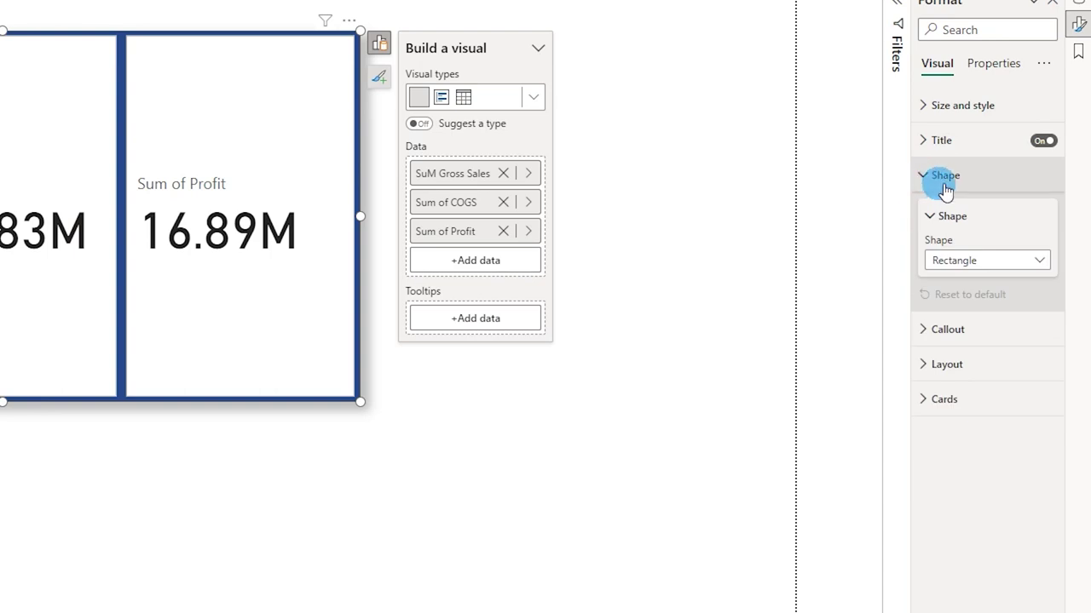
pyautogui.click(972, 259)
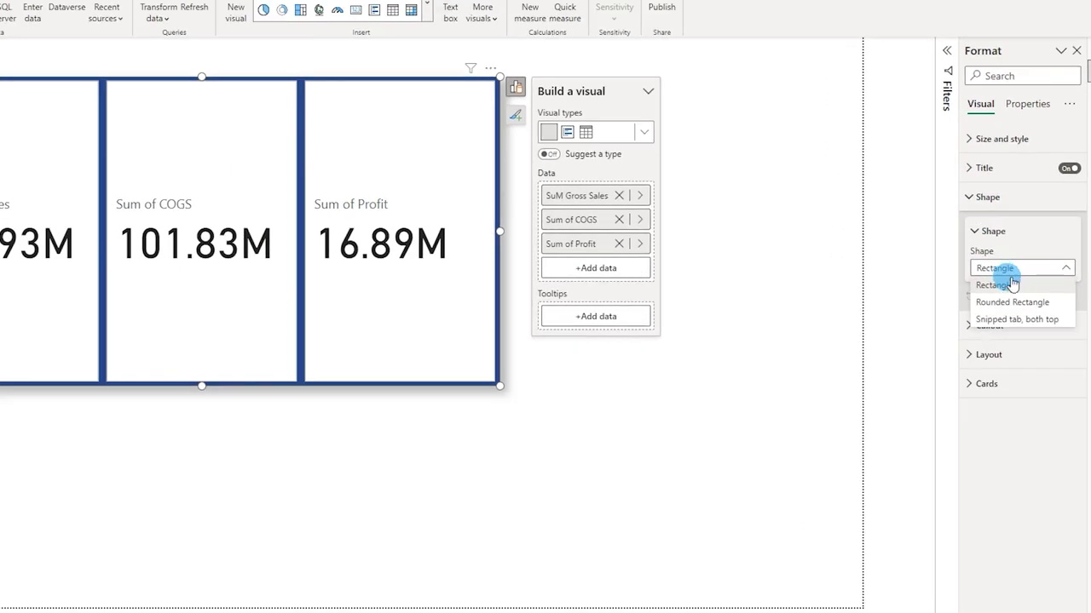
pyautogui.click(1013, 304)
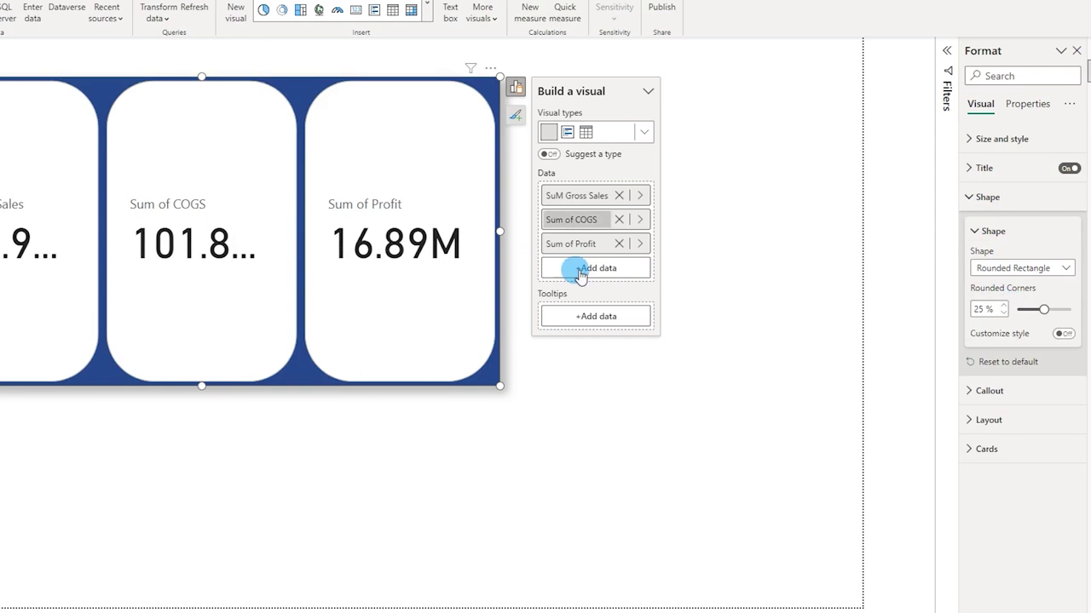
pyautogui.click(1022, 268)
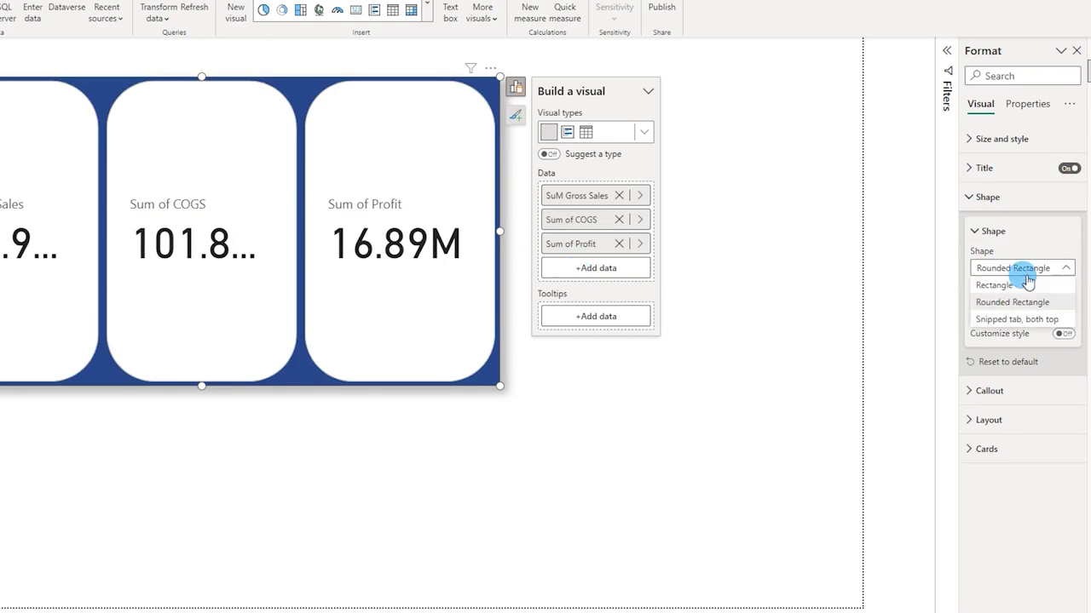
pyautogui.click(1023, 322)
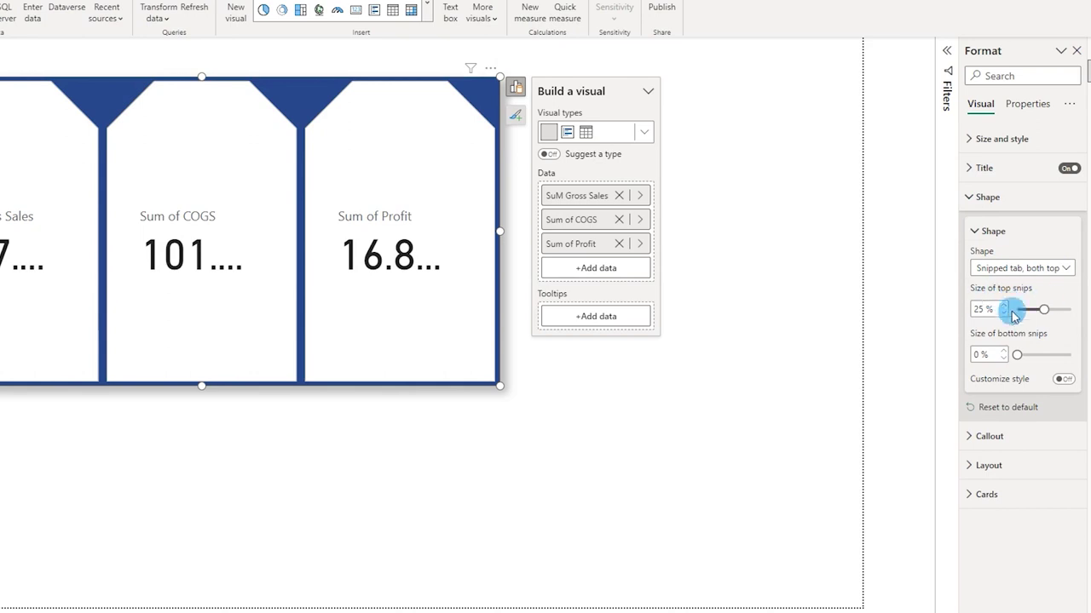
pyautogui.moveTo(991, 315); pyautogui.dragTo(963, 313)
pyautogui.write('10')
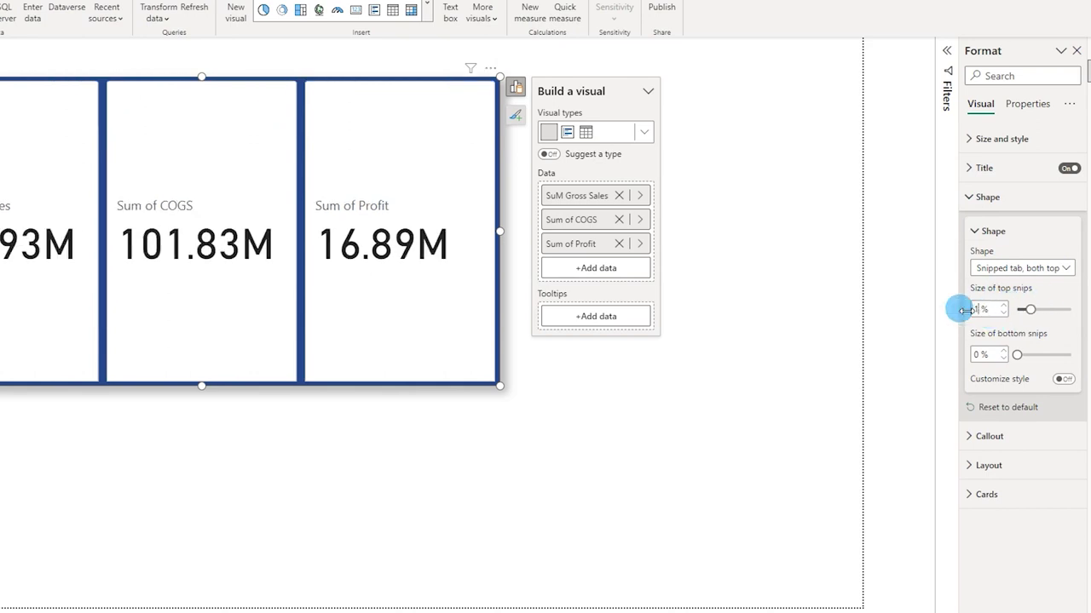
pyautogui.click(978, 354)
pyautogui.moveTo(986, 361); pyautogui.dragTo(966, 358)
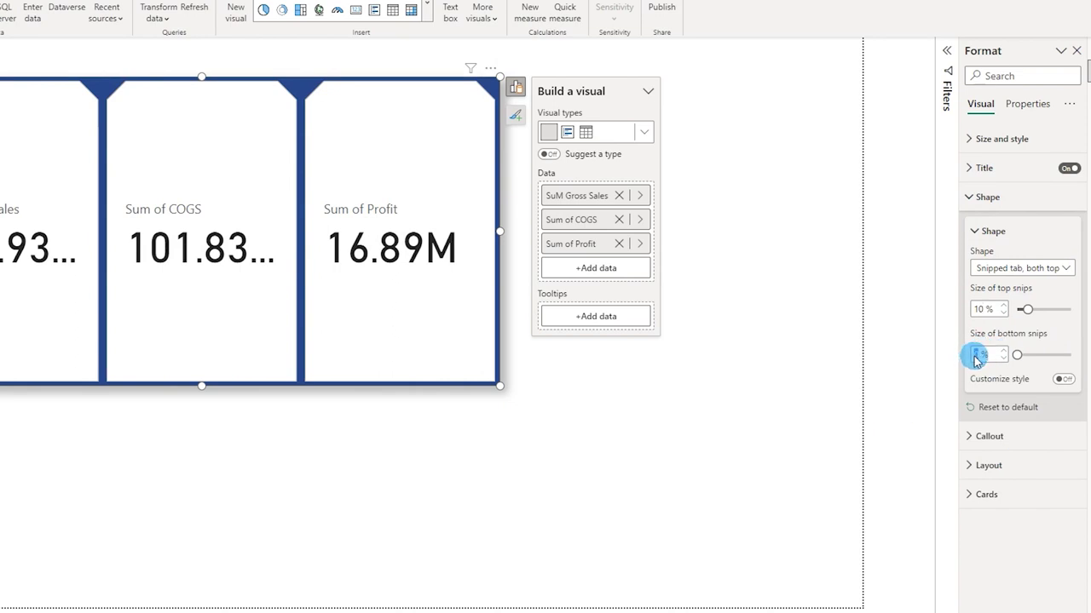
pyautogui.write('10')
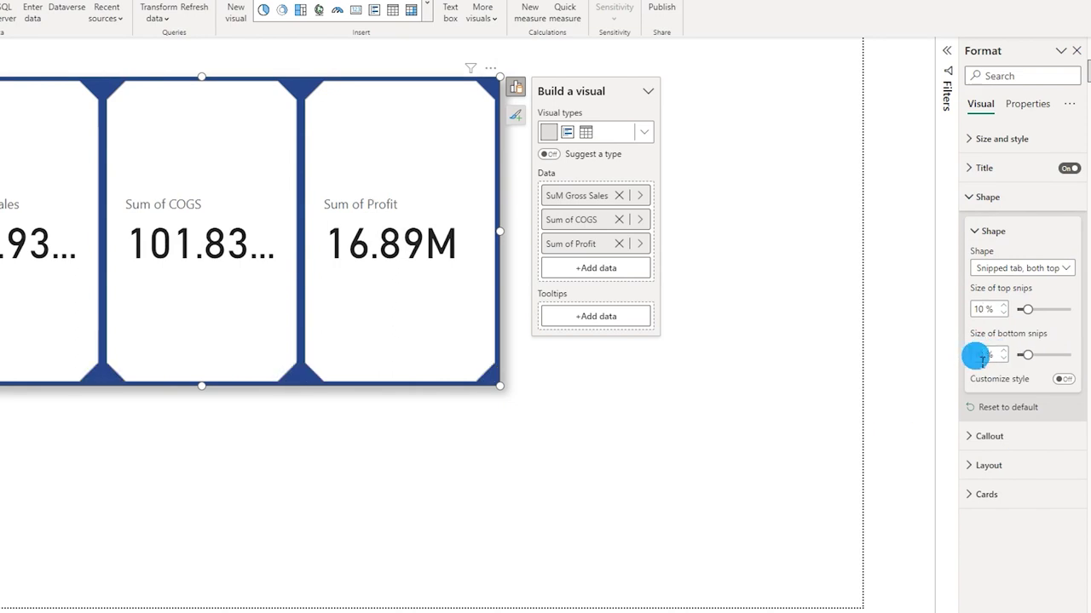
pyautogui.click(1042, 312)
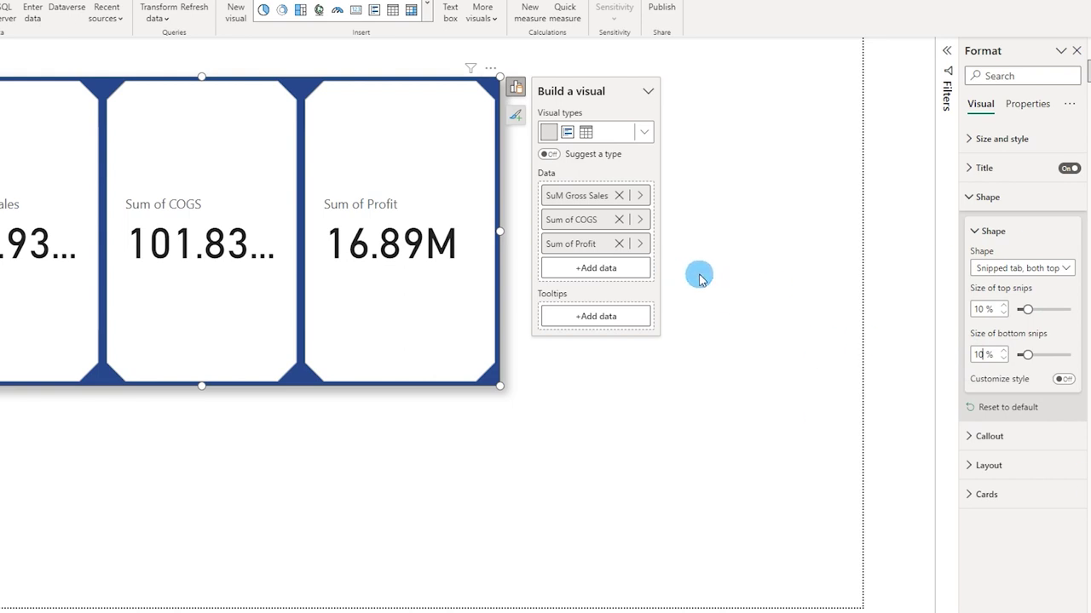
# - Try Rounded rectangle and Rectangle shapes, then return to Snipped tab
pyautogui.click(1019, 271)
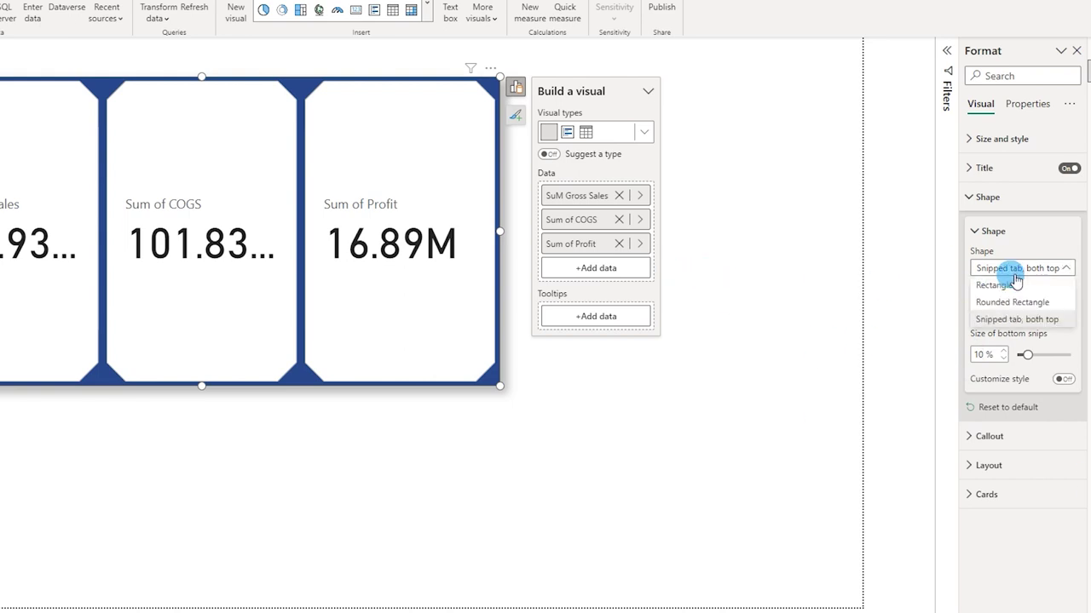
pyautogui.click(1013, 302)
pyautogui.click(1017, 268)
pyautogui.click(998, 287)
pyautogui.click(1016, 268)
pyautogui.click(1012, 301)
pyautogui.click(1010, 268)
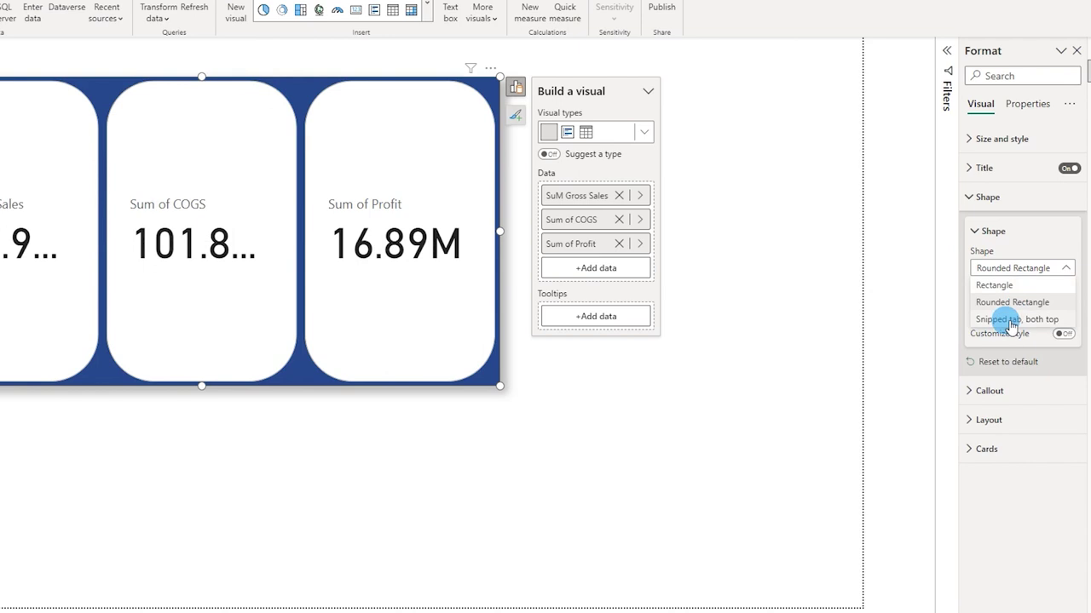
pyautogui.click(1012, 322)
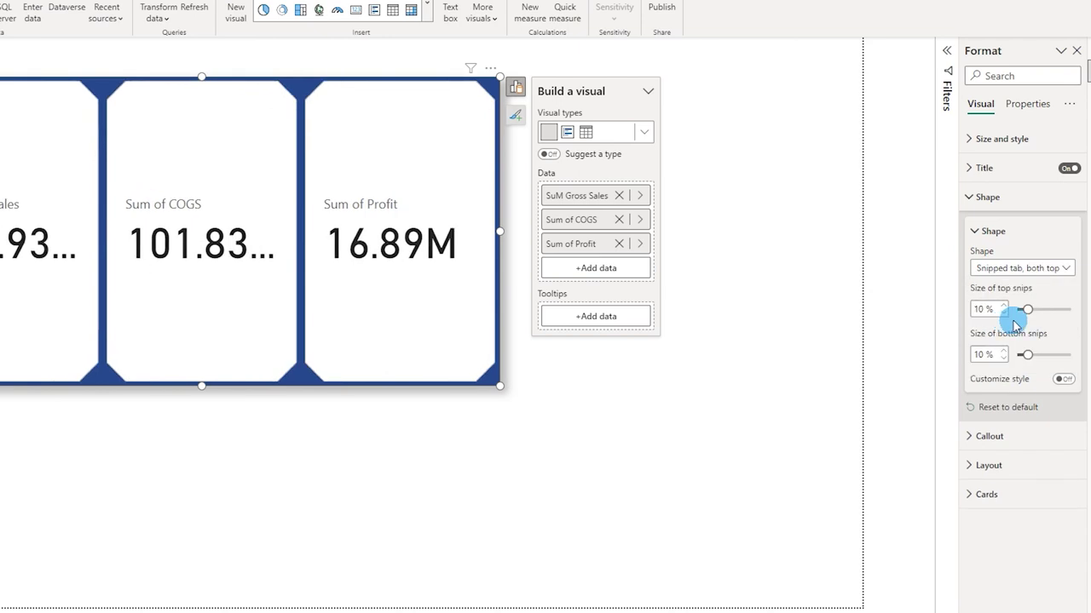
# - Customize the corner style so Top left and Bottom right snip at 10%
pyautogui.click(1066, 380)
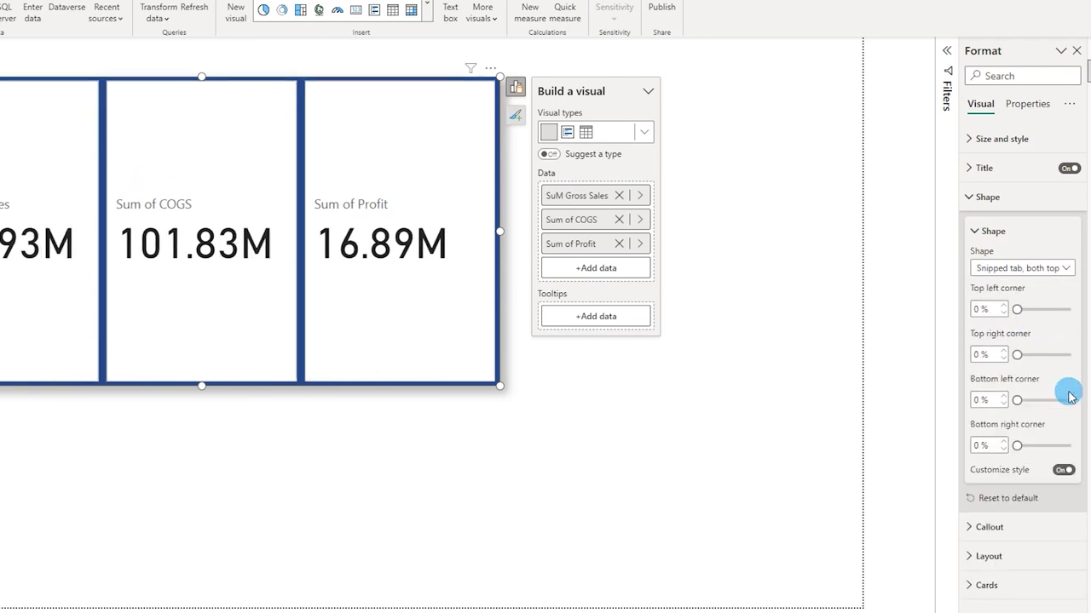
pyautogui.click(980, 309)
pyautogui.write('10')
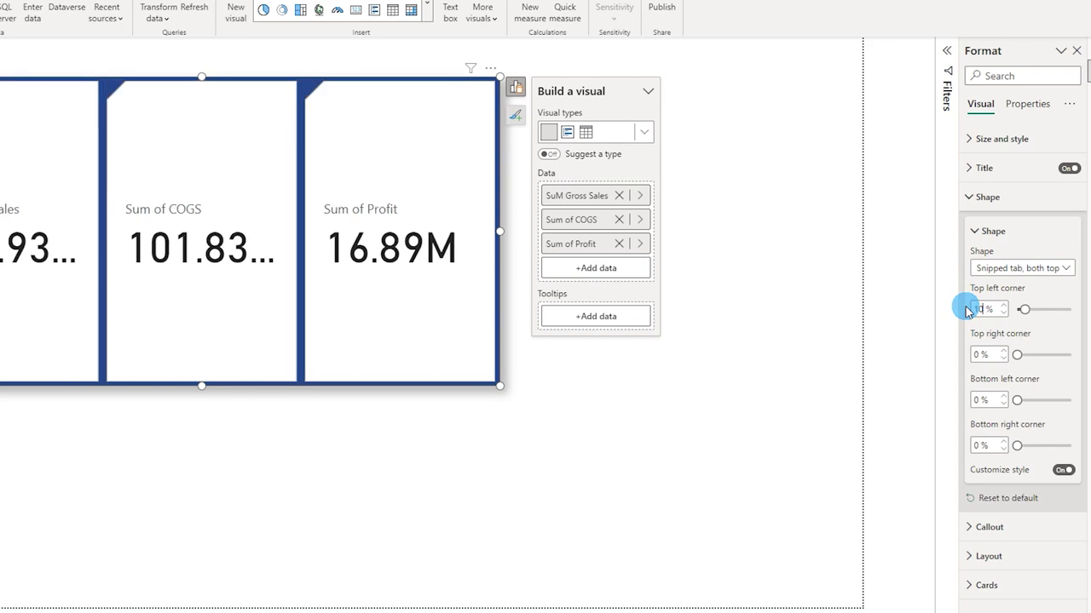
pyautogui.moveTo(997, 440); pyautogui.dragTo(979, 445)
pyautogui.write('10')
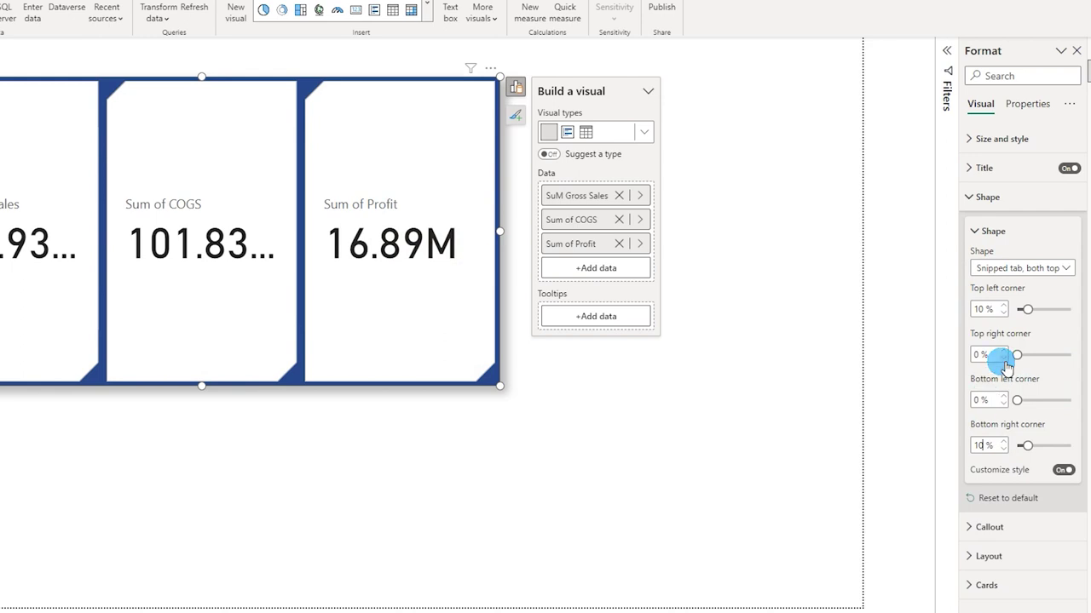
pyautogui.click(988, 197)
pyautogui.click(982, 226)
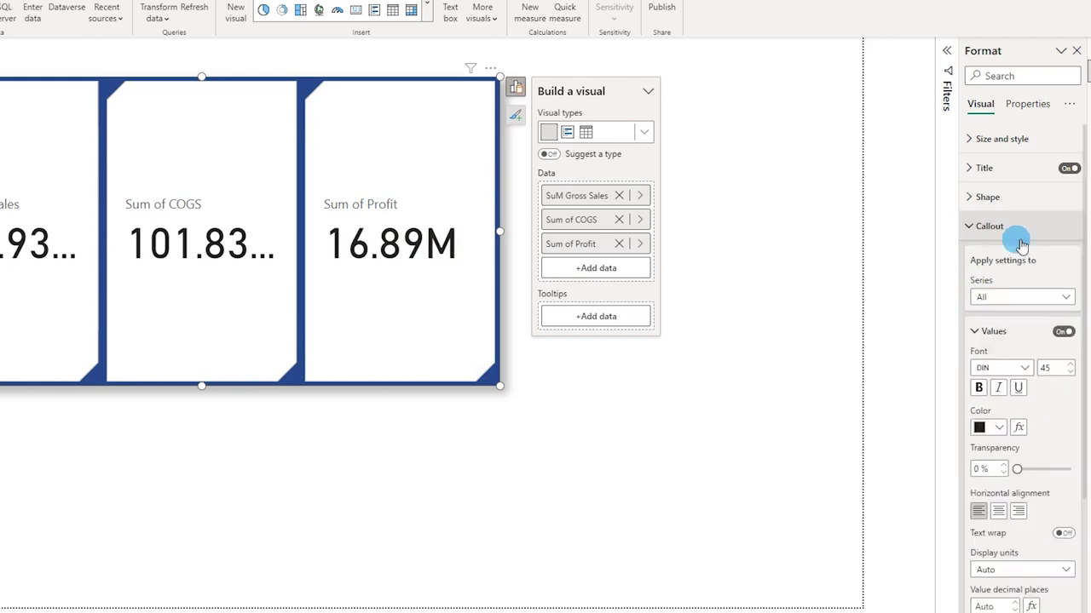
# - Keep Series on All and change the callout value font size from 45 to 30
pyautogui.scroll(-2, 1017, 287)
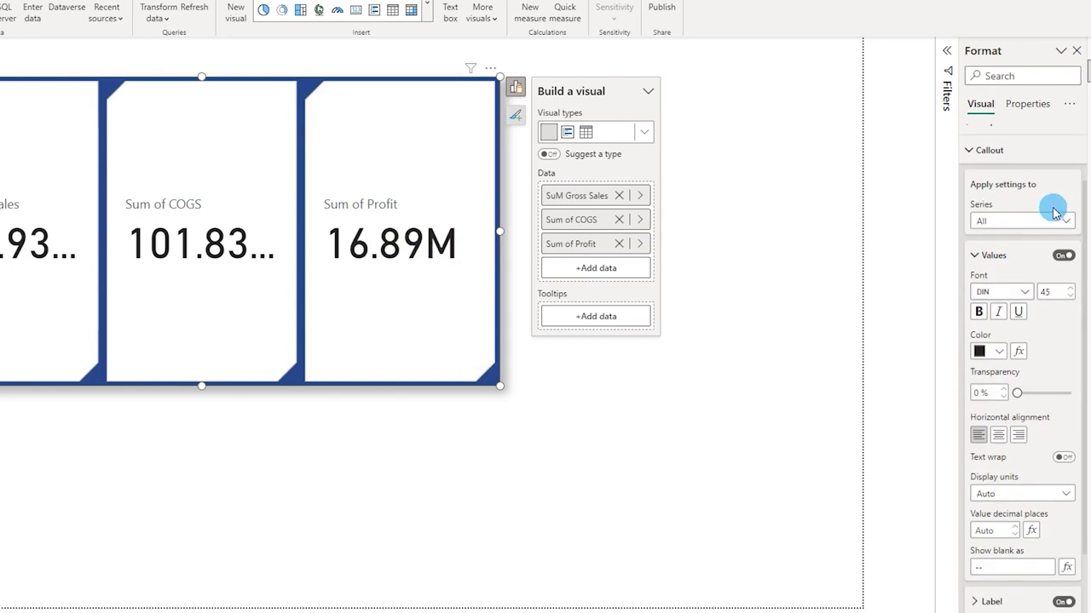
pyautogui.click(1011, 220)
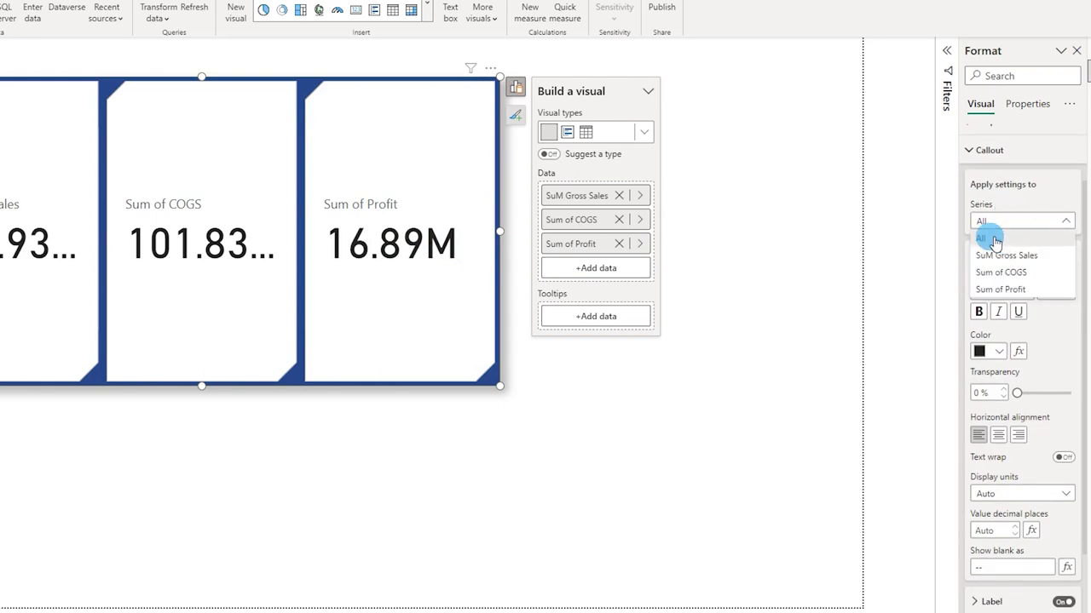
pyautogui.click(1002, 238)
pyautogui.click(1006, 224)
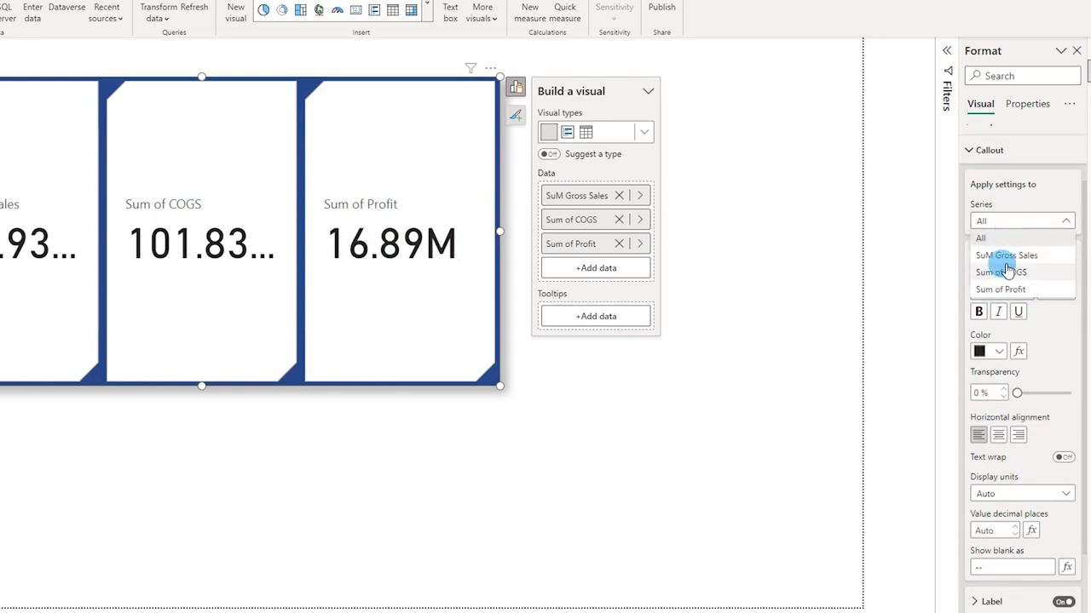
pyautogui.click(1002, 223)
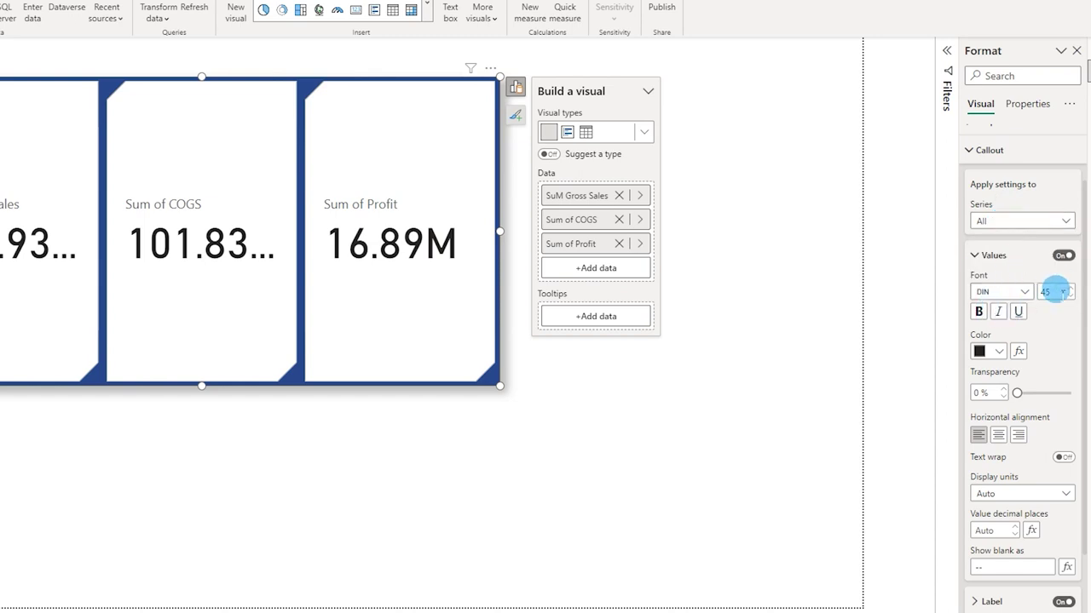
pyautogui.click(1042, 297)
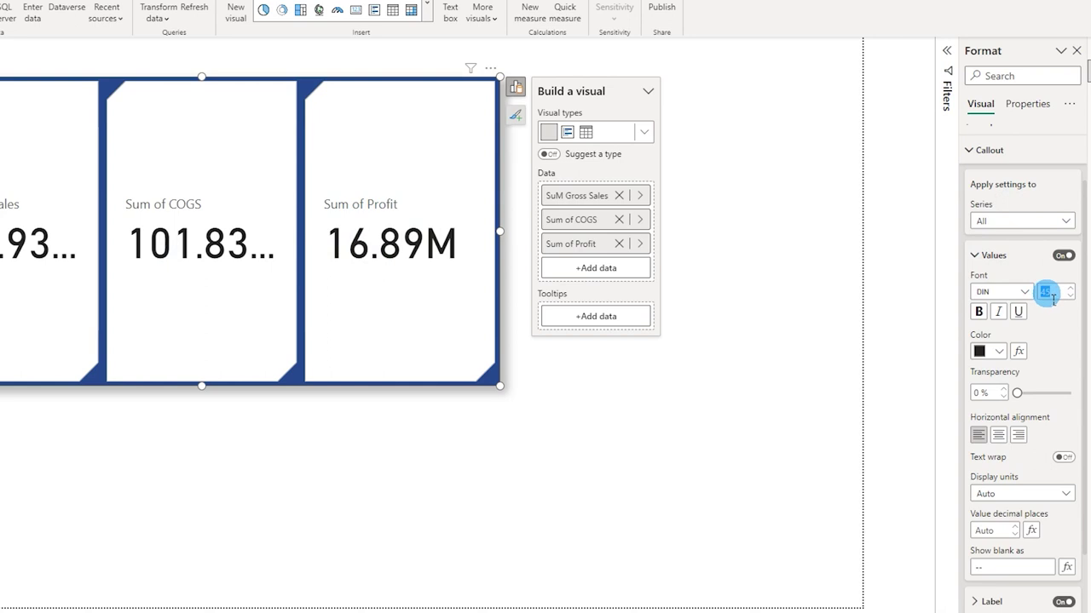
pyautogui.write('30')
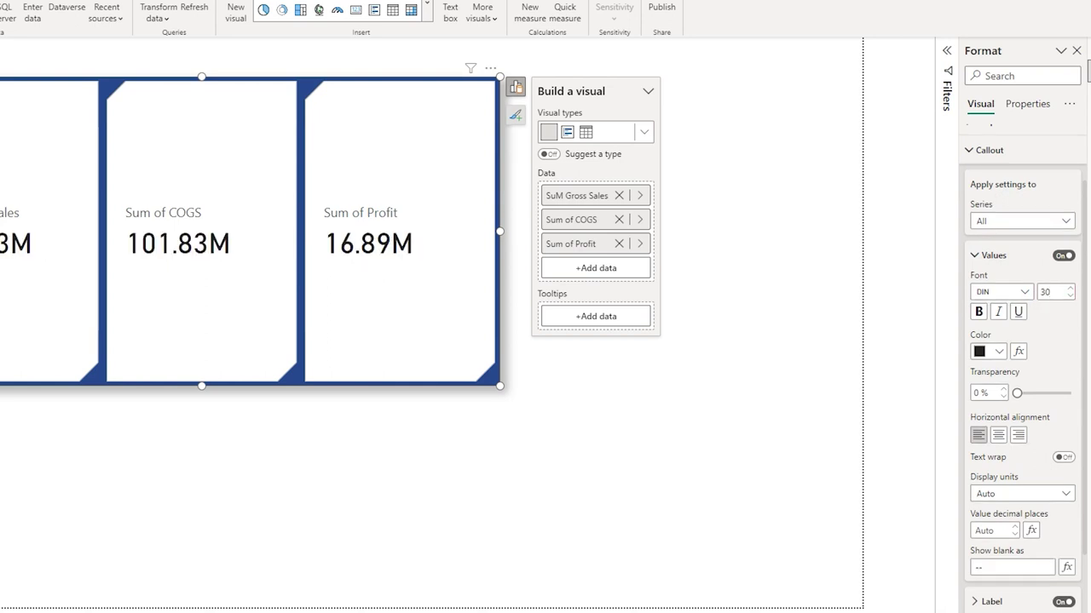
pyautogui.click(1048, 292)
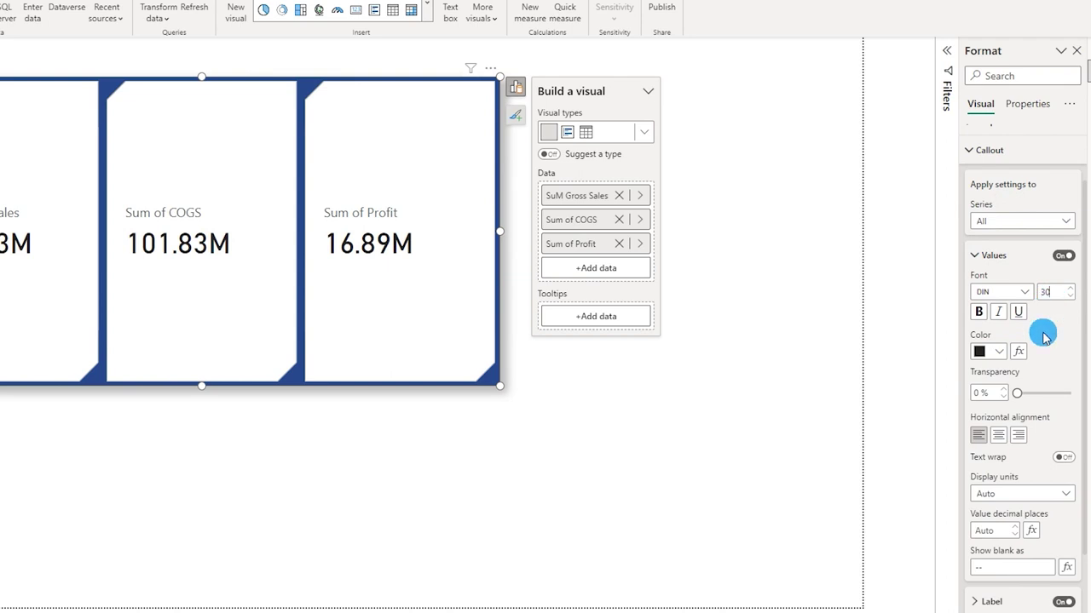
pyautogui.scroll(-3, 1046, 324)
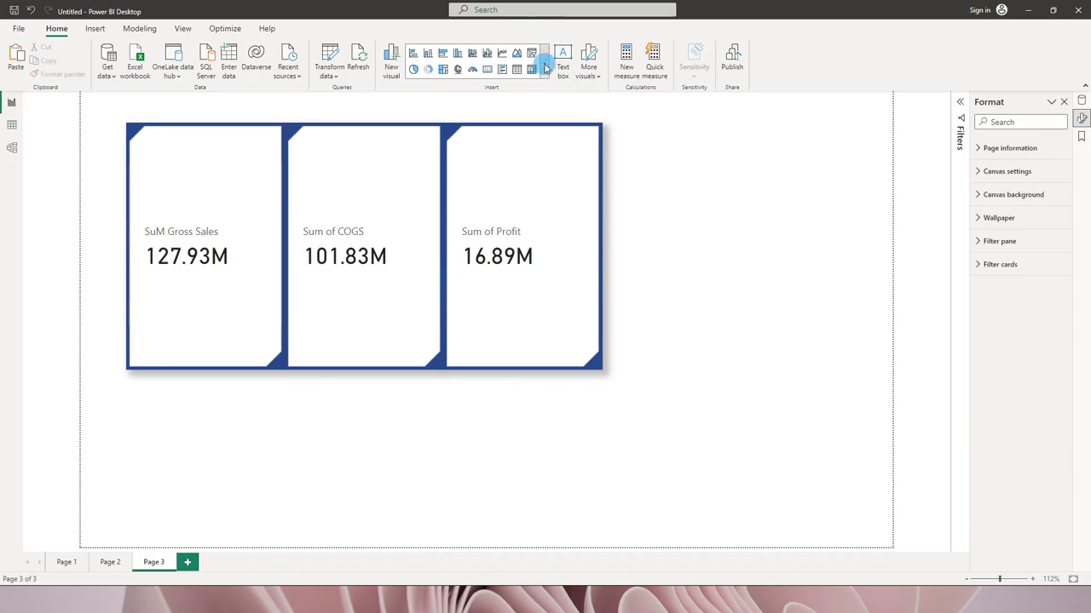
pyautogui.click(545, 67)
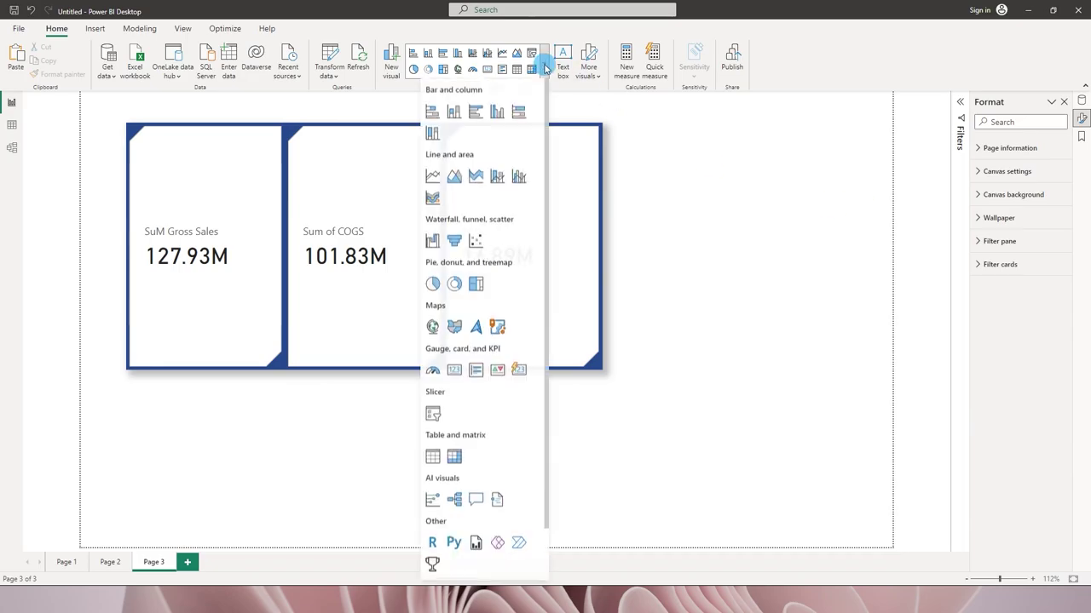
# - Insert a second Card (new) at the lower right and drag Measure onto it
pyautogui.click(457, 375)
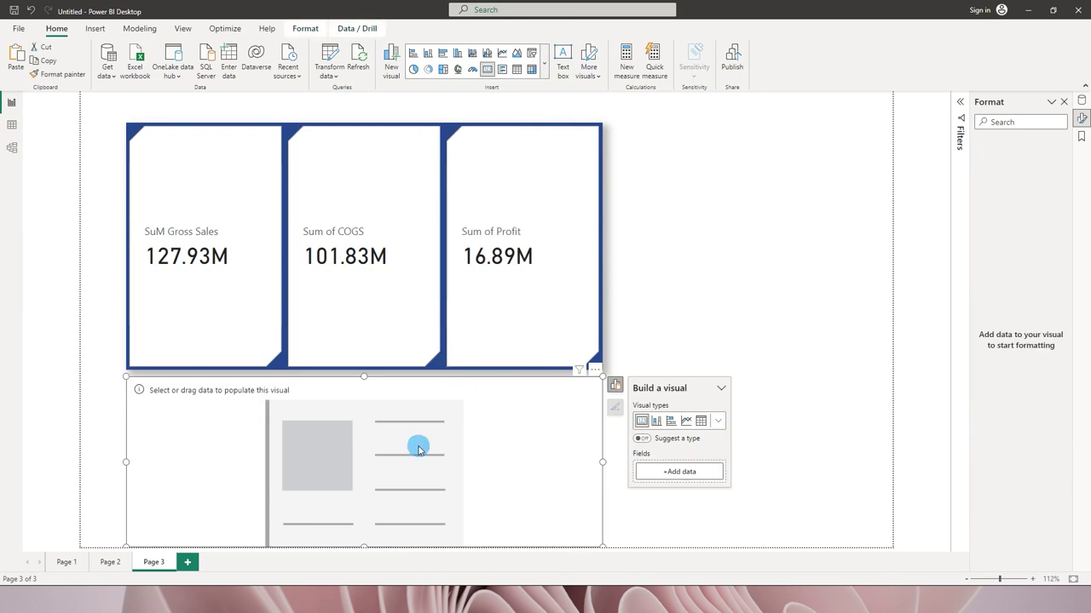
pyautogui.moveTo(468, 392); pyautogui.dragTo(652, 415)
pyautogui.moveTo(366, 346); pyautogui.dragTo(654, 387)
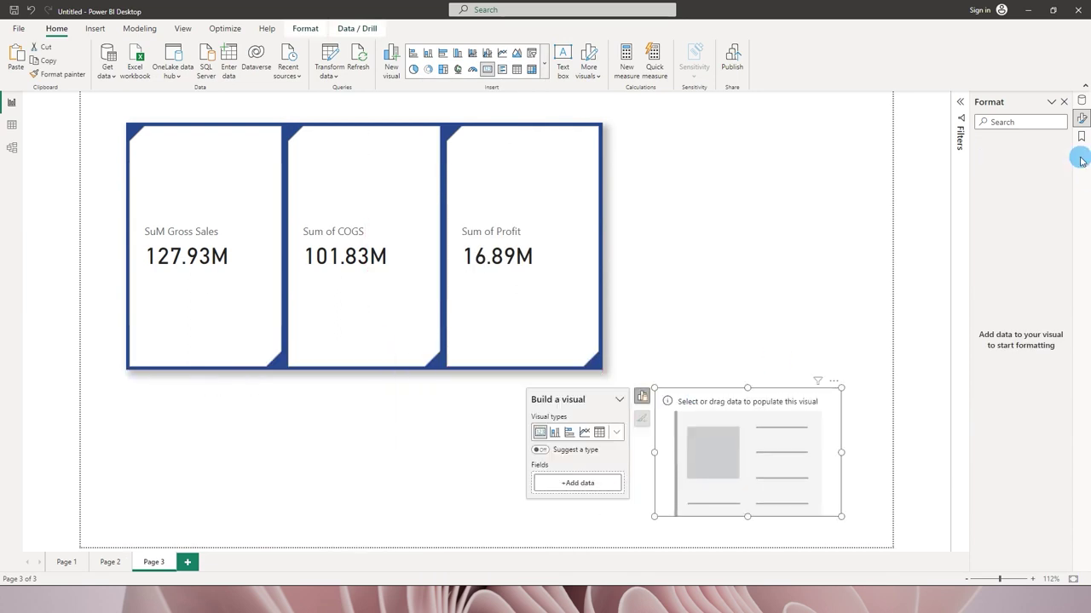
pyautogui.click(1082, 101)
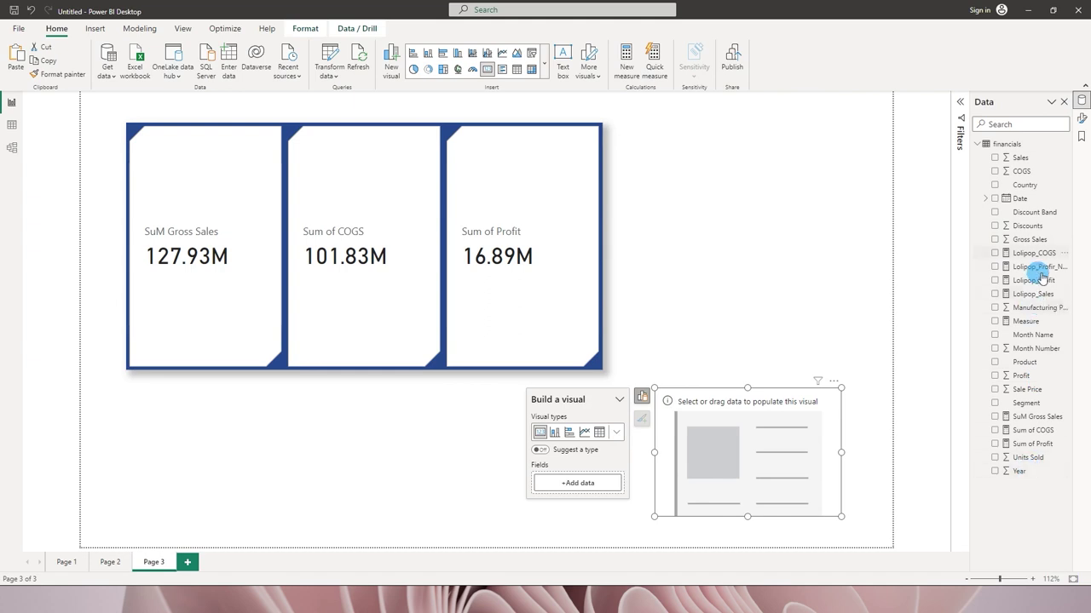
pyautogui.moveTo(1031, 326); pyautogui.dragTo(738, 455)
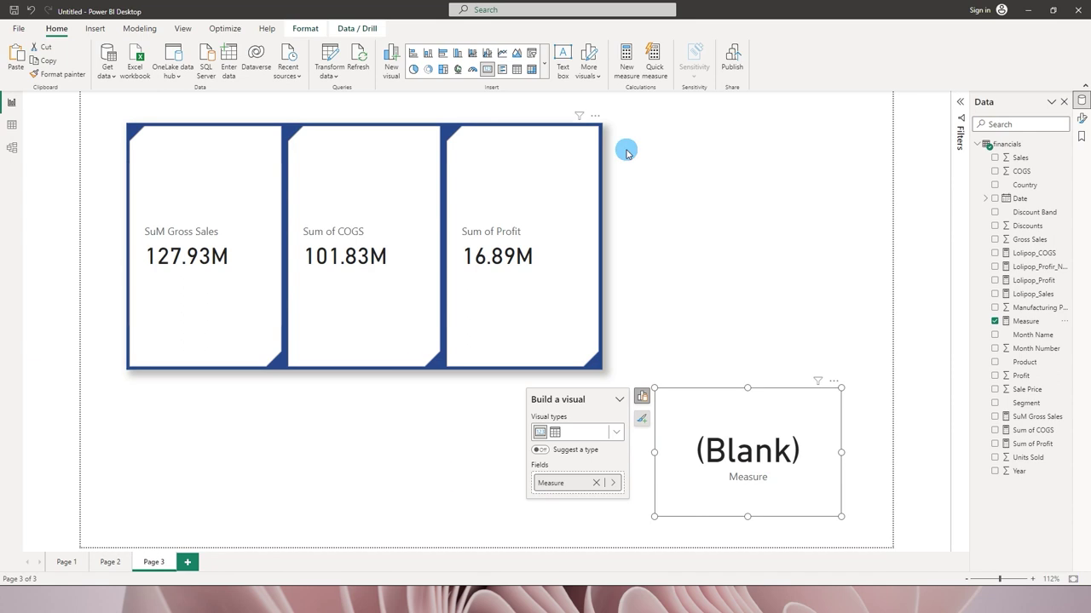
pyautogui.click(585, 282)
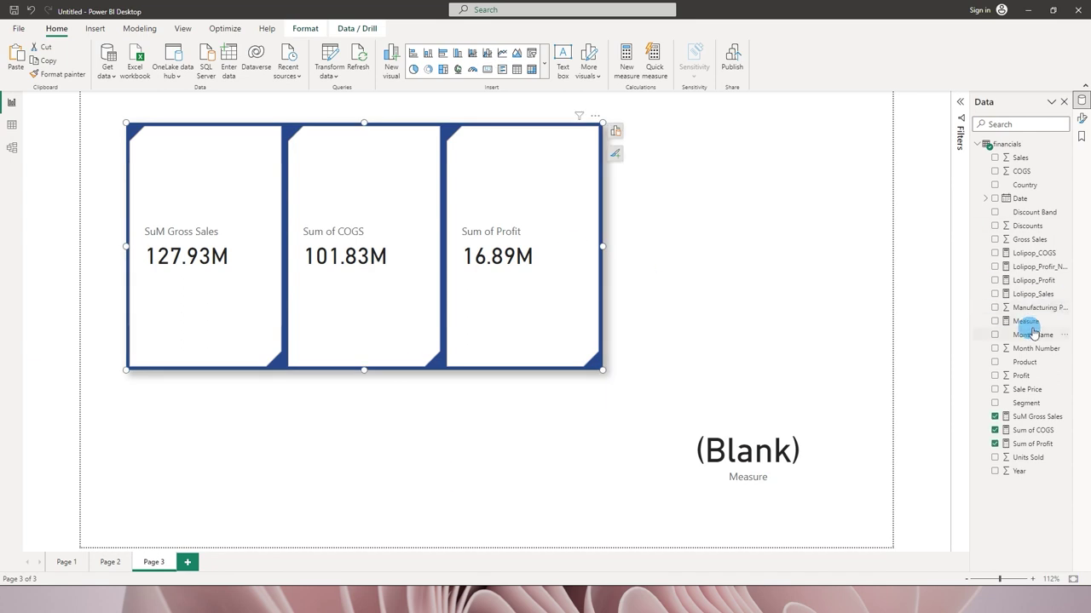
# - Add Measure as a fourth card in the main card visual
pyautogui.click(994, 321)
pyautogui.click(541, 269)
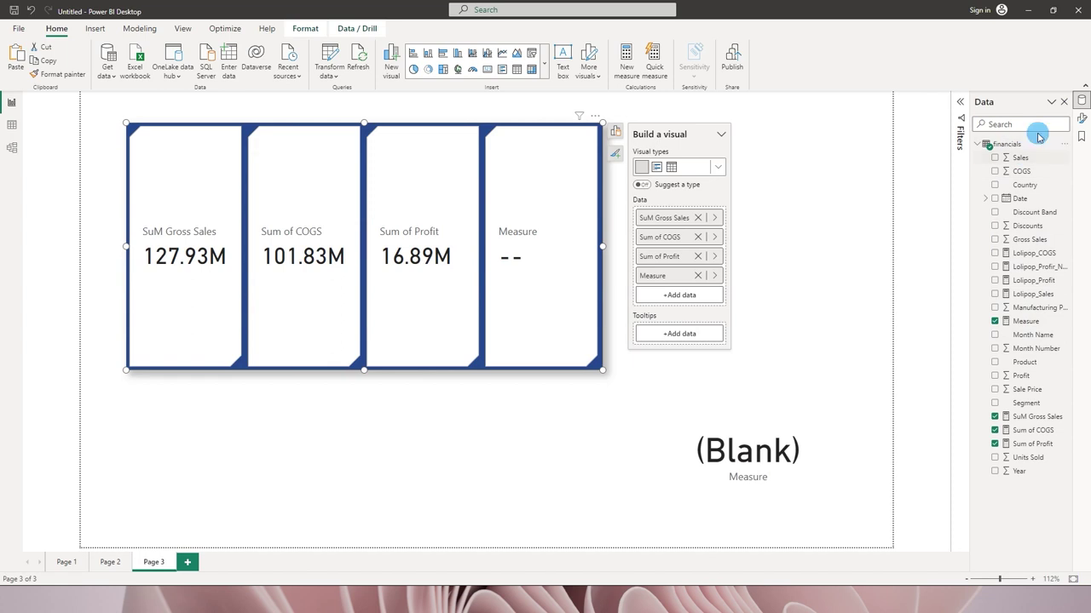
pyautogui.click(1081, 117)
pyautogui.scroll(-2, 1017, 412)
pyautogui.scroll(-1, 1013, 430)
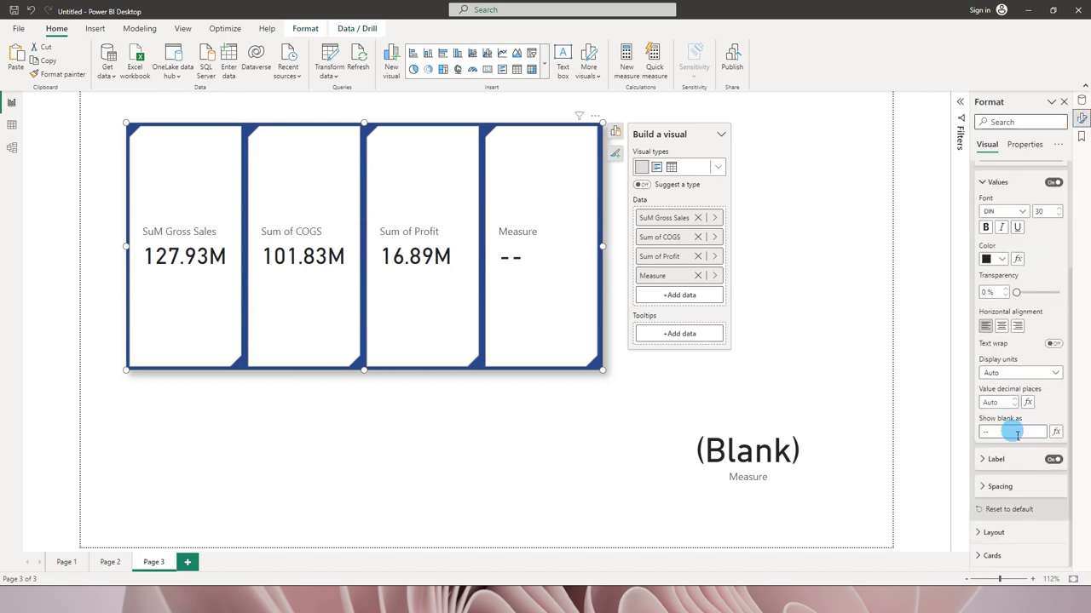
# - Widen the visual for four cards and replace the 'Show blank as' text
pyautogui.moveTo(1009, 431); pyautogui.dragTo(959, 434)
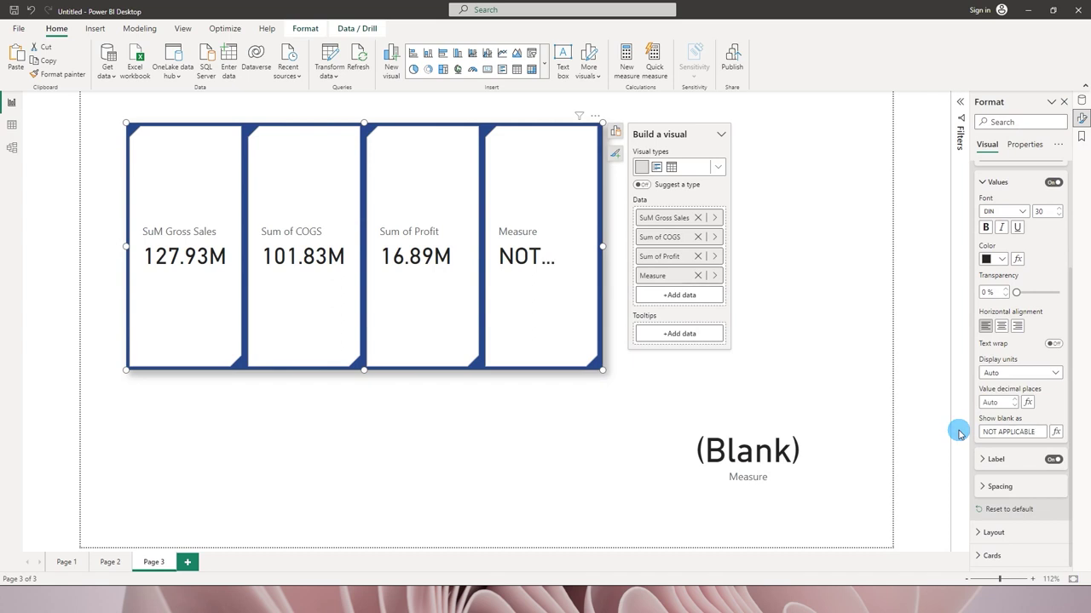
pyautogui.moveTo(604, 249); pyautogui.dragTo(731, 255)
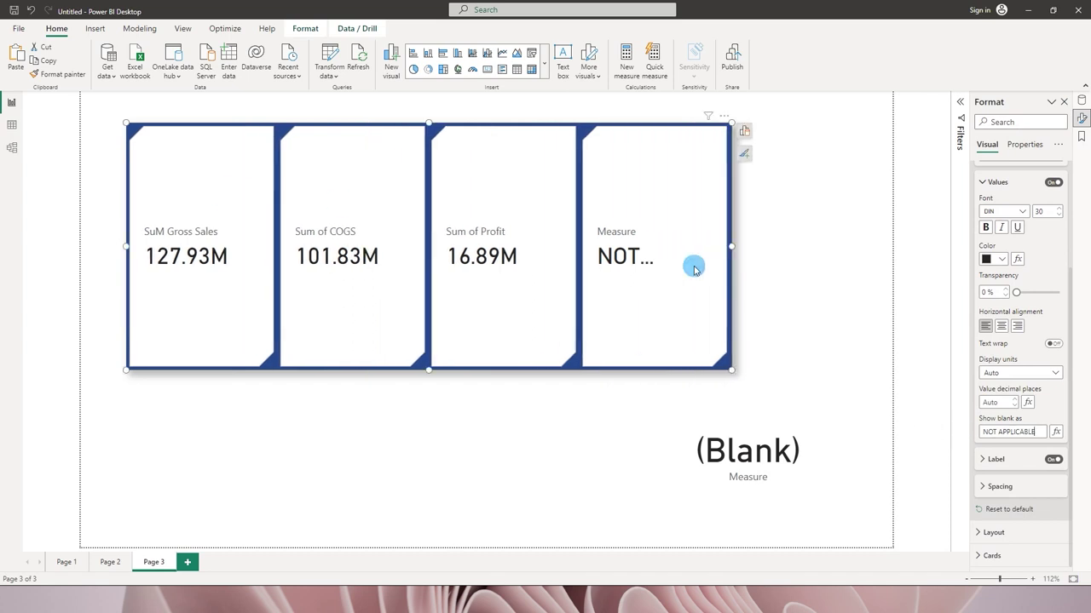
pyautogui.click(1055, 432)
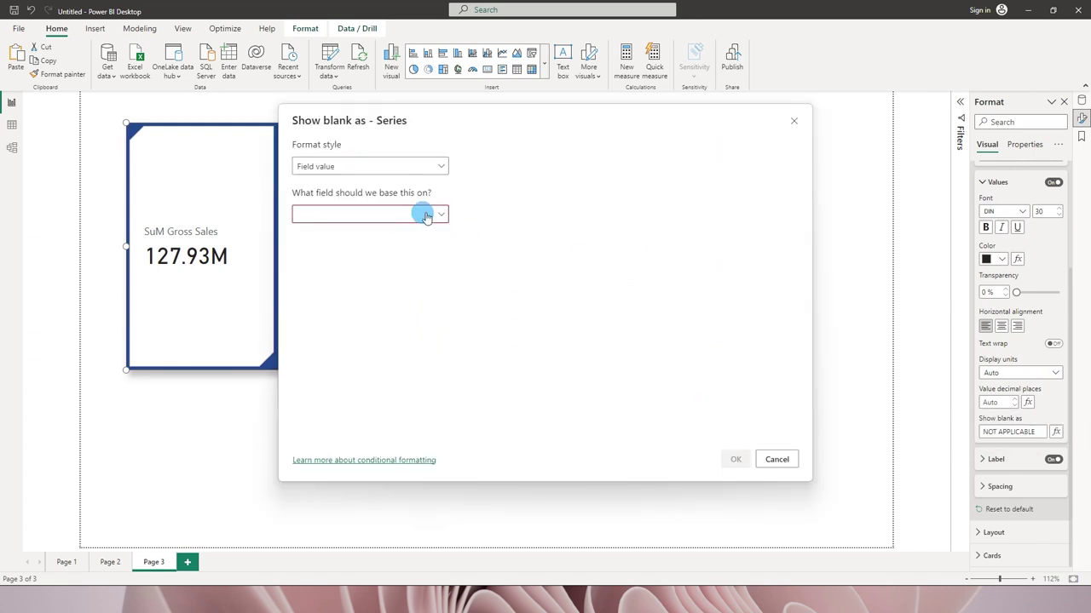
pyautogui.click(777, 460)
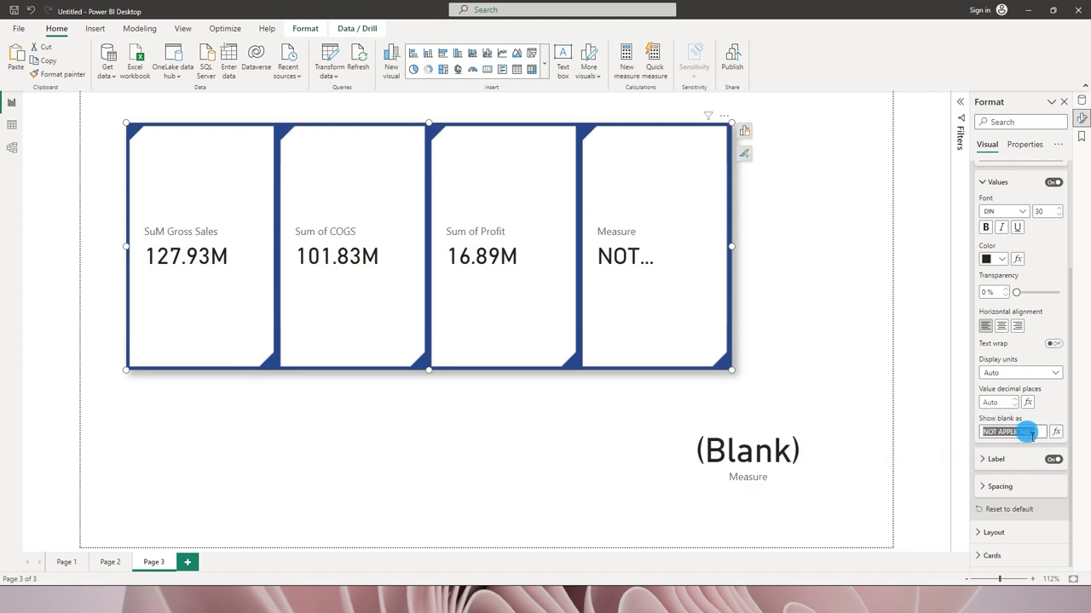
pyautogui.write('NA')
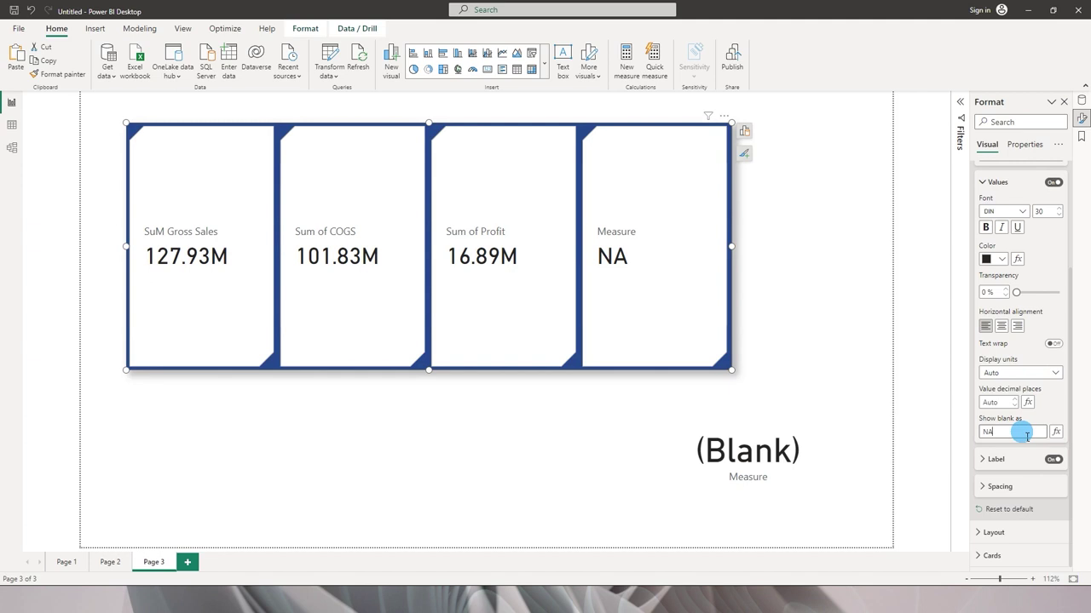
pyautogui.click(845, 241)
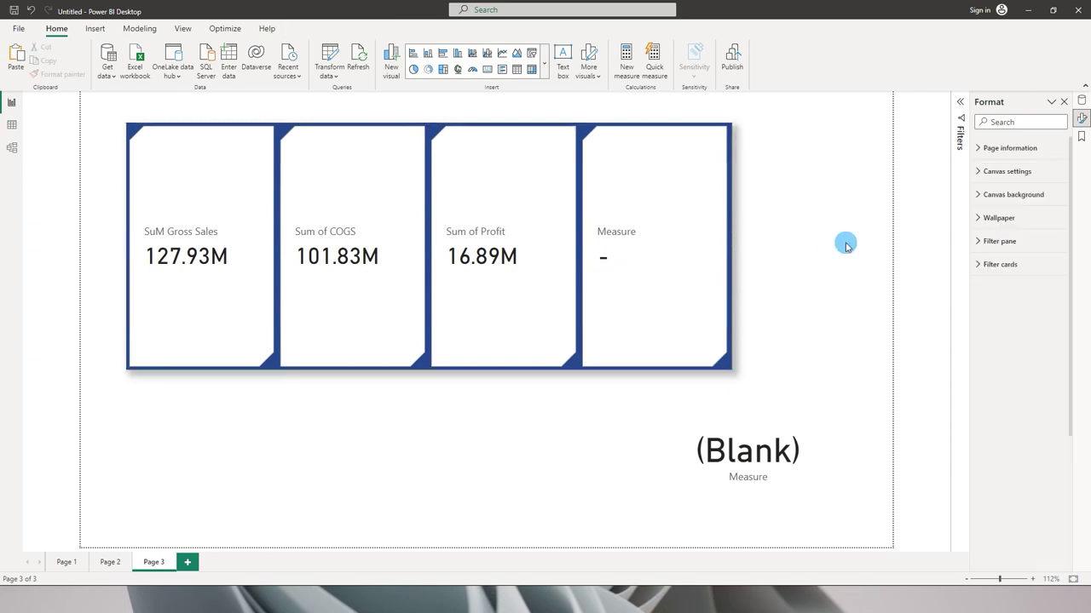
# - Try Top, Middle and Bottom vertical alignment for the cards, settling on Top
pyautogui.click(669, 270)
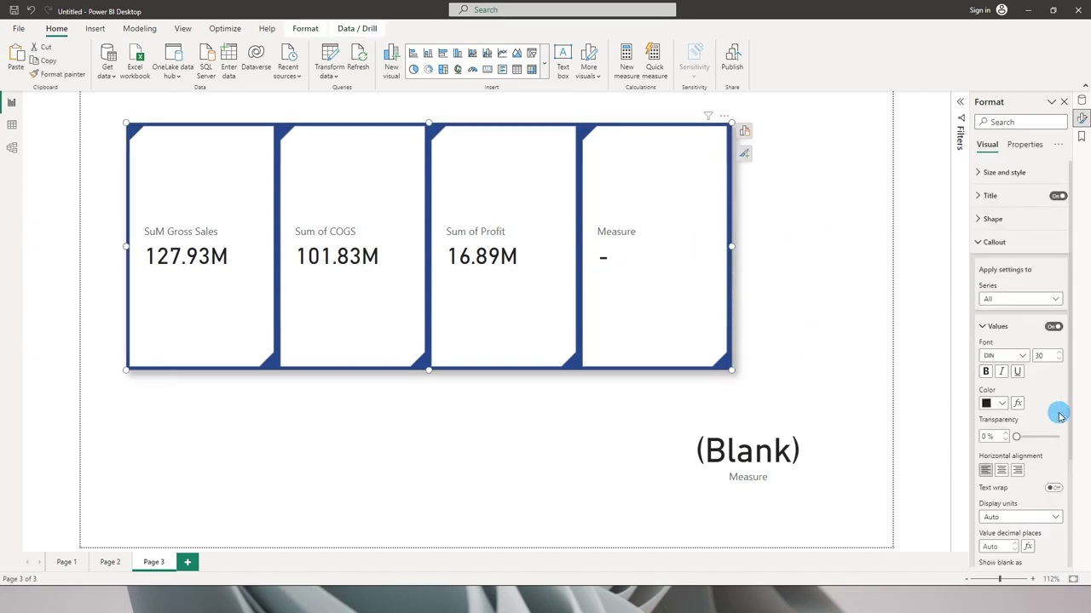
pyautogui.scroll(-3, 1011, 421)
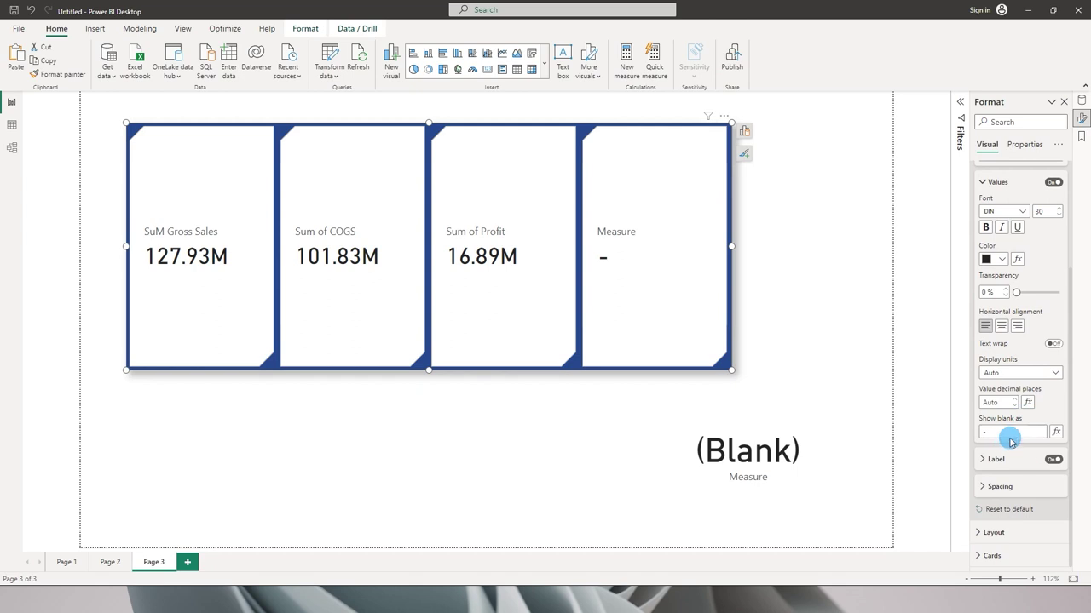
pyautogui.click(999, 158)
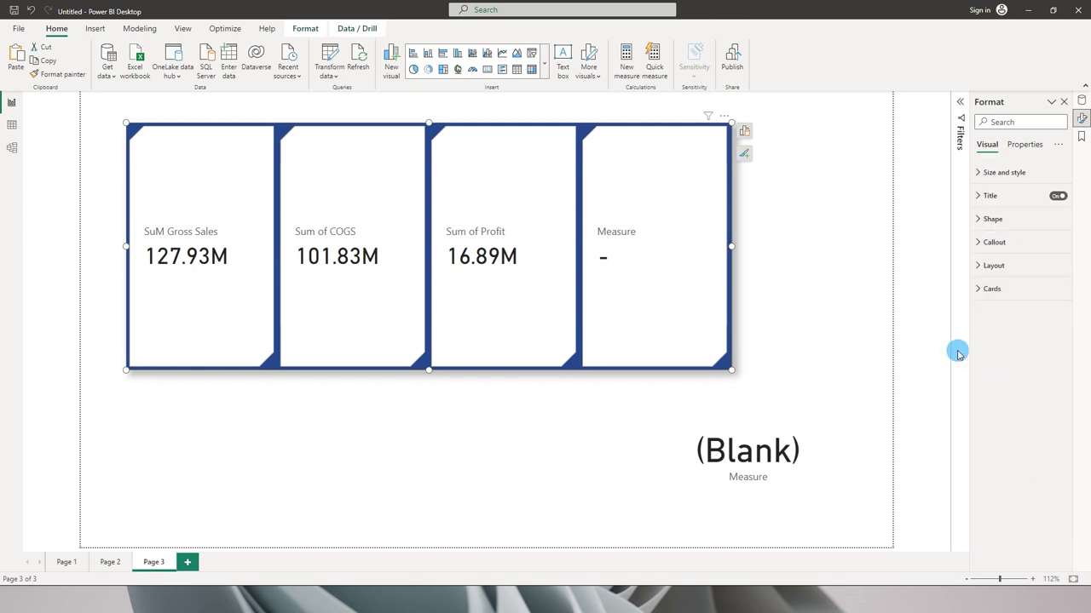
pyautogui.click(978, 266)
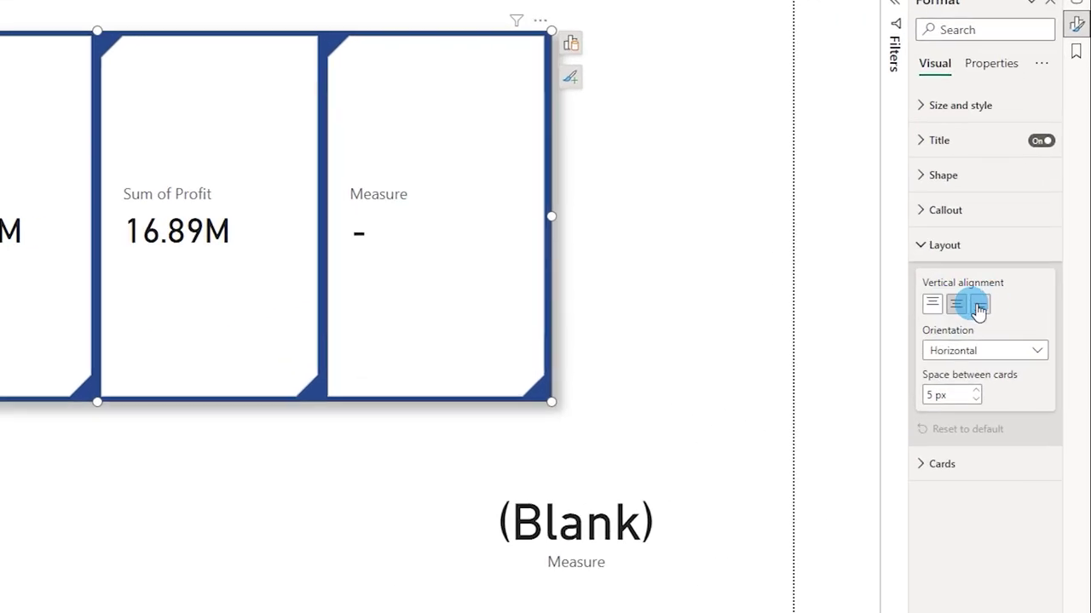
pyautogui.click(986, 308)
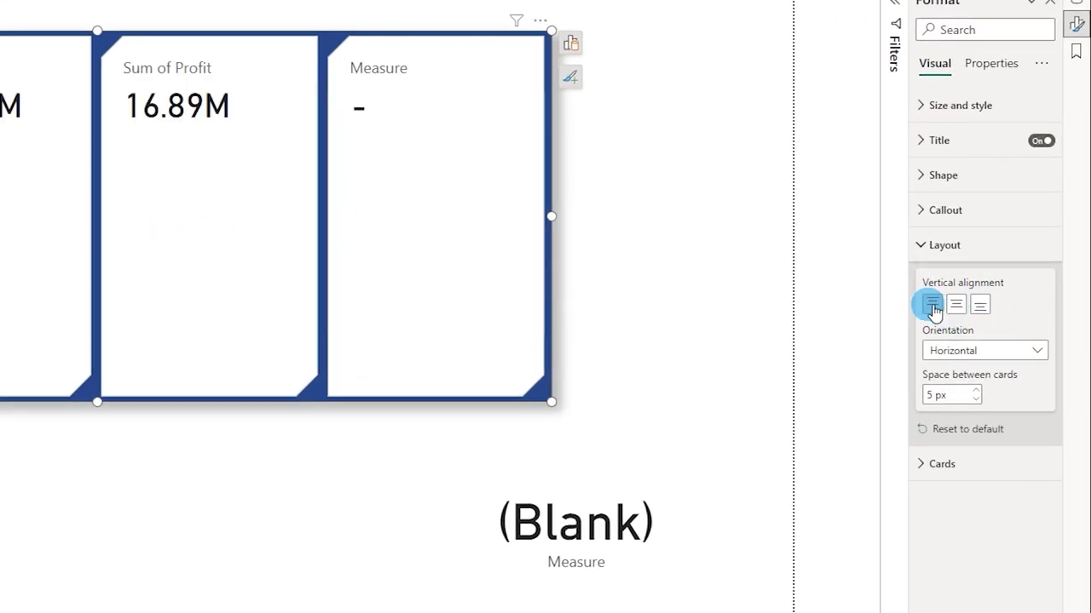
pyautogui.click(954, 308)
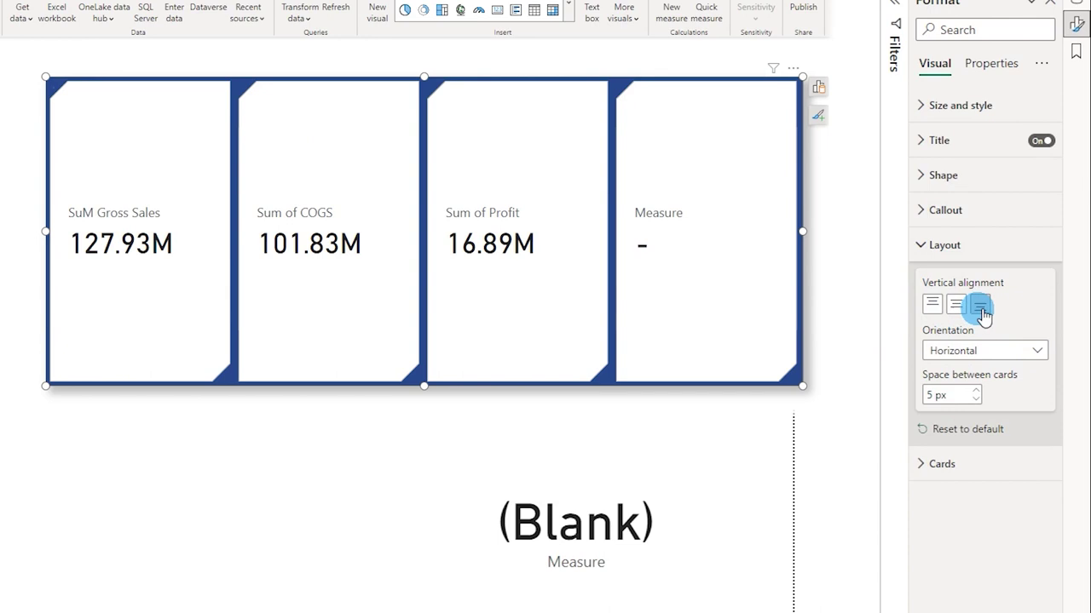
pyautogui.click(981, 310)
pyautogui.click(958, 309)
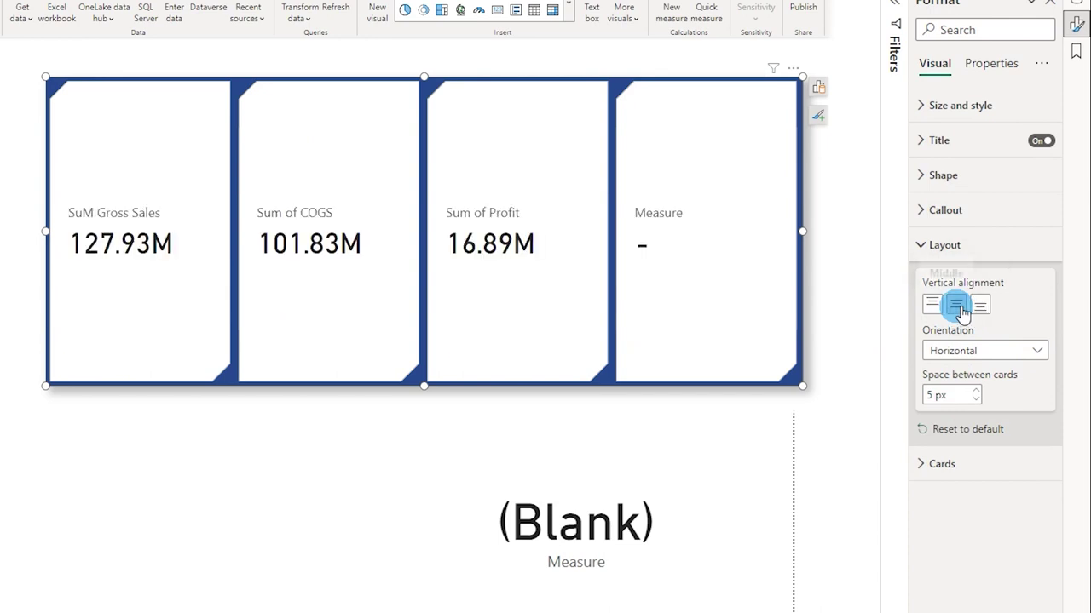
pyautogui.click(932, 308)
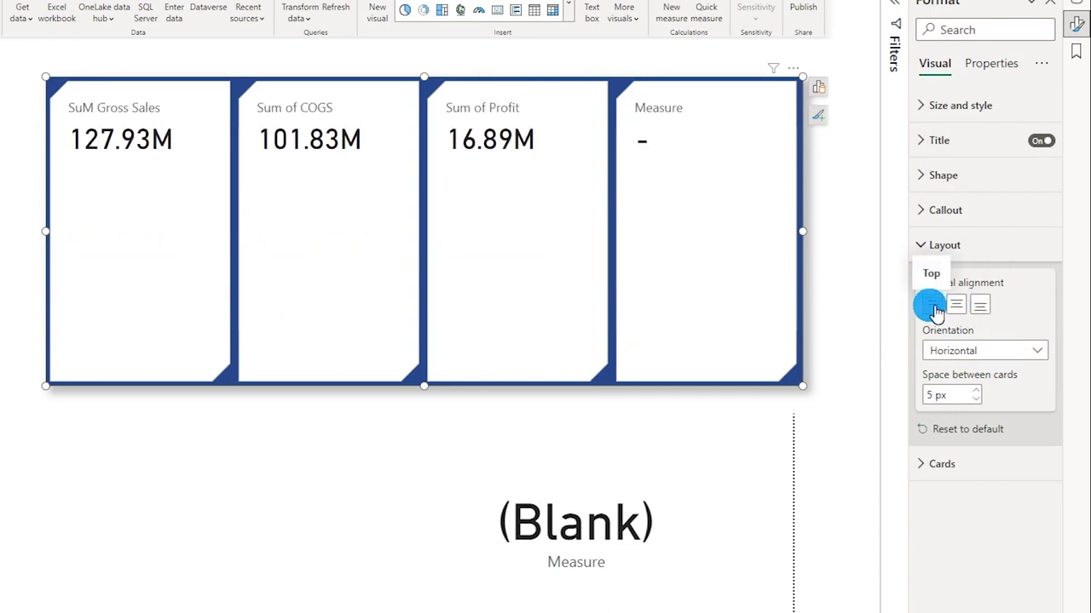
pyautogui.click(951, 351)
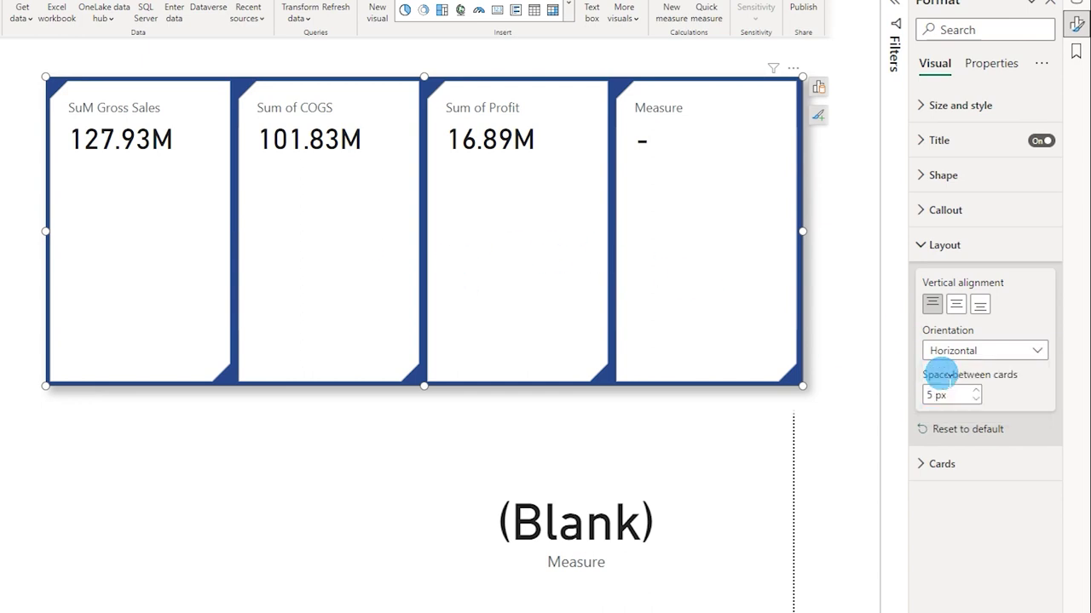
# - Try Grid, Vertical and Horizontal card orientations, resizing the visual for each
pyautogui.click(937, 371)
pyautogui.doubleClick(933, 394)
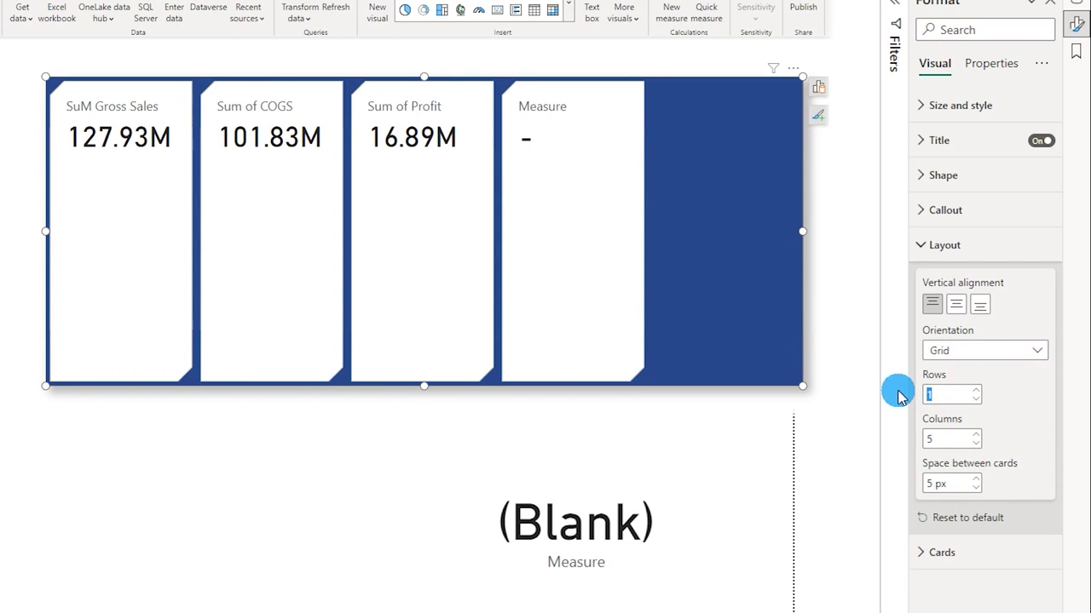
pyautogui.write('2')
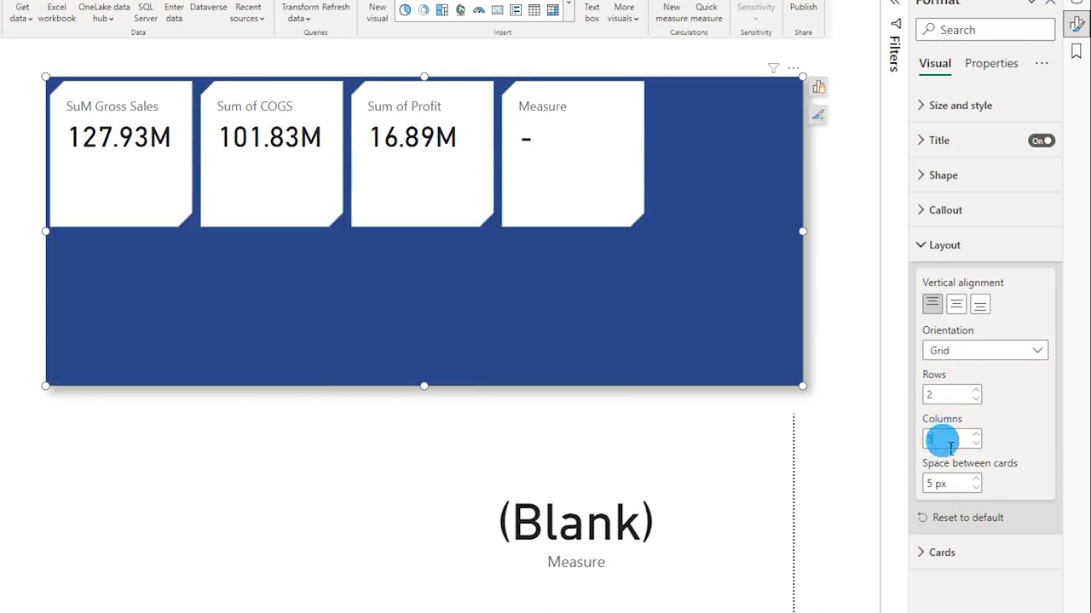
pyautogui.write('2')
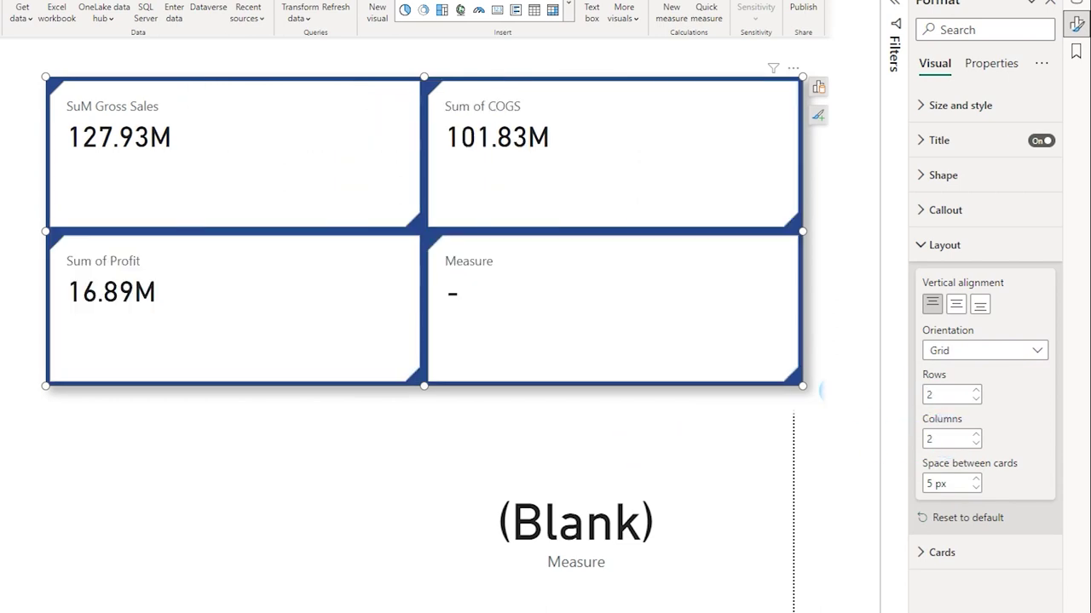
pyautogui.moveTo(803, 385); pyautogui.dragTo(413, 449)
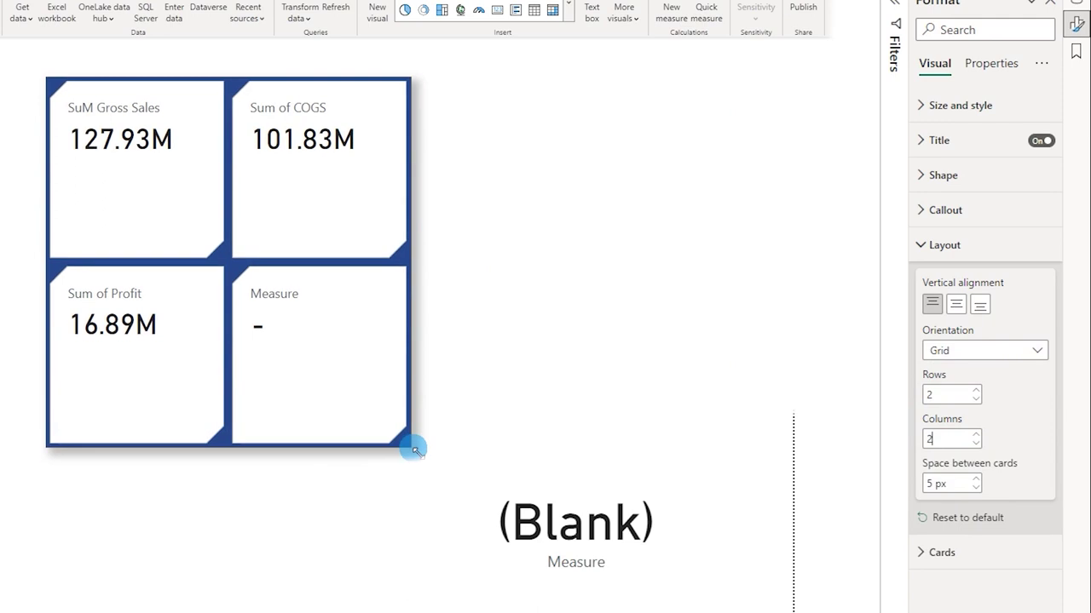
pyautogui.click(942, 351)
pyautogui.click(964, 397)
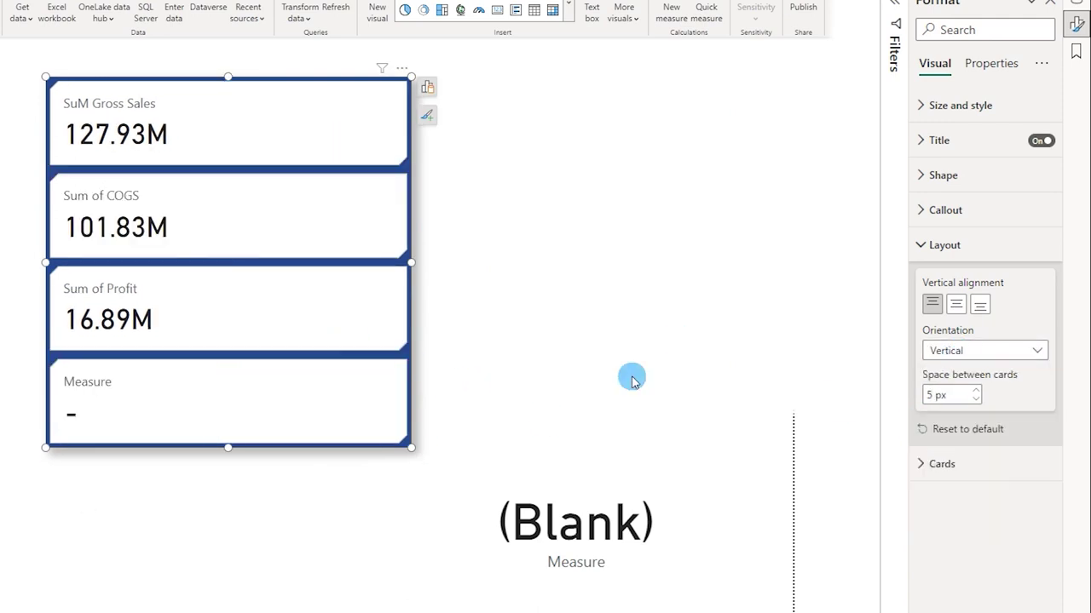
pyautogui.click(219, 299)
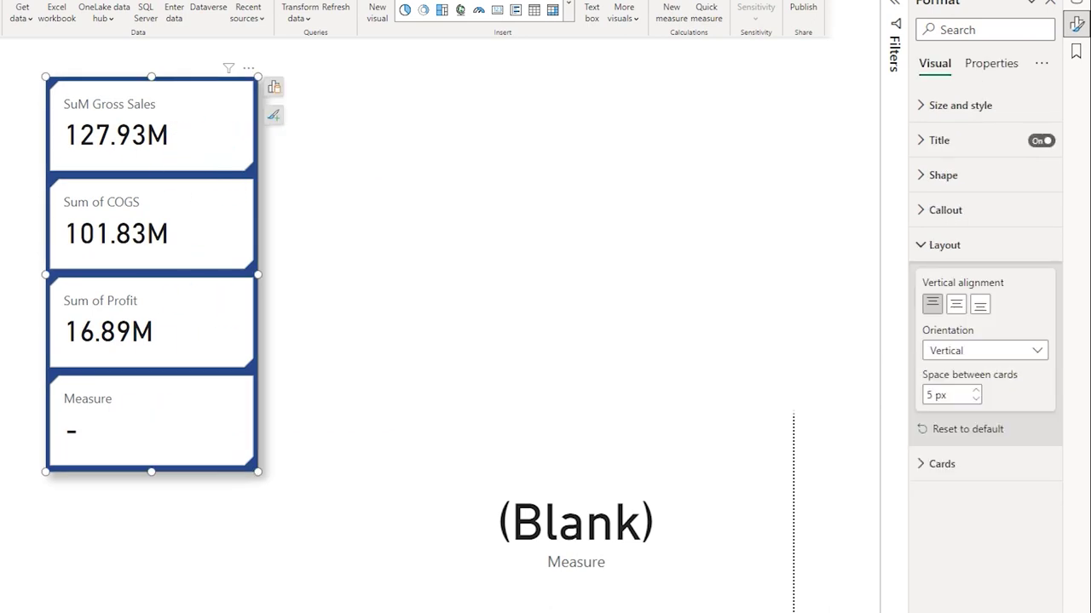
pyautogui.click(946, 351)
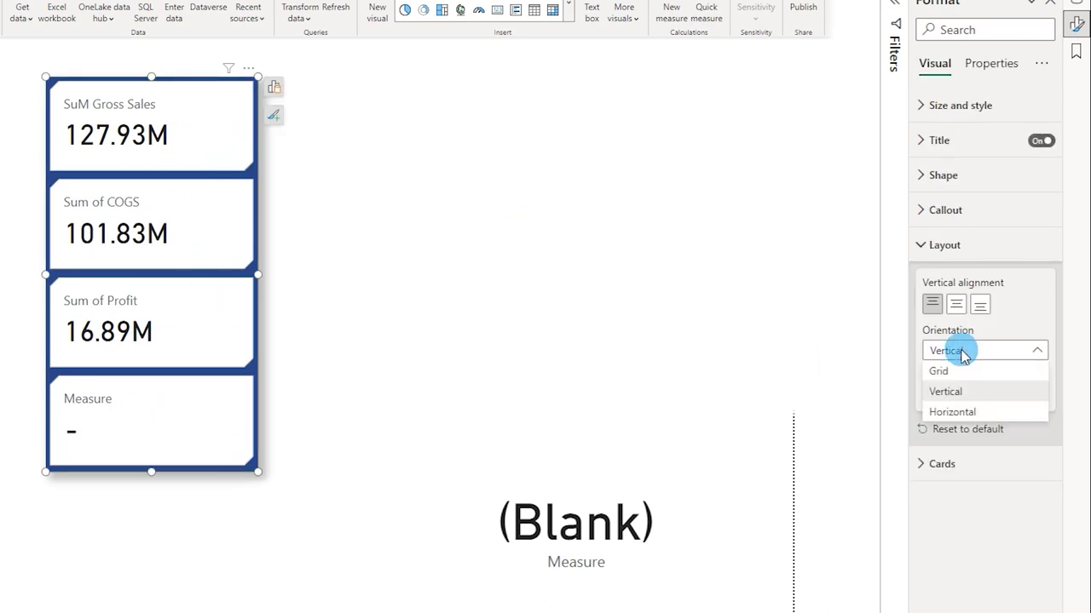
pyautogui.click(961, 416)
pyautogui.moveTo(258, 470); pyautogui.dragTo(685, 268)
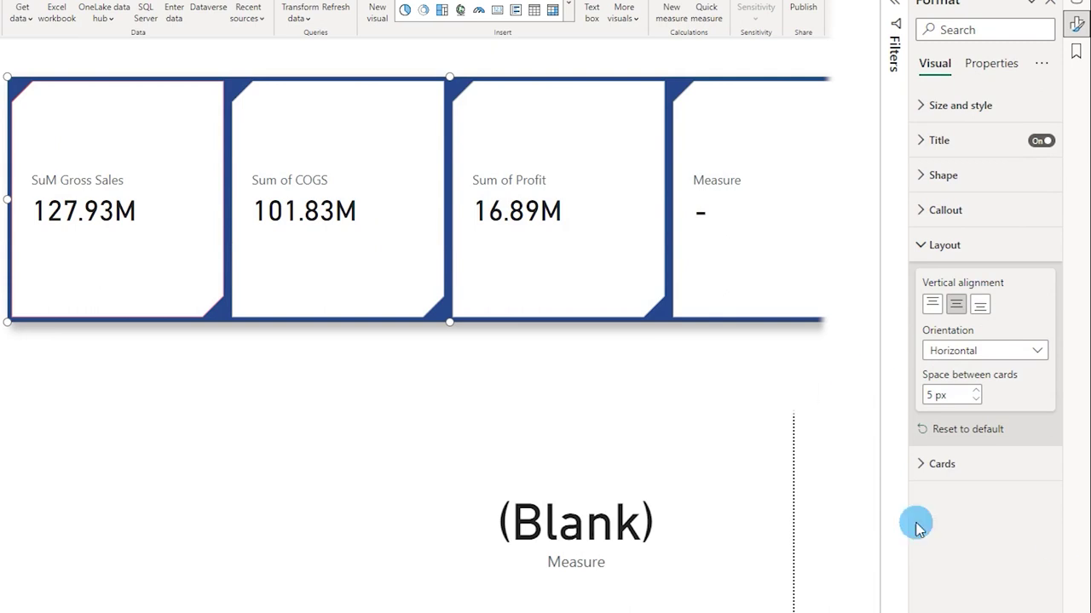
# - Settle on a 2×2 Grid orientation and resize the visual to fit it
pyautogui.click(980, 350)
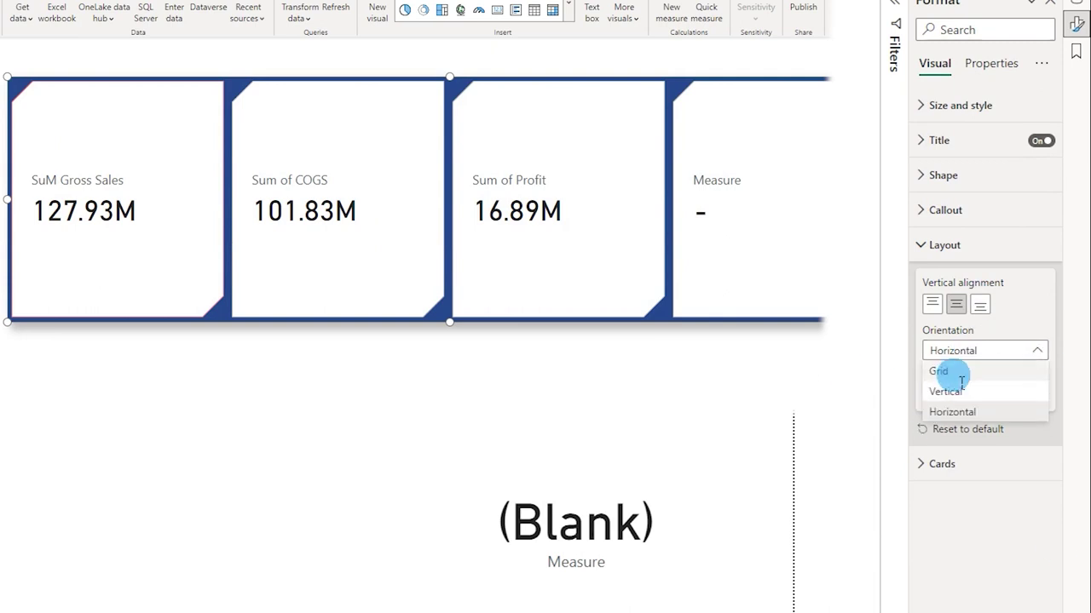
pyautogui.click(944, 371)
pyautogui.moveTo(825, 322); pyautogui.dragTo(603, 379)
pyautogui.click(736, 359)
pyautogui.click(573, 342)
pyautogui.click(930, 242)
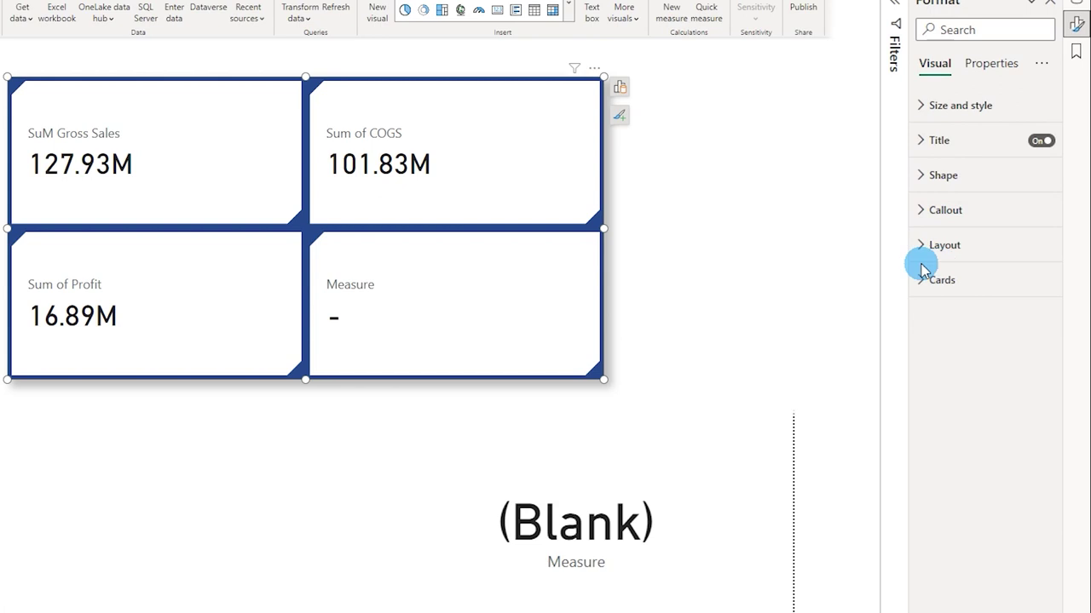
# - Try a blue fill on the SuM Gross Sales card, then set it back to white
pyautogui.click(922, 272)
pyautogui.scroll(-3, 955, 317)
pyautogui.click(939, 219)
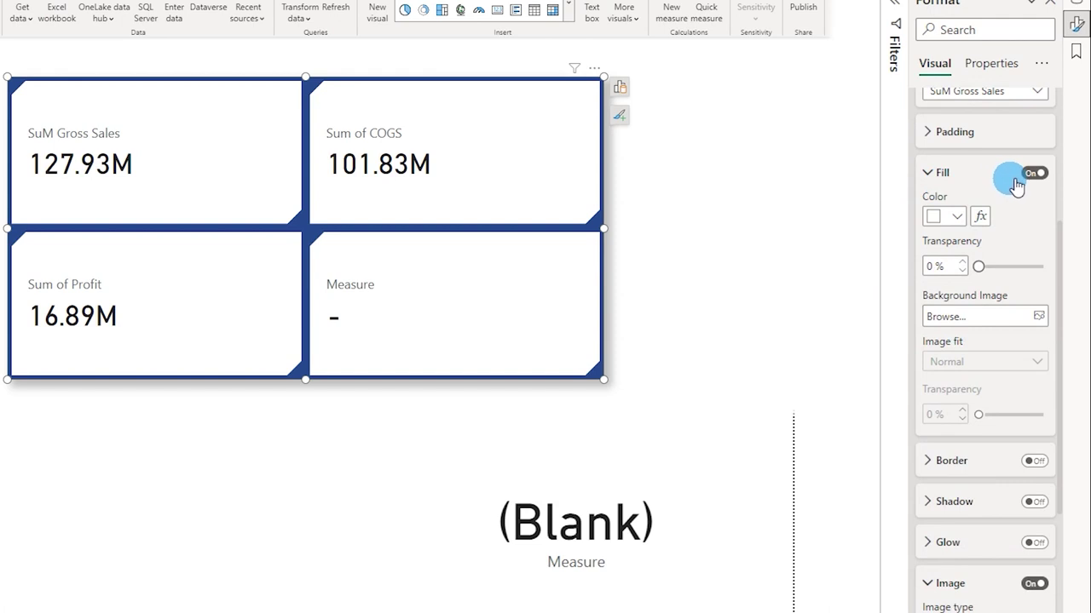
pyautogui.scroll(2, 978, 223)
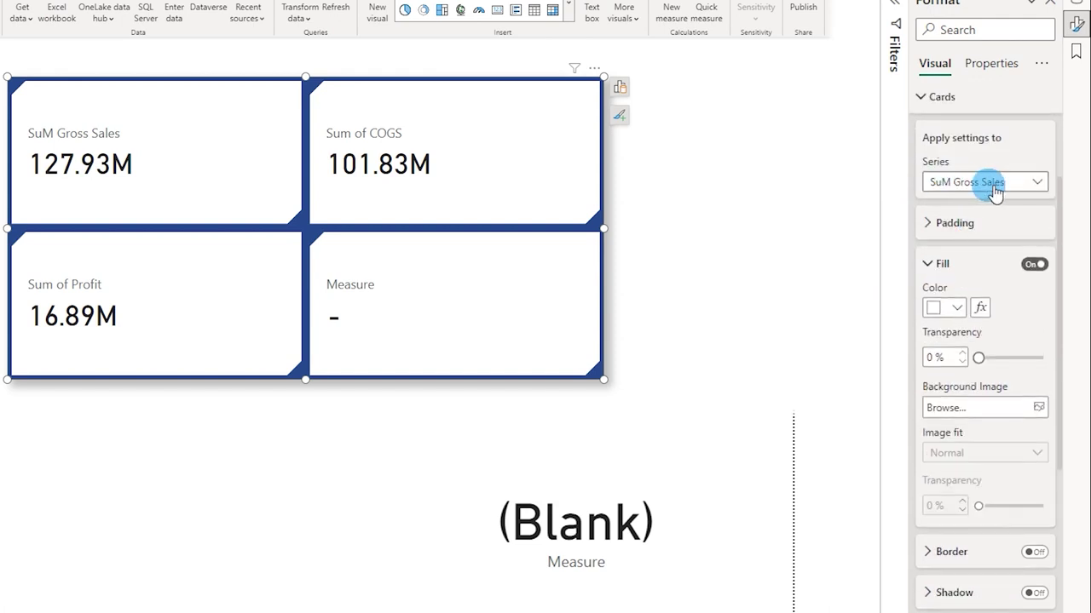
pyautogui.click(937, 314)
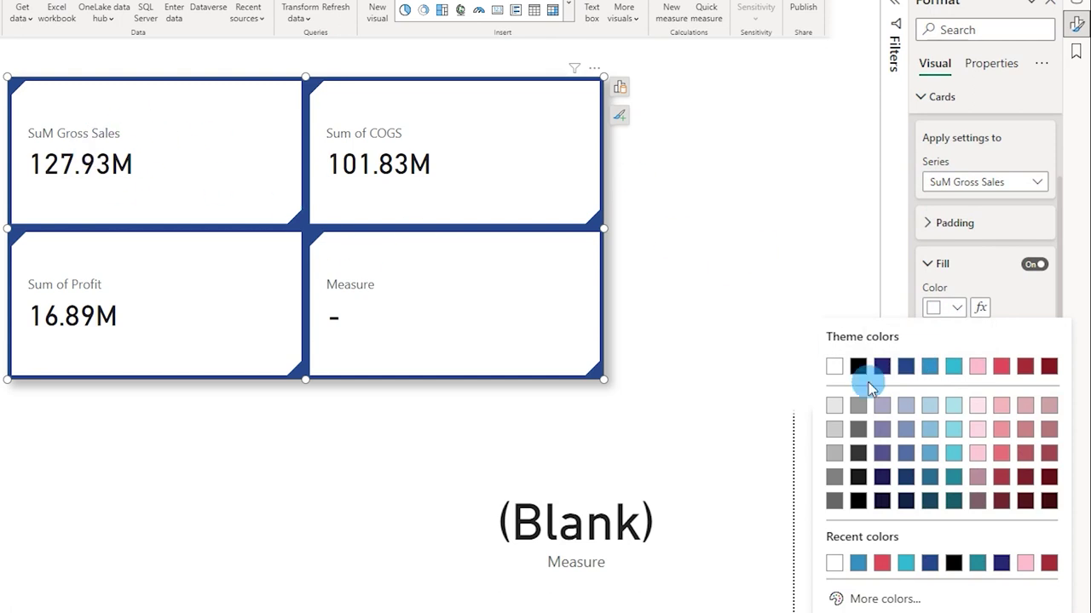
pyautogui.click(929, 367)
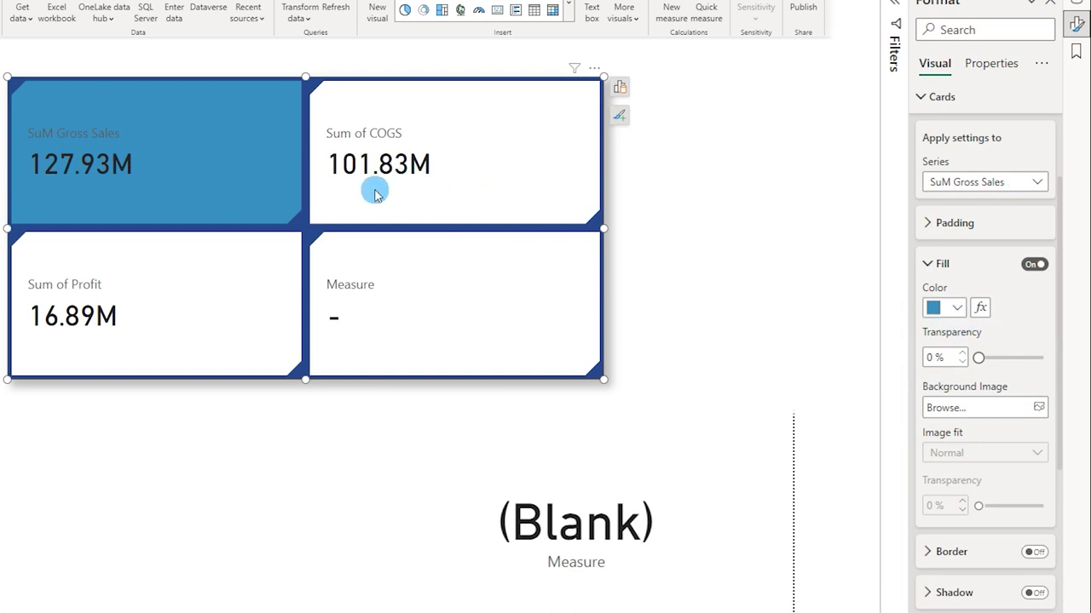
pyautogui.click(958, 309)
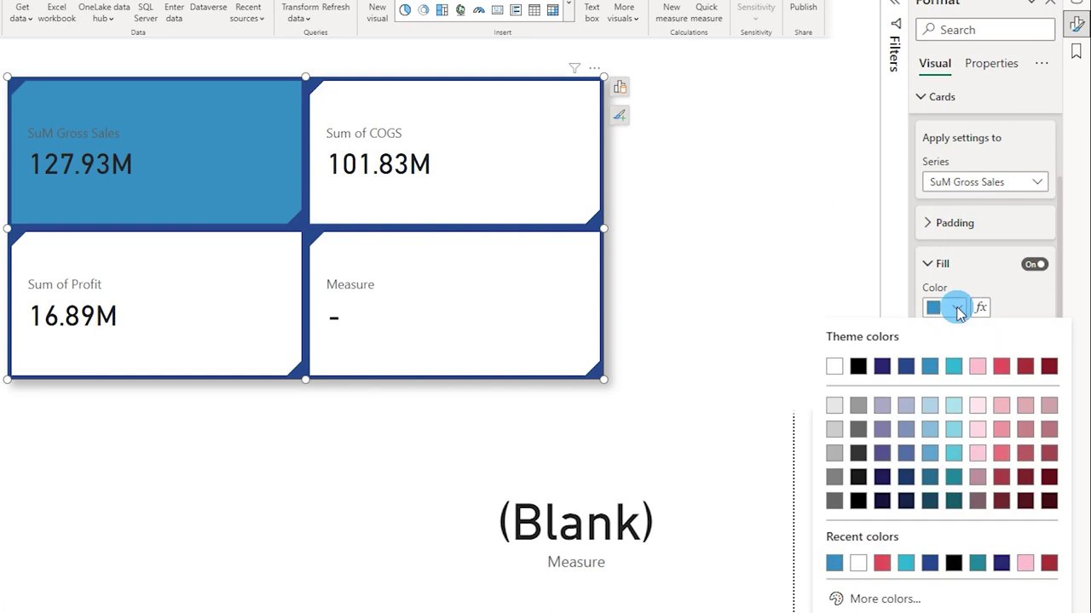
pyautogui.click(834, 367)
pyautogui.click(928, 263)
# - Try the card border, shadow and glow, leaving all three switched off
pyautogui.click(923, 306)
pyautogui.click(1034, 311)
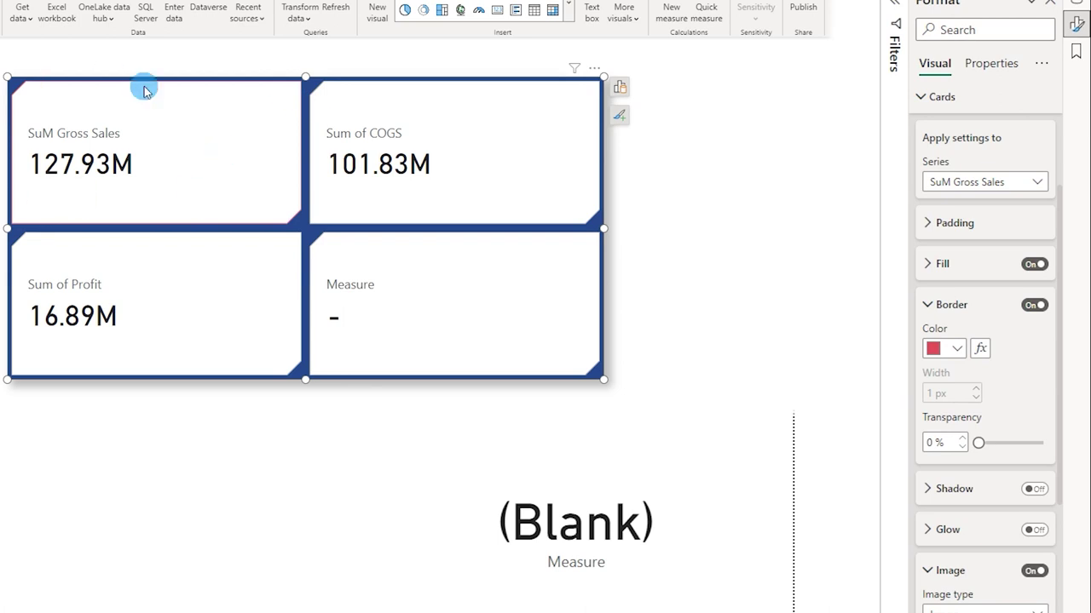
pyautogui.click(1034, 305)
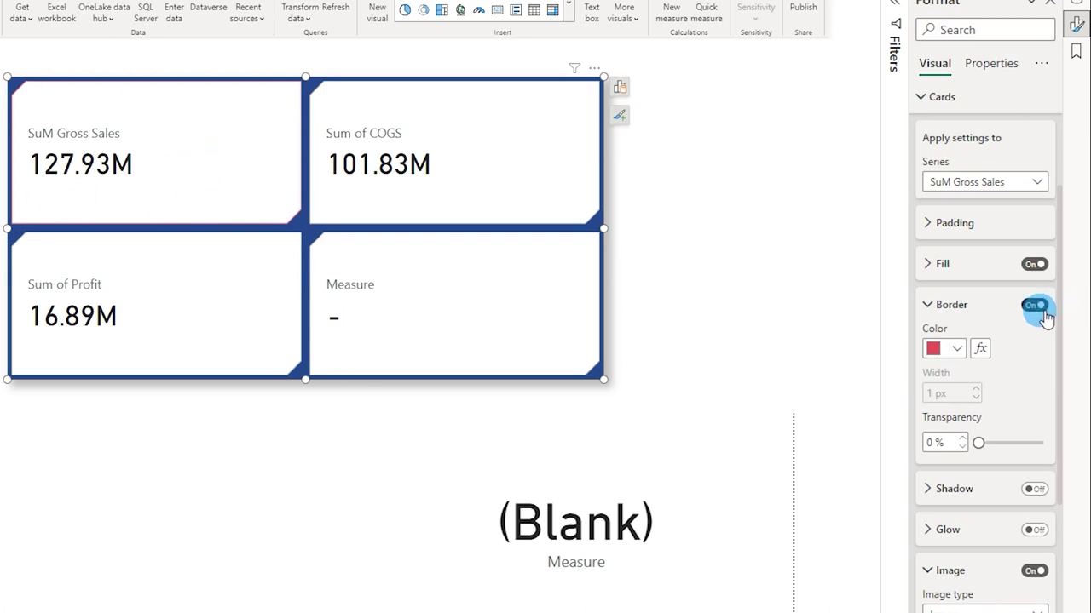
pyautogui.click(925, 305)
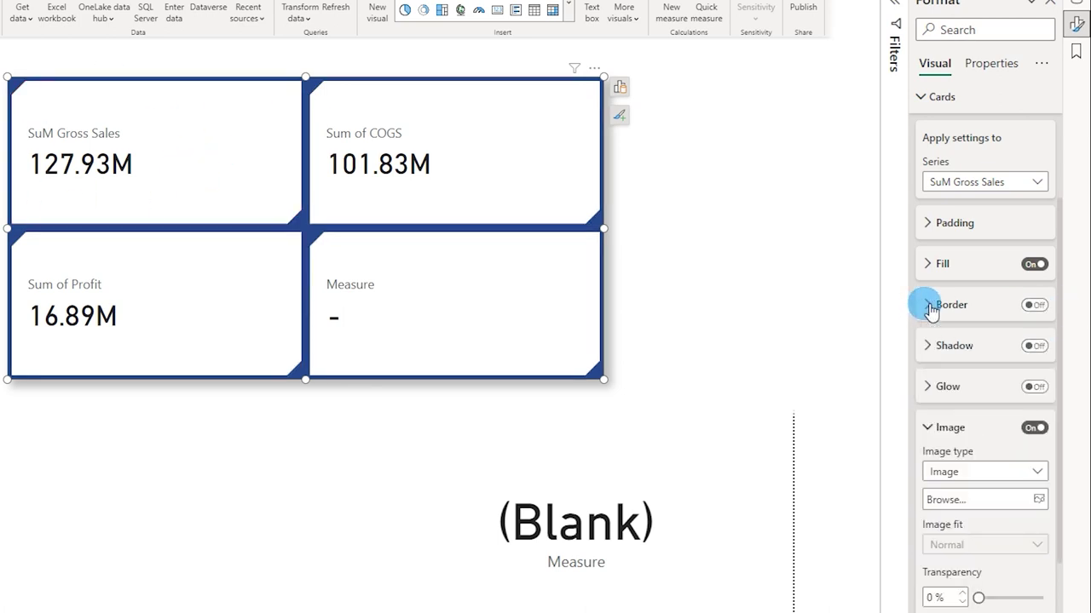
pyautogui.click(1034, 346)
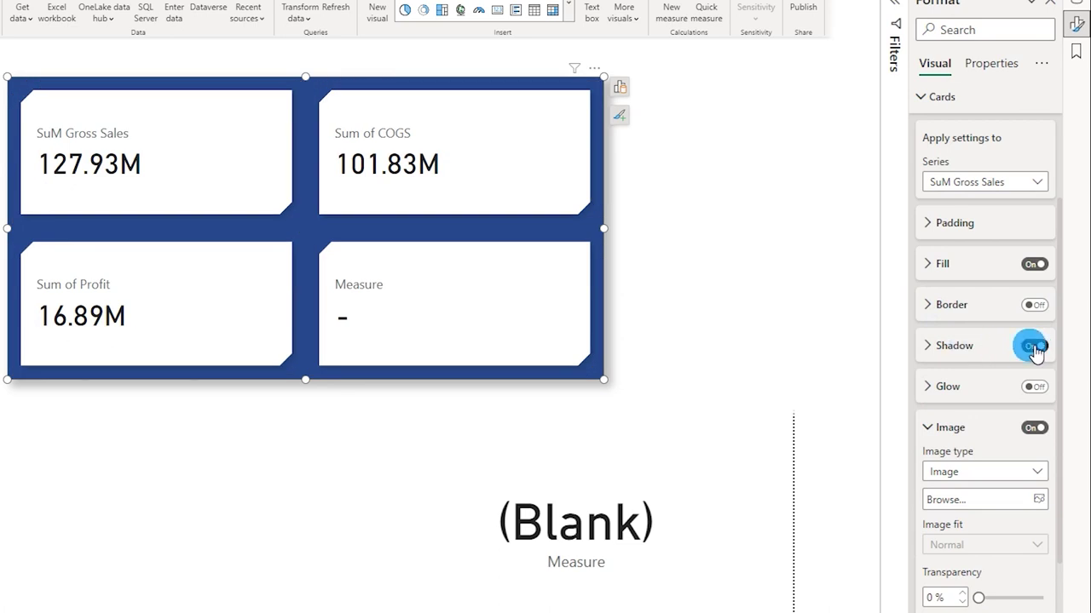
pyautogui.click(1033, 346)
pyautogui.click(1035, 388)
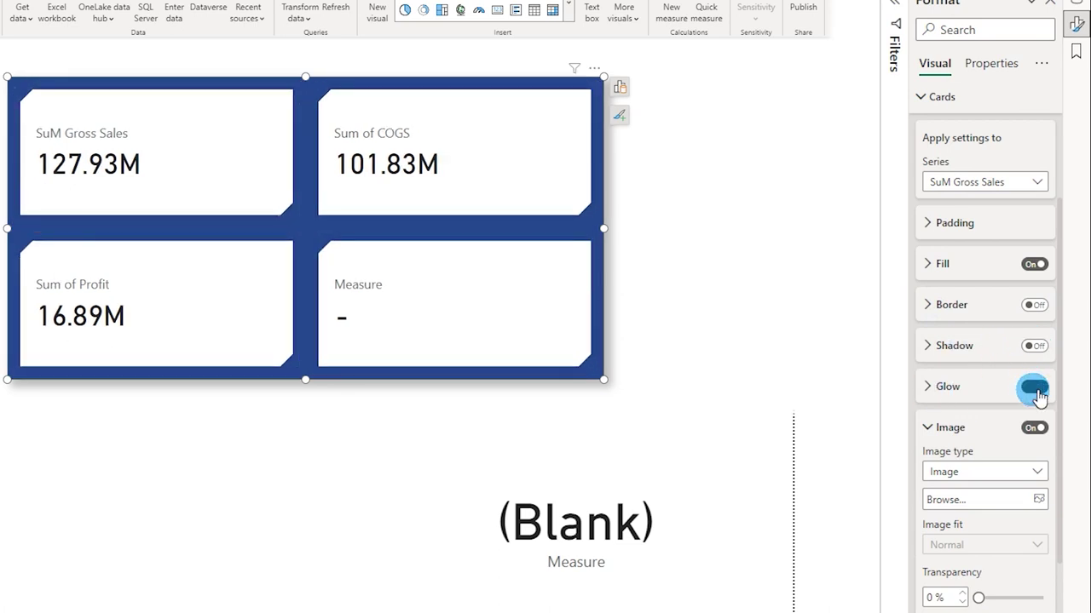
pyautogui.click(1035, 388)
pyautogui.scroll(-5, 942, 388)
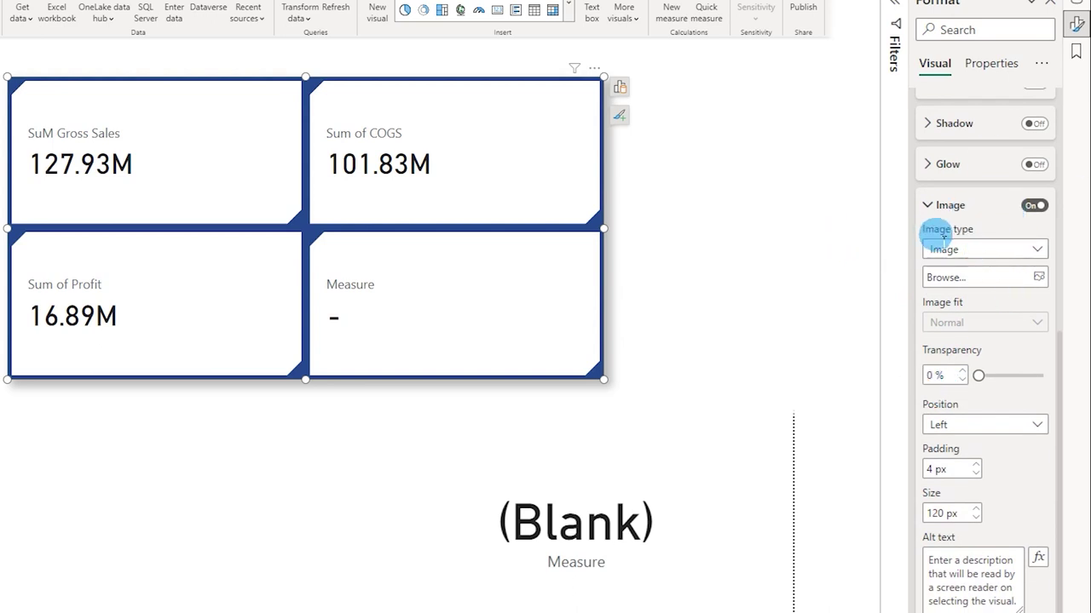
# - Set the card image type to Image and insert Sales.png into the SuM Gross Sales card
pyautogui.click(1027, 249)
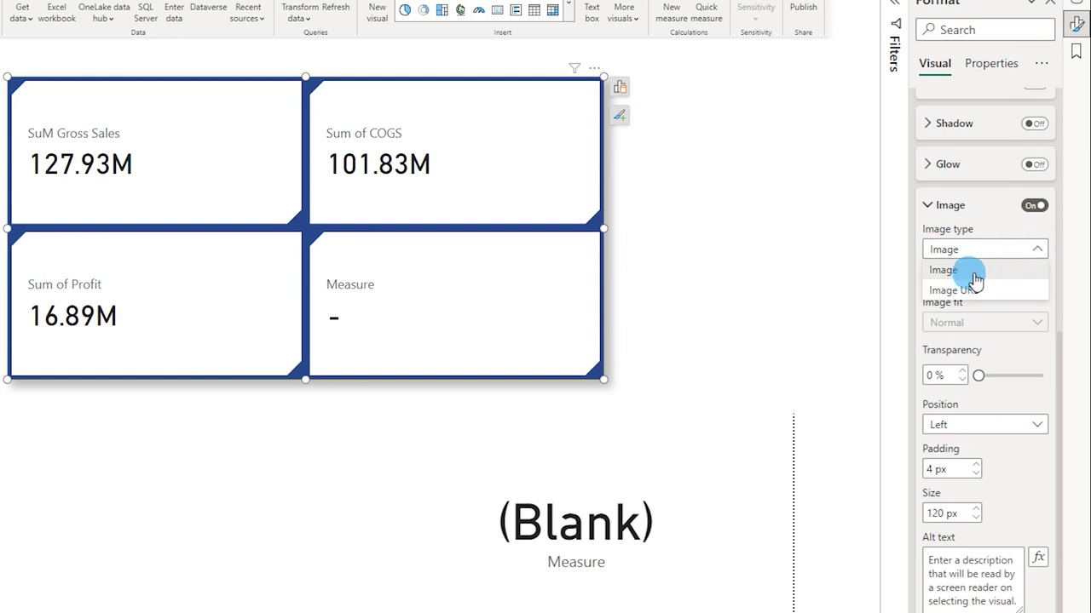
pyautogui.click(966, 245)
pyautogui.click(966, 247)
pyautogui.click(968, 274)
pyautogui.click(1036, 279)
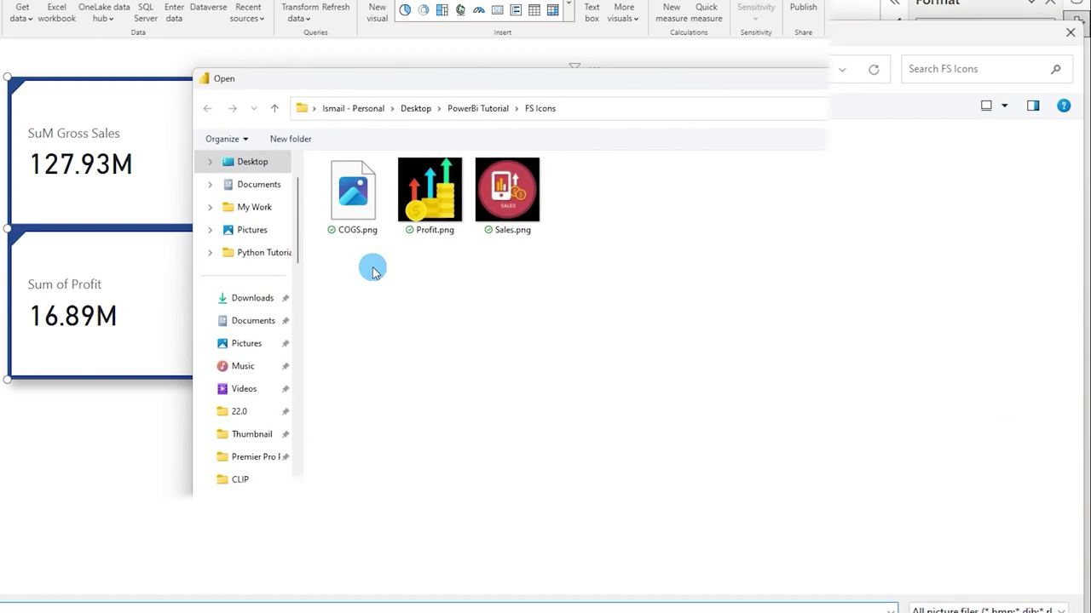
pyautogui.doubleClick(502, 225)
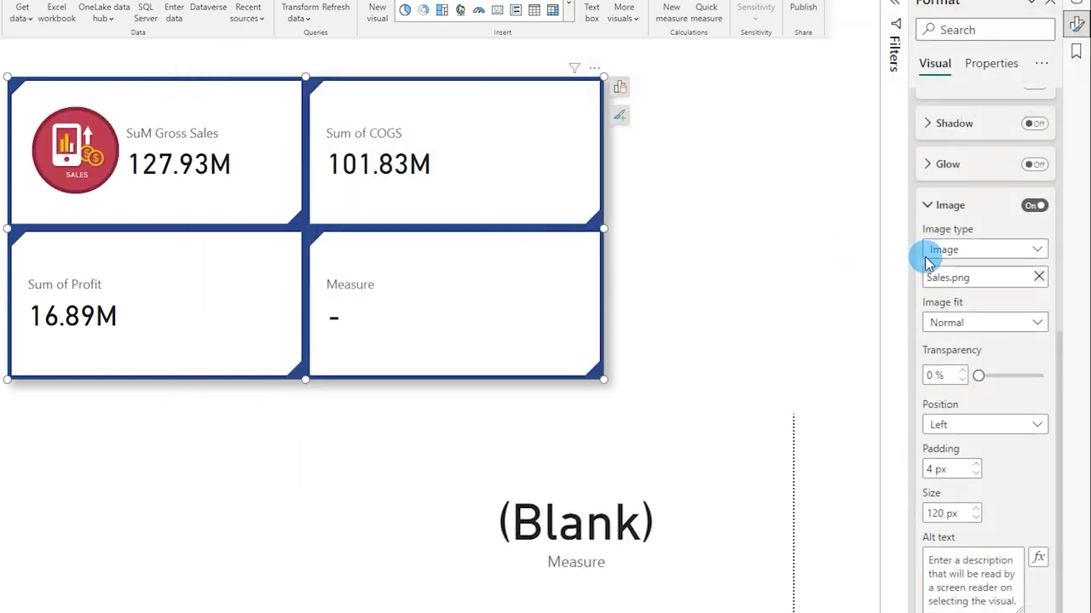
pyautogui.click(1035, 249)
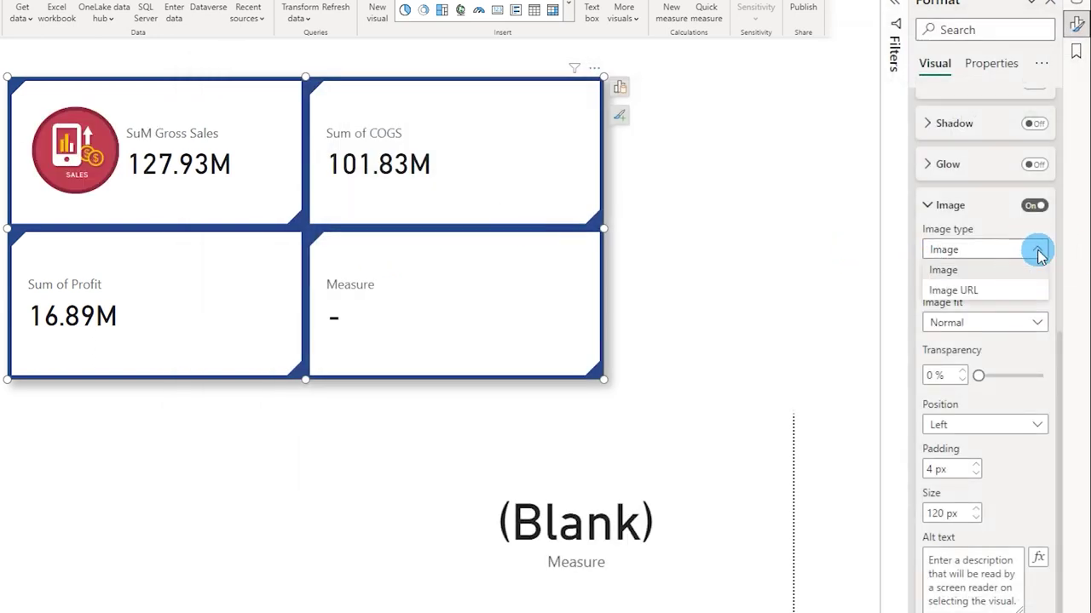
pyautogui.click(959, 270)
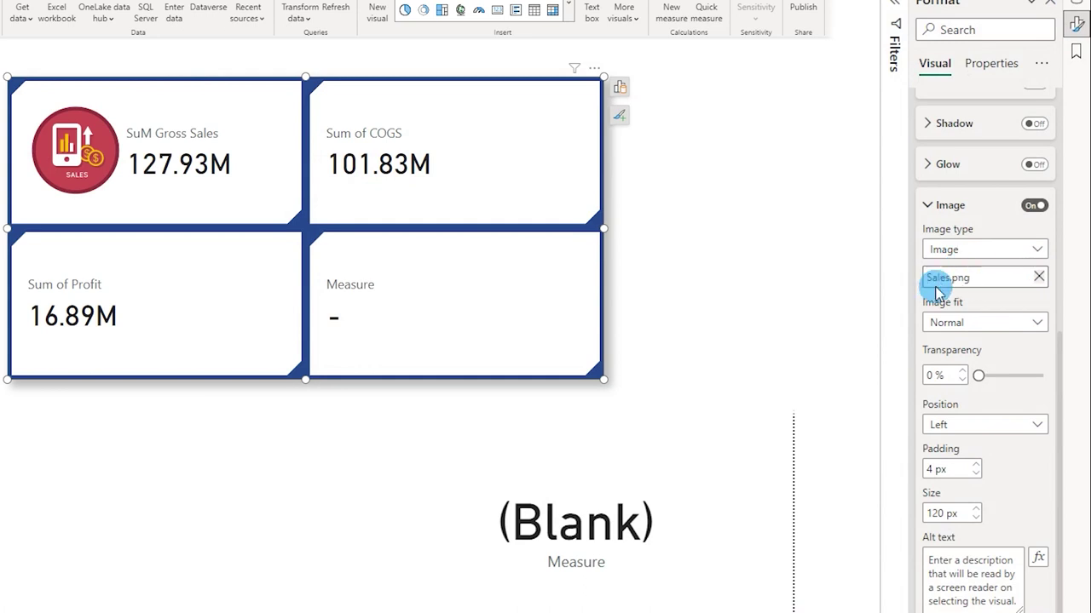
pyautogui.click(992, 322)
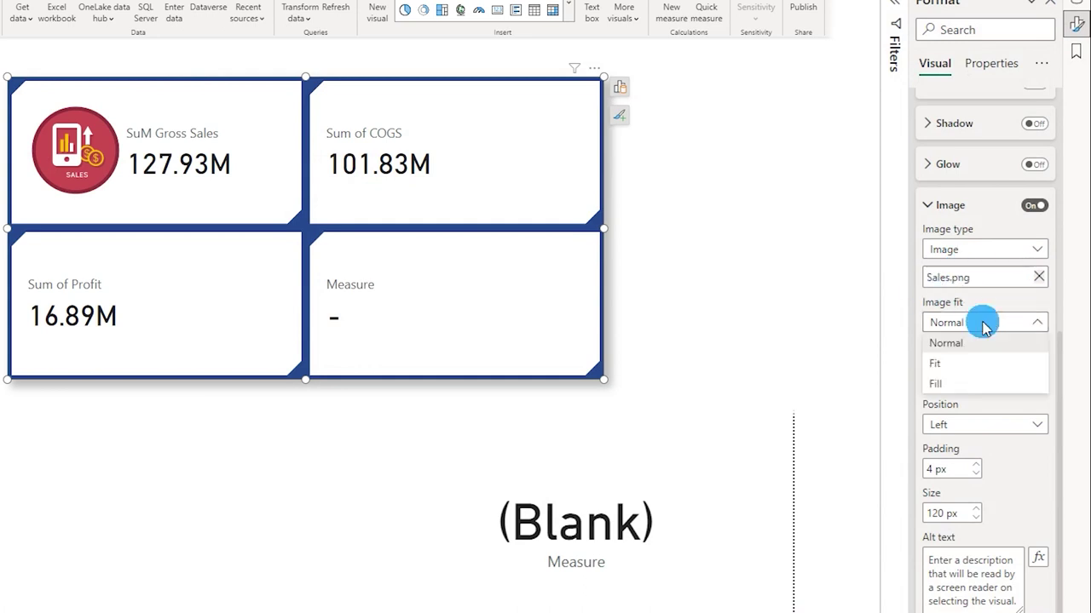
# - Try Fit and Fill image fit, return to Normal, and test the Sales image transparency
pyautogui.click(949, 366)
pyautogui.click(949, 322)
pyautogui.click(953, 384)
pyautogui.click(954, 322)
pyautogui.click(957, 345)
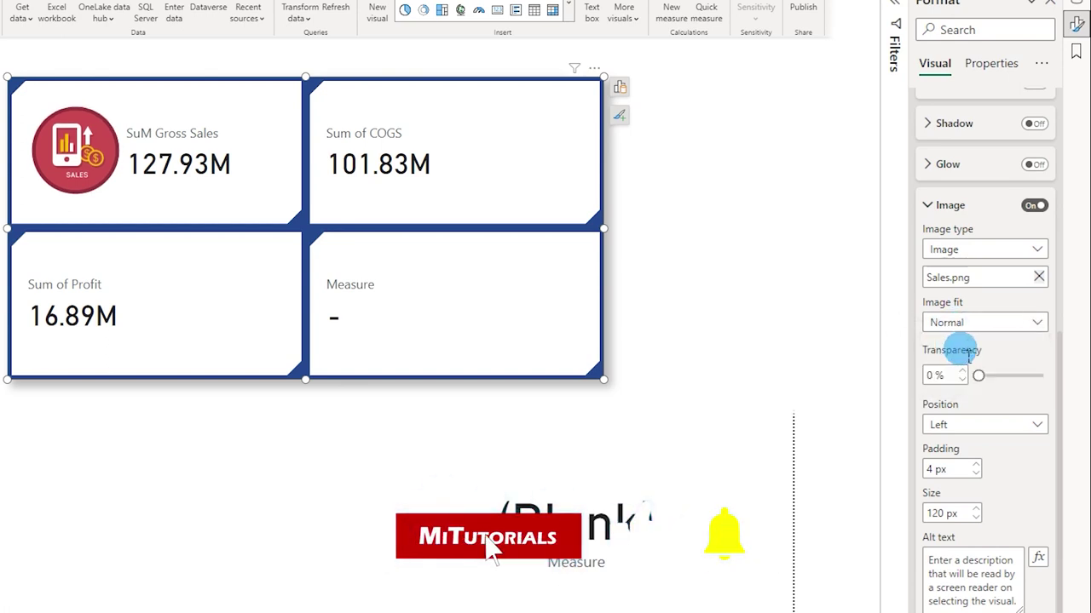
pyautogui.moveTo(978, 376)
pyautogui.mouseDown()
pyautogui.moveTo(1023, 384)
pyautogui.moveTo(971, 381)
pyautogui.moveTo(978, 390)
pyautogui.mouseUp()
# - Try placing the Sales image right of and below the value, then put it back left
pyautogui.click(982, 431)
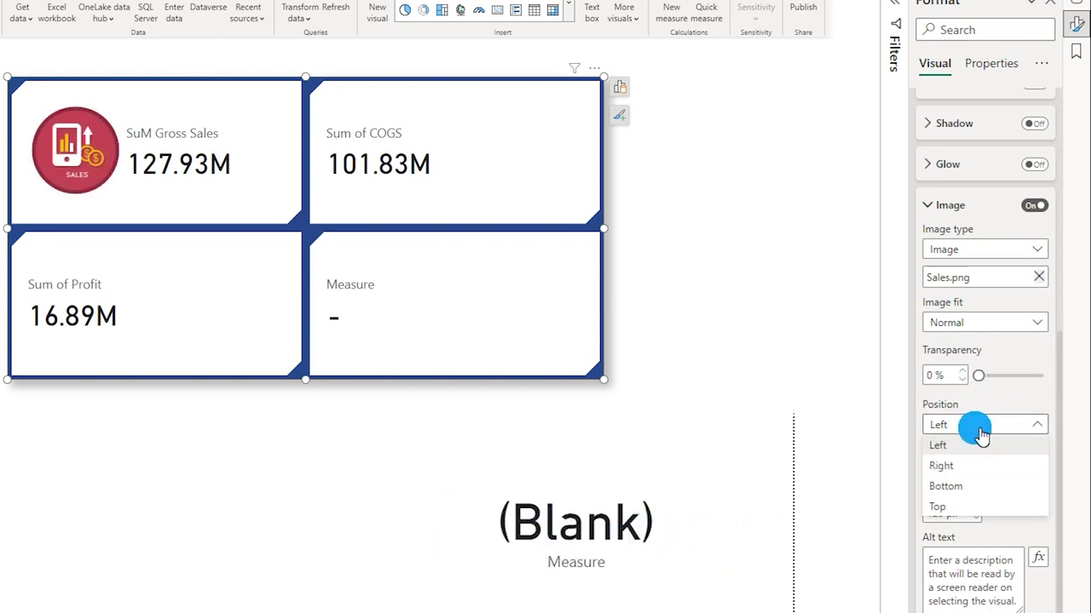
pyautogui.click(967, 467)
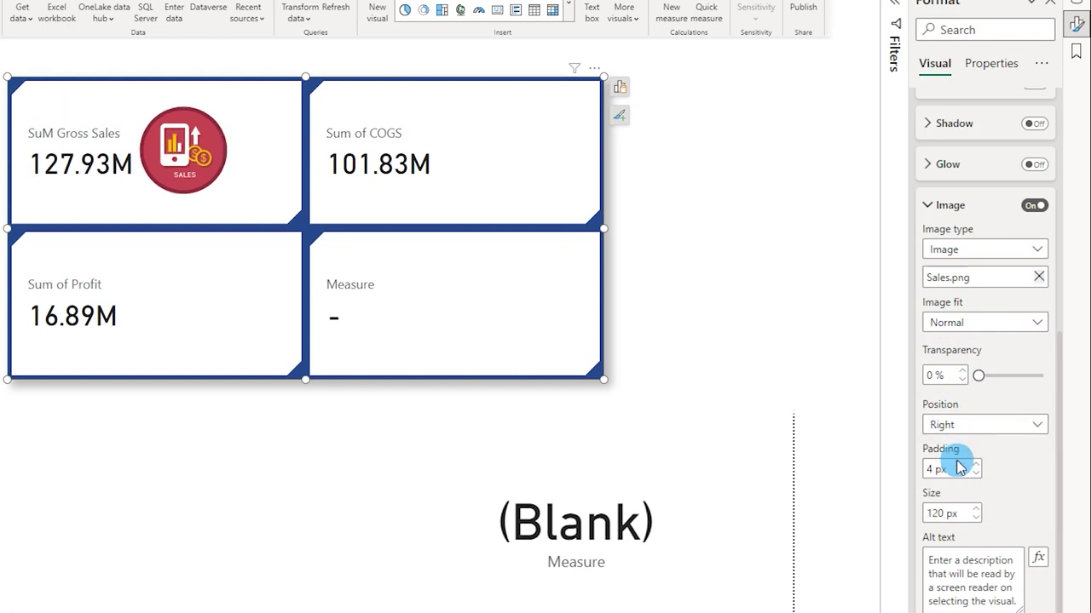
pyautogui.click(1001, 433)
pyautogui.click(964, 460)
pyautogui.click(969, 430)
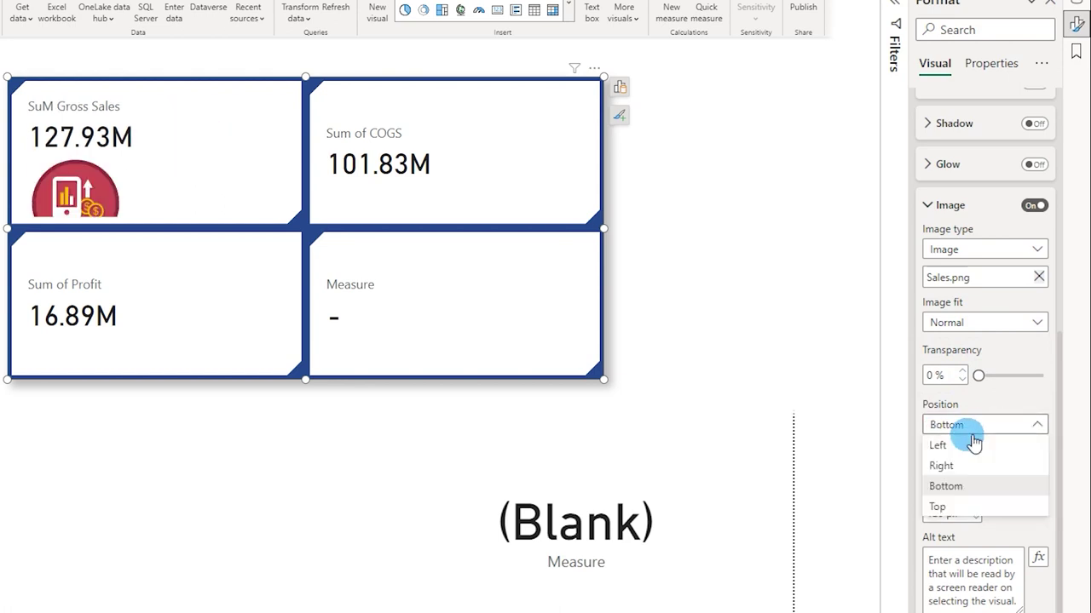
pyautogui.click(939, 446)
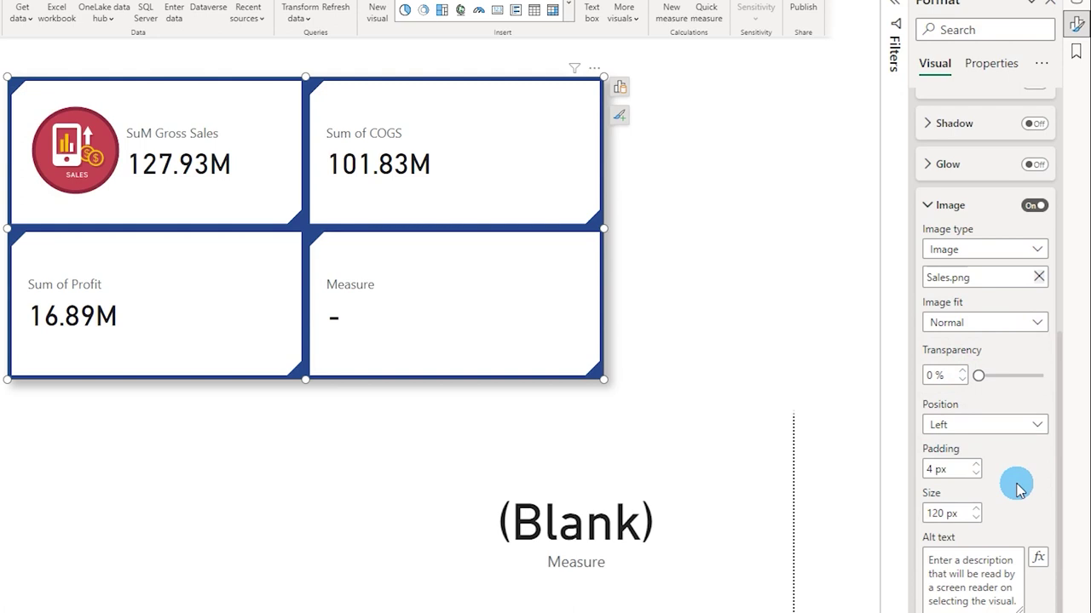
# - Set the Sales image size to 200, then settle on 120
pyautogui.click(950, 515)
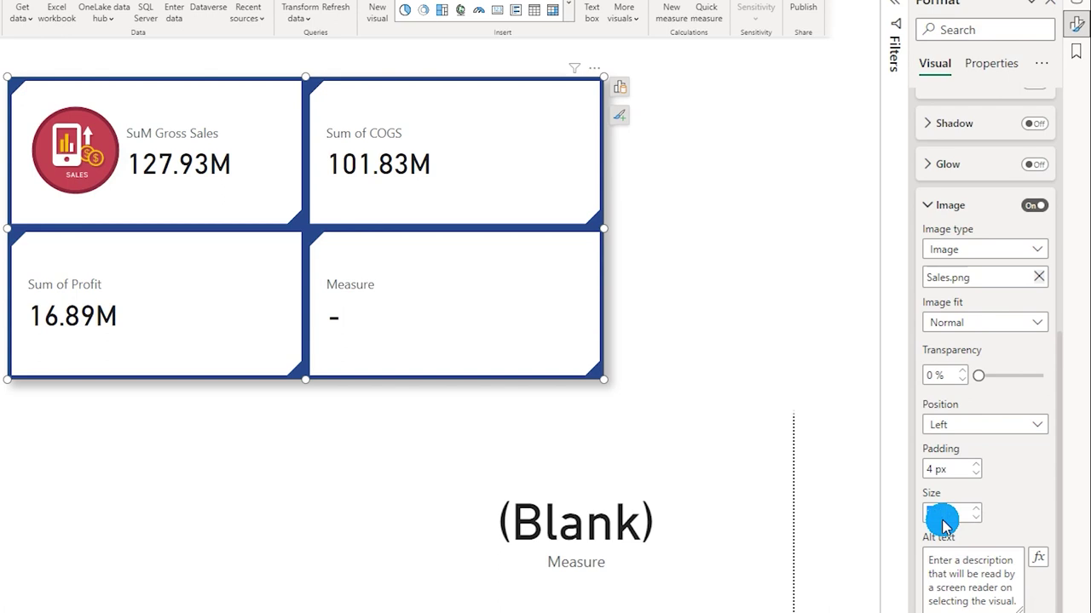
pyautogui.write('200')
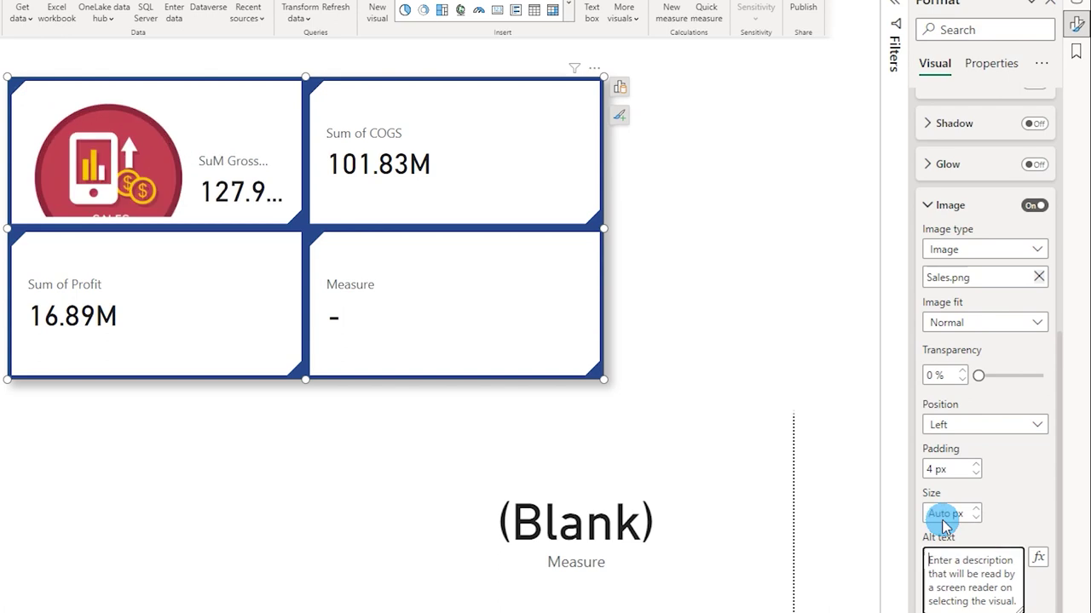
pyautogui.click(944, 515)
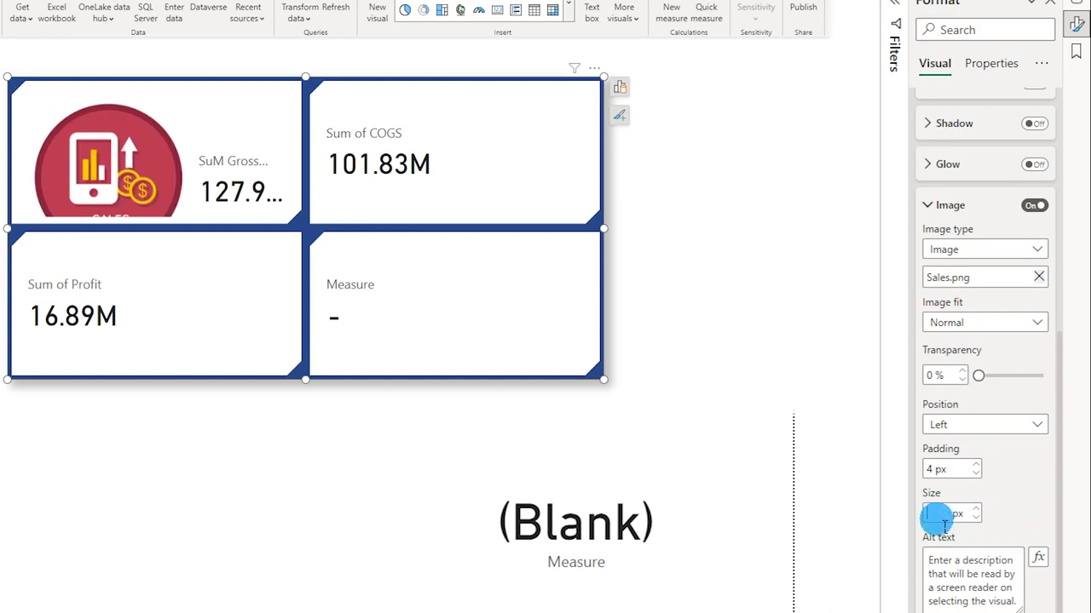
pyautogui.write('120')
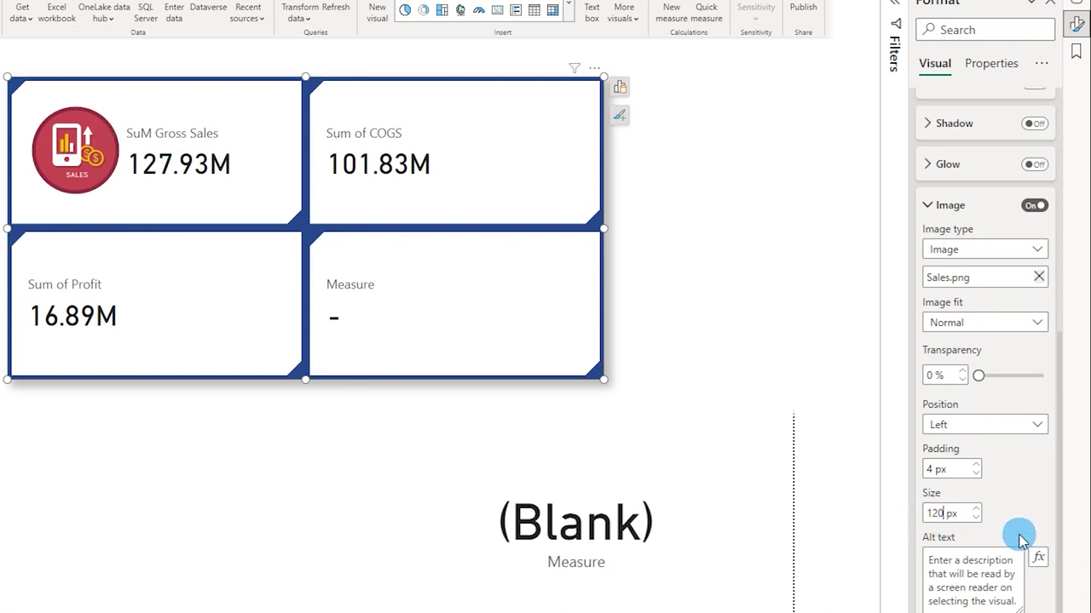
# - Apply the card settings to the Sum of COGS series instead
pyautogui.scroll(1, 978, 280)
pyautogui.scroll(5, 975, 256)
pyautogui.click(976, 237)
pyautogui.click(960, 295)
pyautogui.scroll(-3, 998, 367)
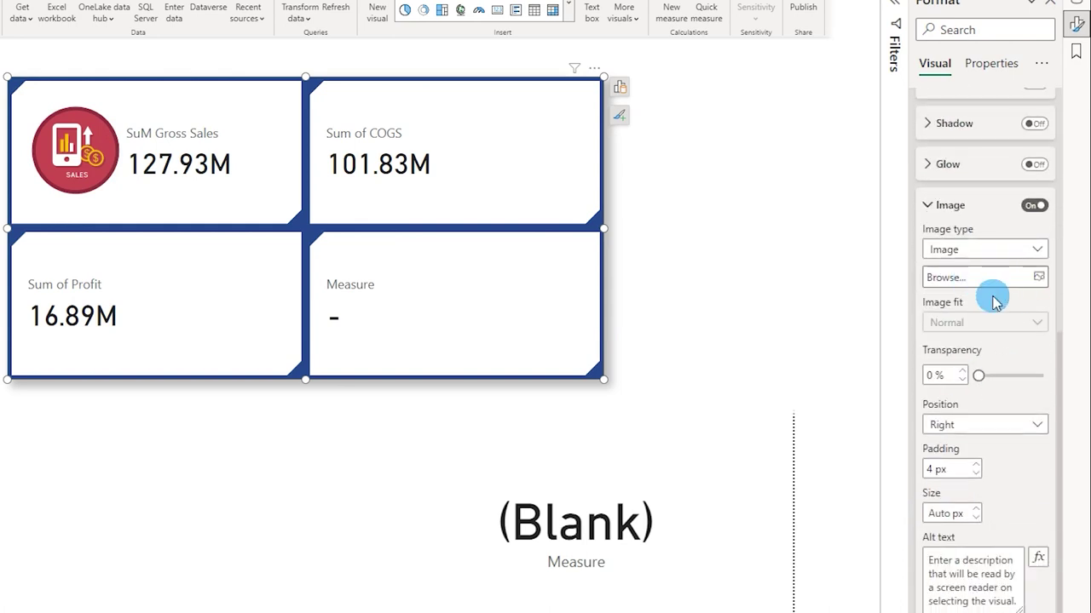
# - Insert COGS.png into the Sum of COGS card at size 120, left of its value
pyautogui.click(988, 278)
pyautogui.doubleClick(357, 224)
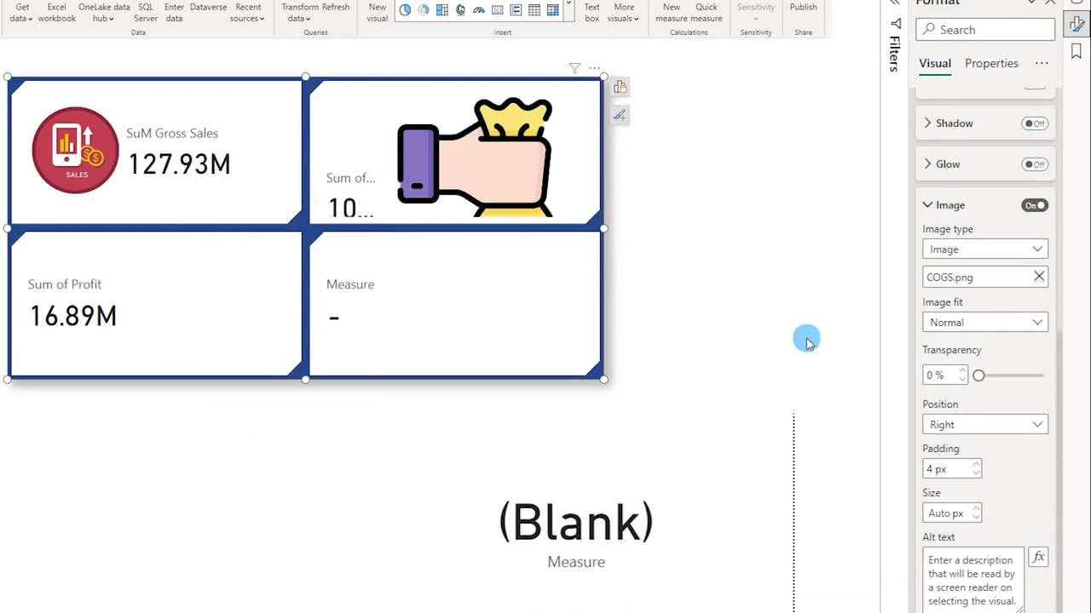
pyautogui.click(940, 515)
pyautogui.write('120')
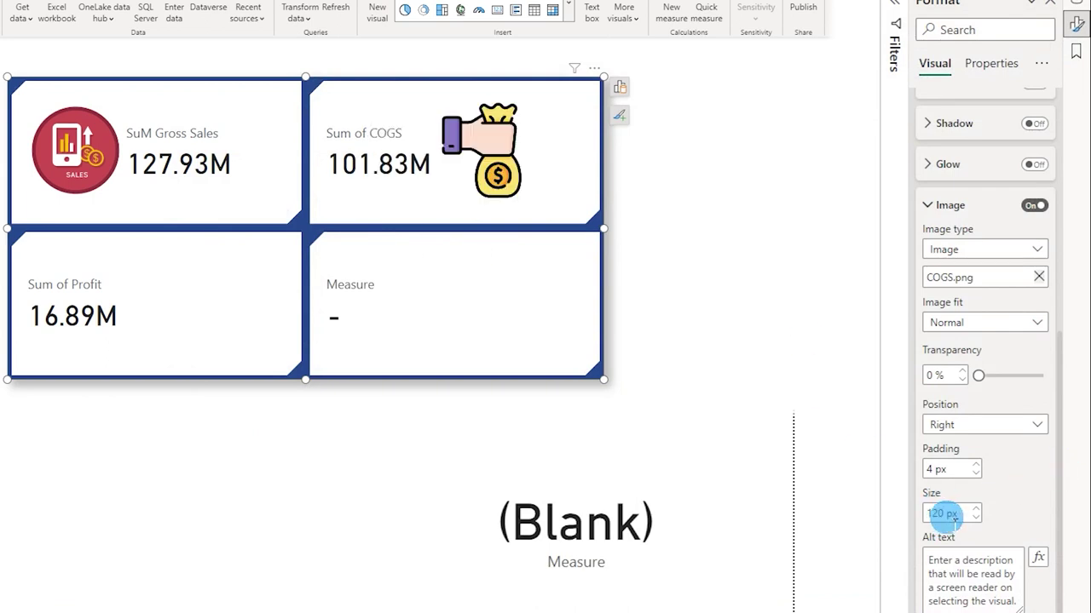
pyautogui.click(943, 425)
pyautogui.click(956, 452)
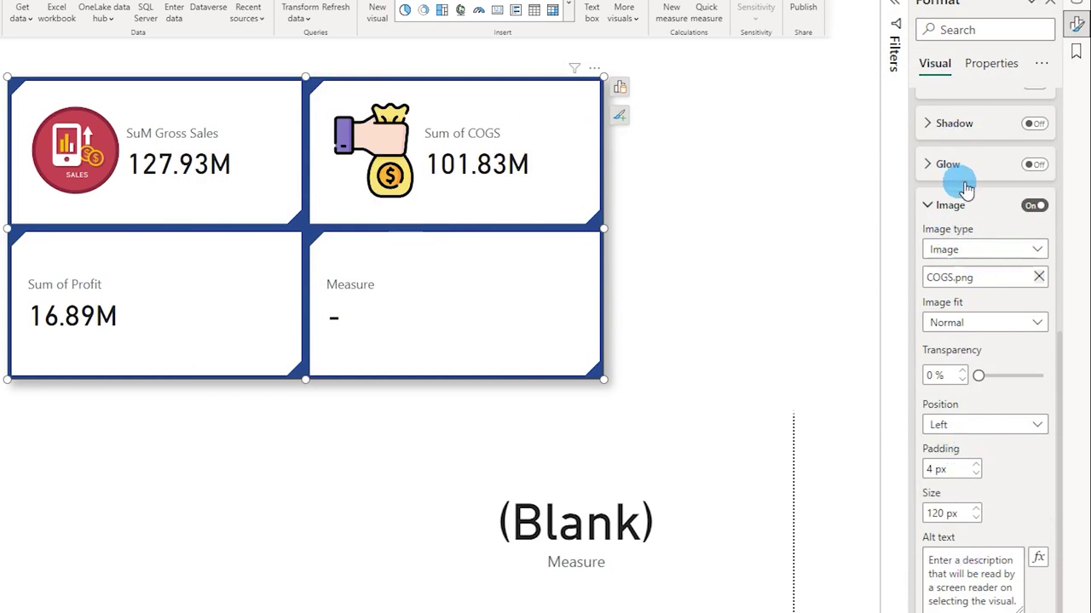
# - Switch the card settings to the Sum of Profit series
pyautogui.scroll(2, 956, 182)
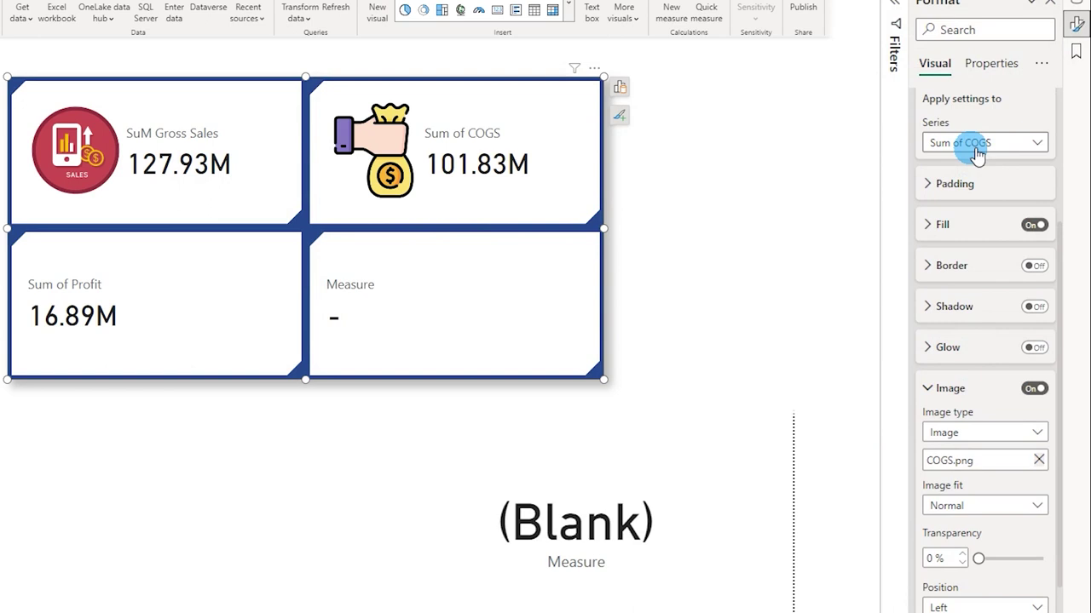
pyautogui.click(972, 140)
pyautogui.click(974, 229)
pyautogui.scroll(-2, 999, 383)
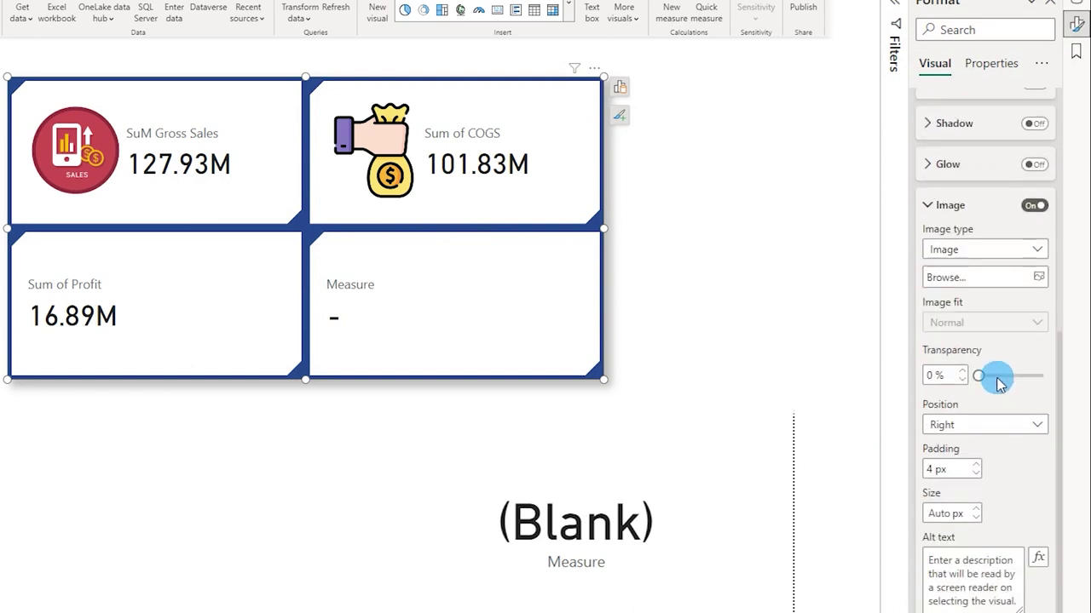
# - Insert Profit.png into the Sum of Profit card, positioned left of its value
pyautogui.click(1007, 281)
pyautogui.click(457, 227)
pyautogui.doubleClick(458, 226)
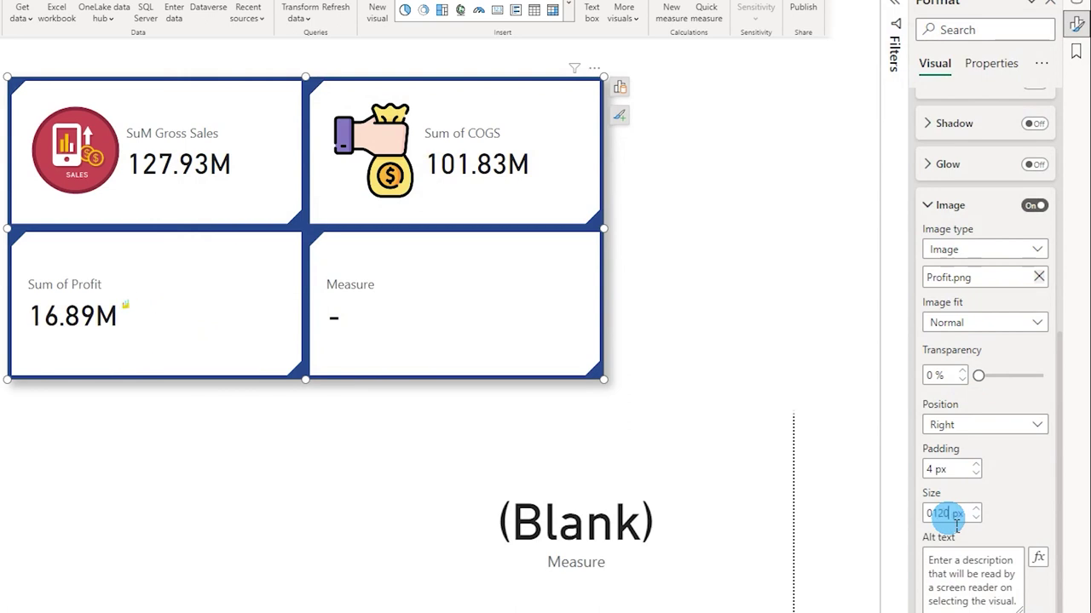
pyautogui.click(974, 425)
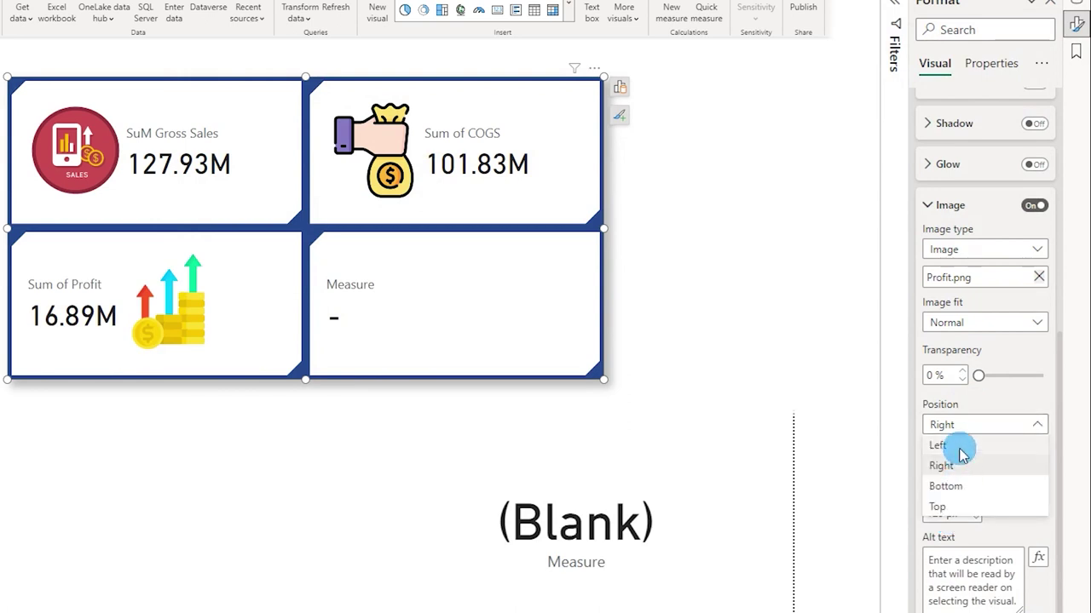
pyautogui.click(954, 445)
pyautogui.click(664, 287)
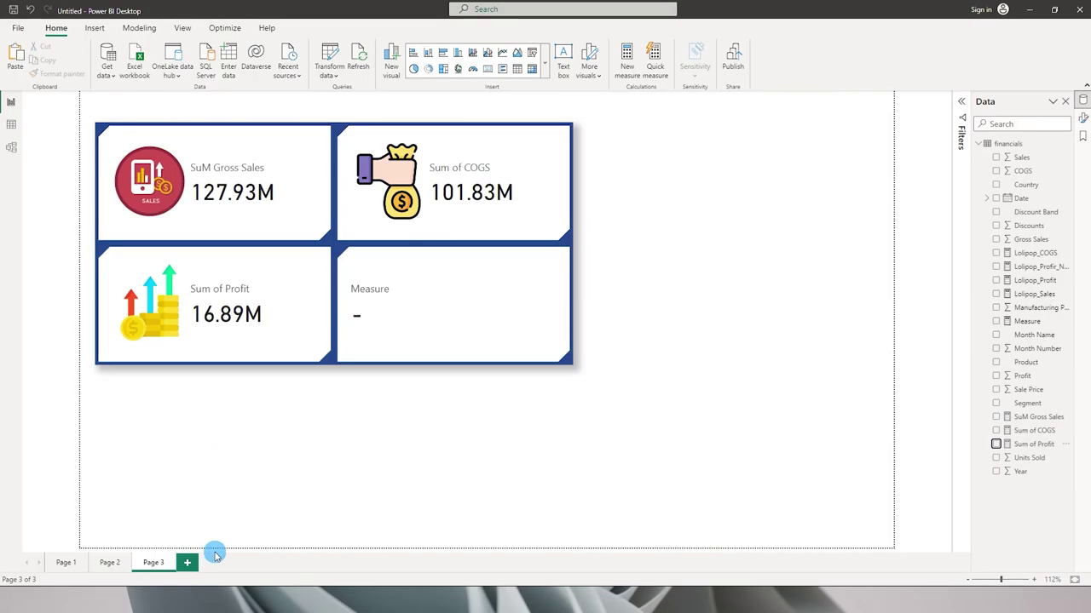
# - Add a new blank Page 4 to the report
pyautogui.click(189, 563)
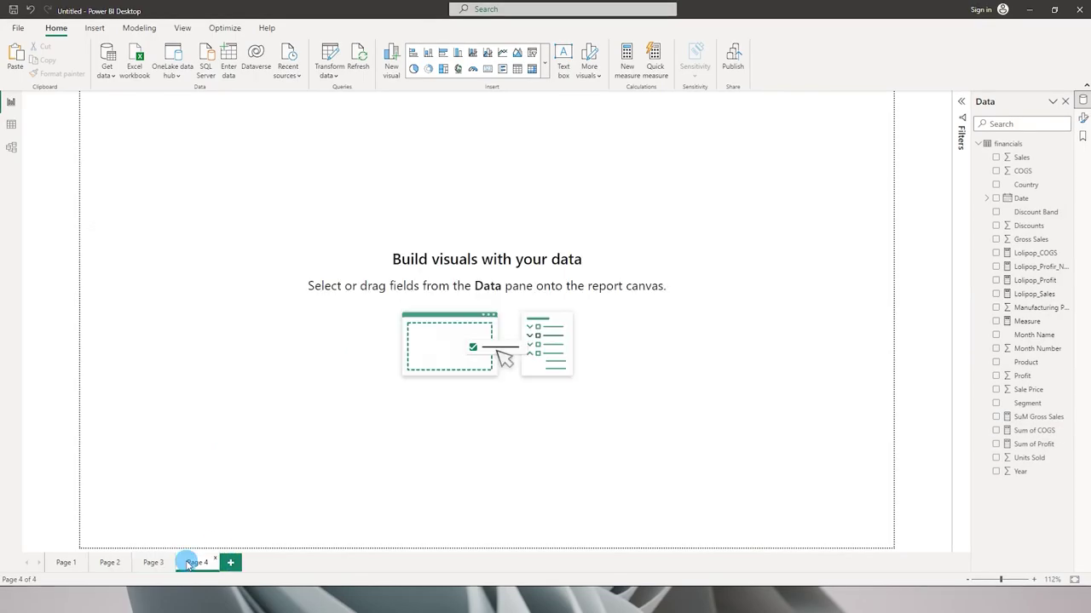
# - Add a card visual with SuM Gross Sales, Sum of COGS and Sum of Profit, and enlarge it
pyautogui.click(546, 68)
pyautogui.click(510, 377)
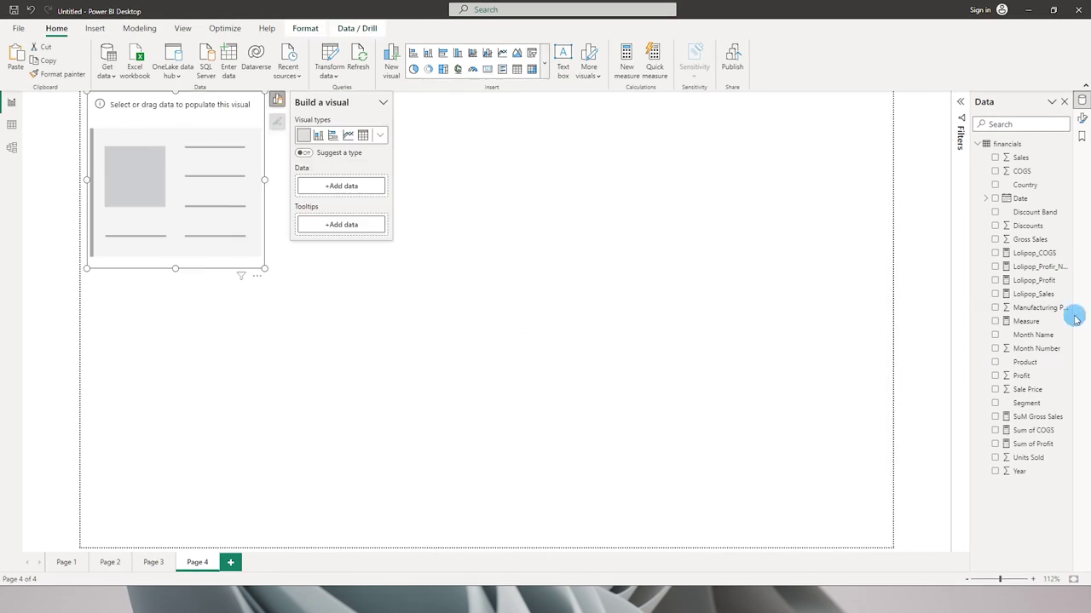
pyautogui.click(994, 416)
pyautogui.click(994, 430)
pyautogui.click(994, 444)
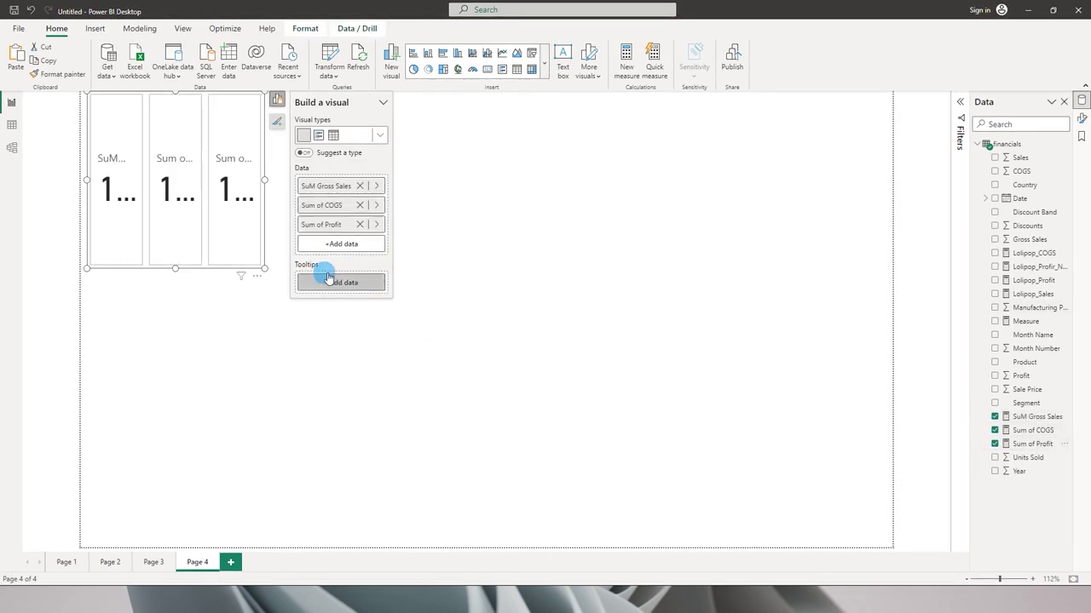
pyautogui.moveTo(266, 272); pyautogui.dragTo(673, 391)
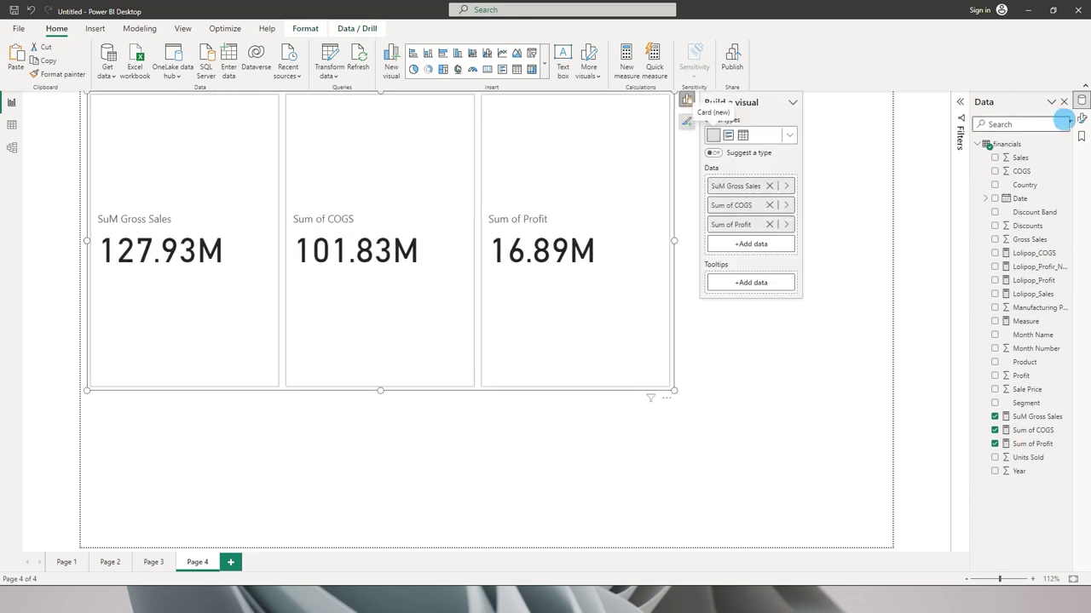
# - Set the card layout to a Grid with 2 rows and 2 columns
pyautogui.click(1081, 119)
pyautogui.click(993, 265)
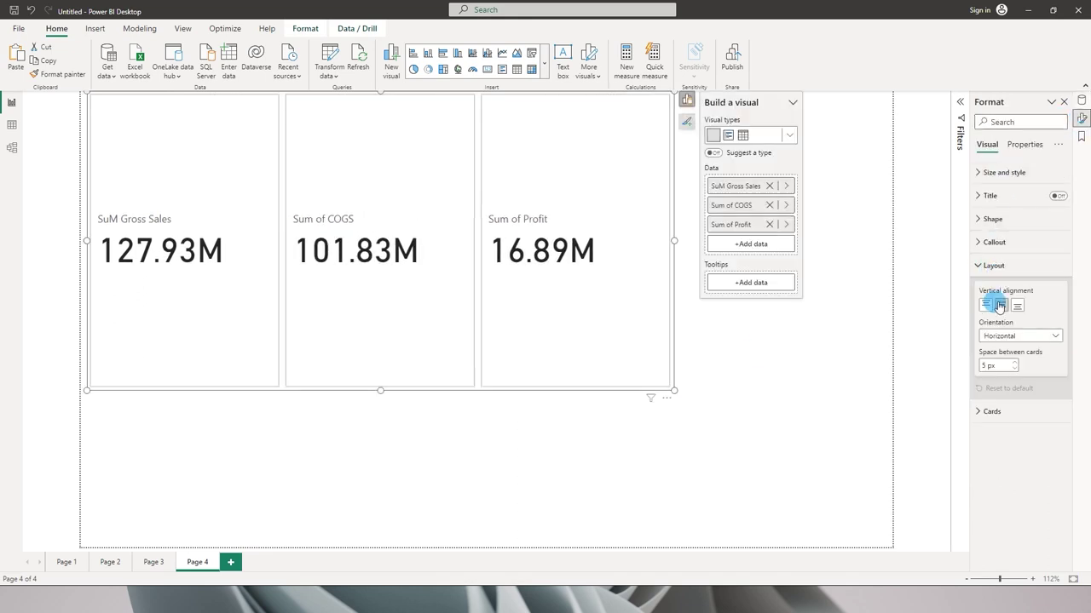
pyautogui.click(1006, 337)
pyautogui.click(991, 350)
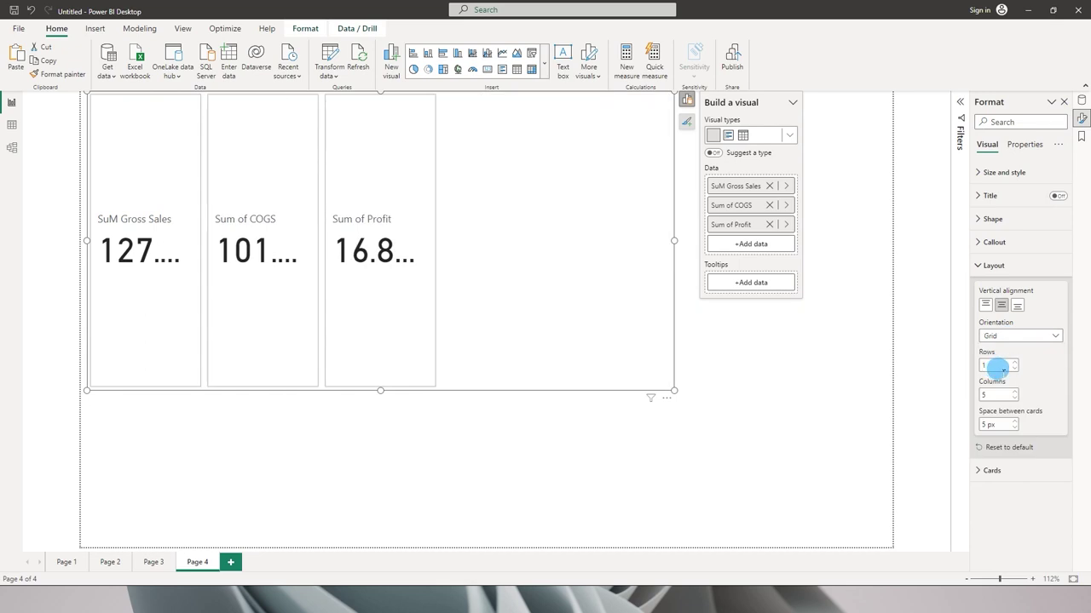
pyautogui.write('2')
pyautogui.click(1000, 399)
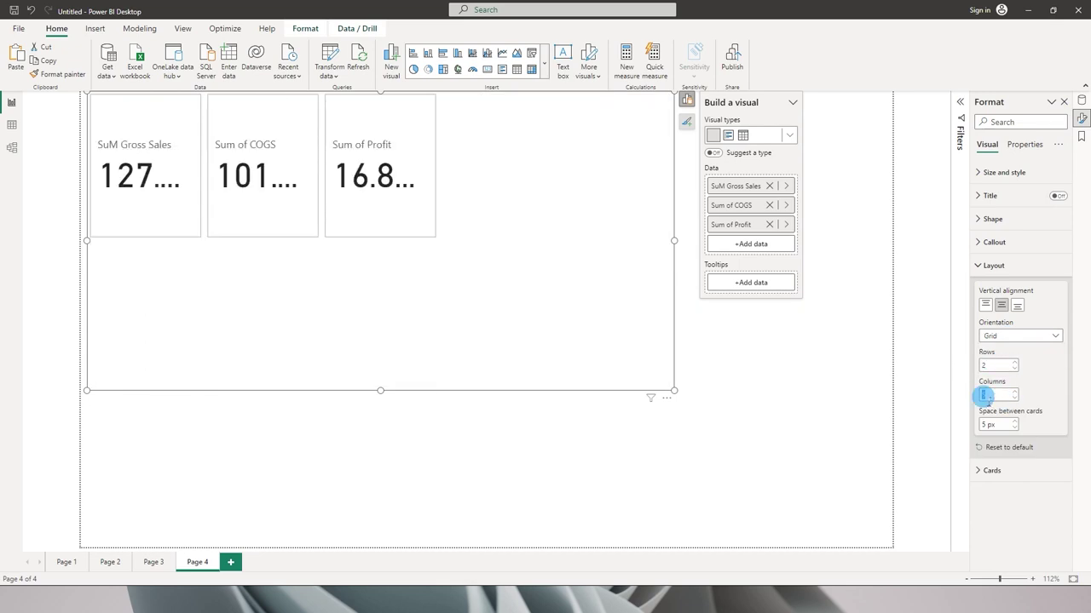
pyautogui.write('2')
# - Add Measure as a fourth card, then move and shrink the card visual
pyautogui.click(608, 341)
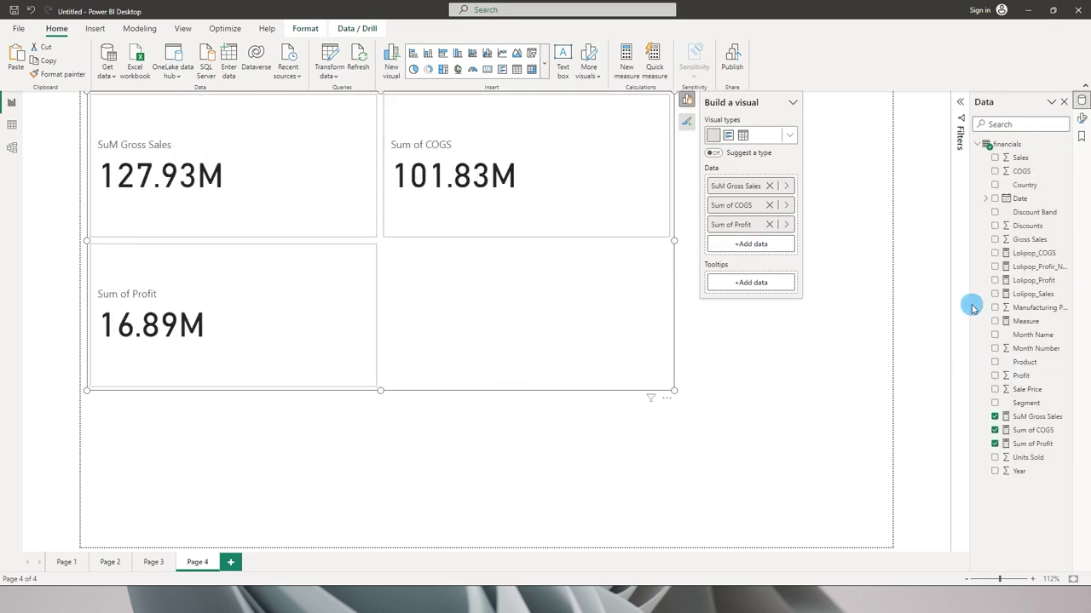
pyautogui.click(1006, 324)
pyautogui.moveTo(596, 329); pyautogui.dragTo(642, 384)
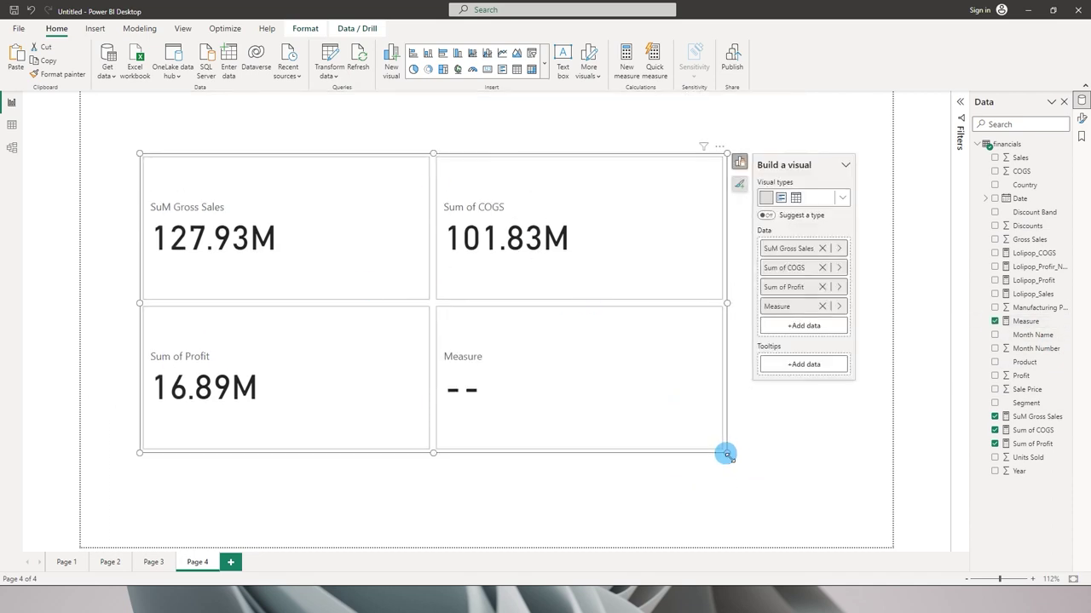
pyautogui.moveTo(725, 454); pyautogui.dragTo(662, 443)
pyautogui.click(988, 243)
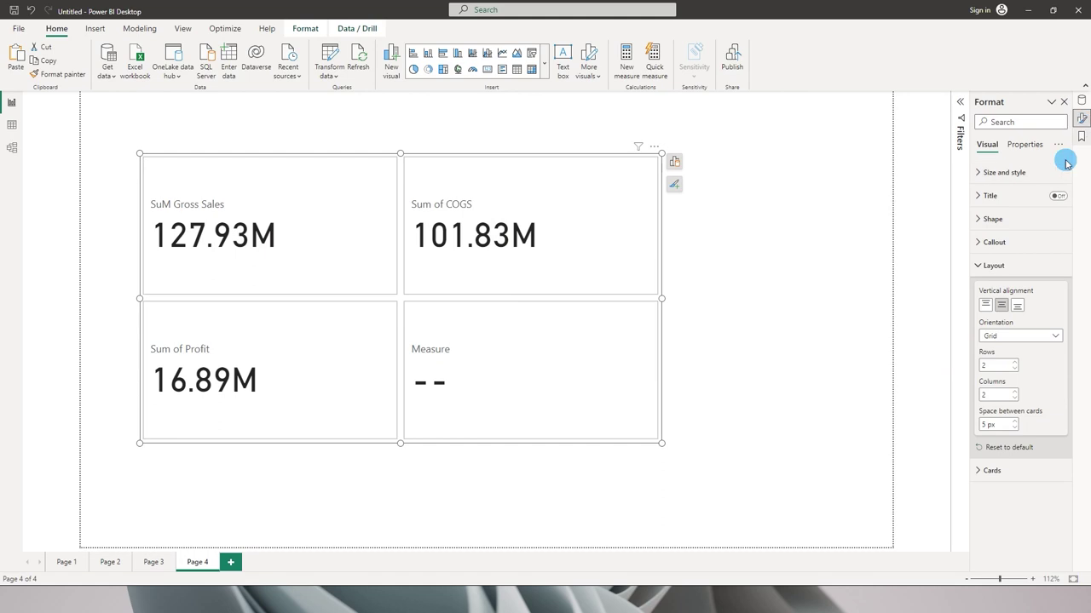
# - Switch on card images with type Image URL, then bring Edge's Chart Templates page forward
pyautogui.click(981, 266)
pyautogui.click(981, 287)
pyautogui.scroll(-1, 1002, 312)
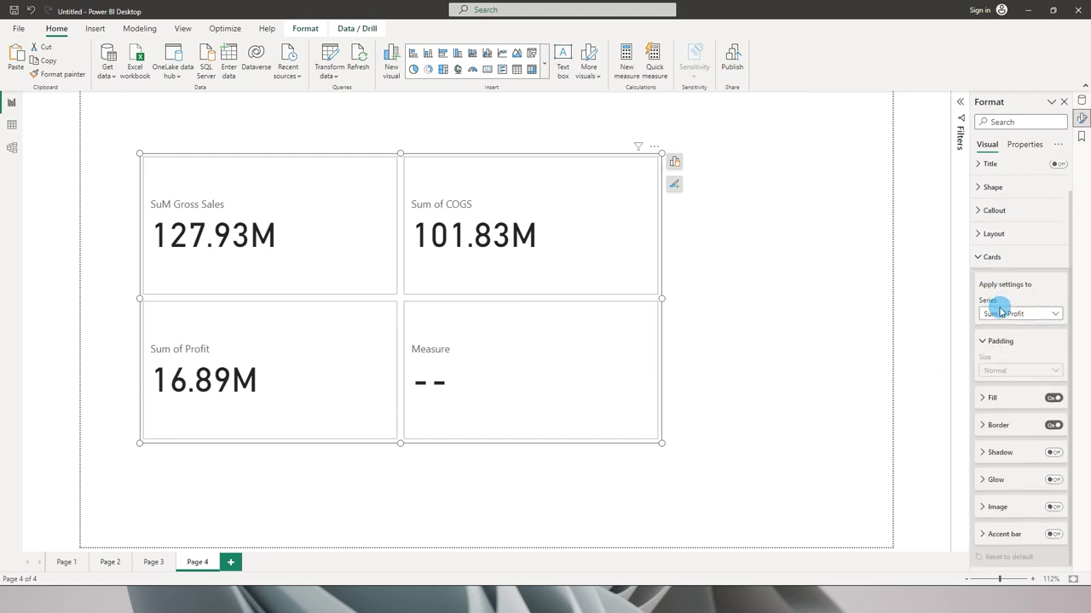
pyautogui.click(994, 508)
pyautogui.scroll(-3, 1048, 383)
pyautogui.click(1055, 241)
pyautogui.click(1049, 266)
pyautogui.click(1012, 297)
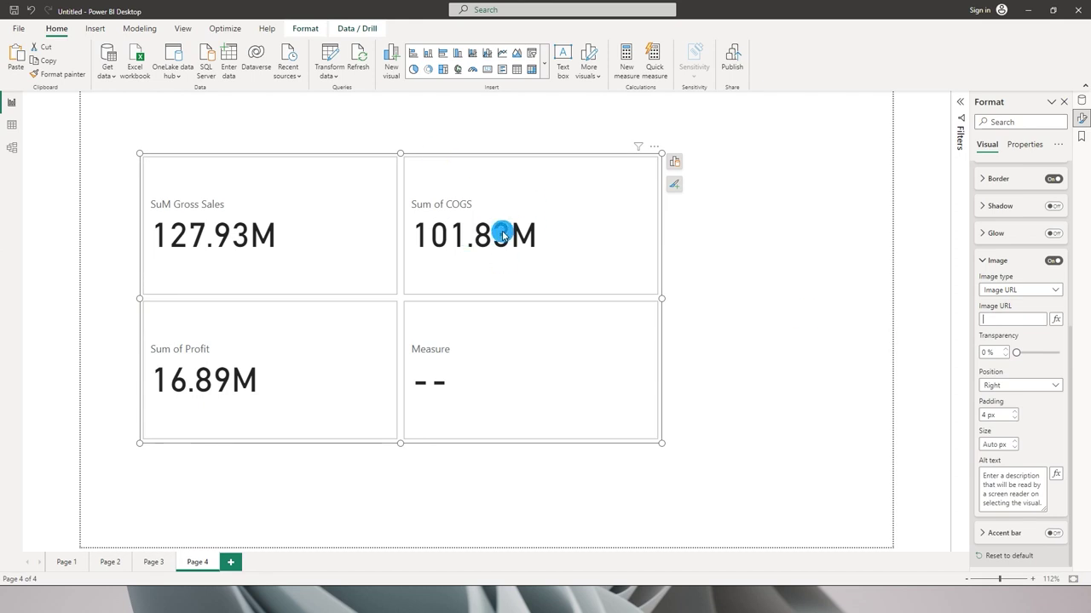
pyautogui.hotkey('alt', 'Tab')
pyautogui.click(165, 149)
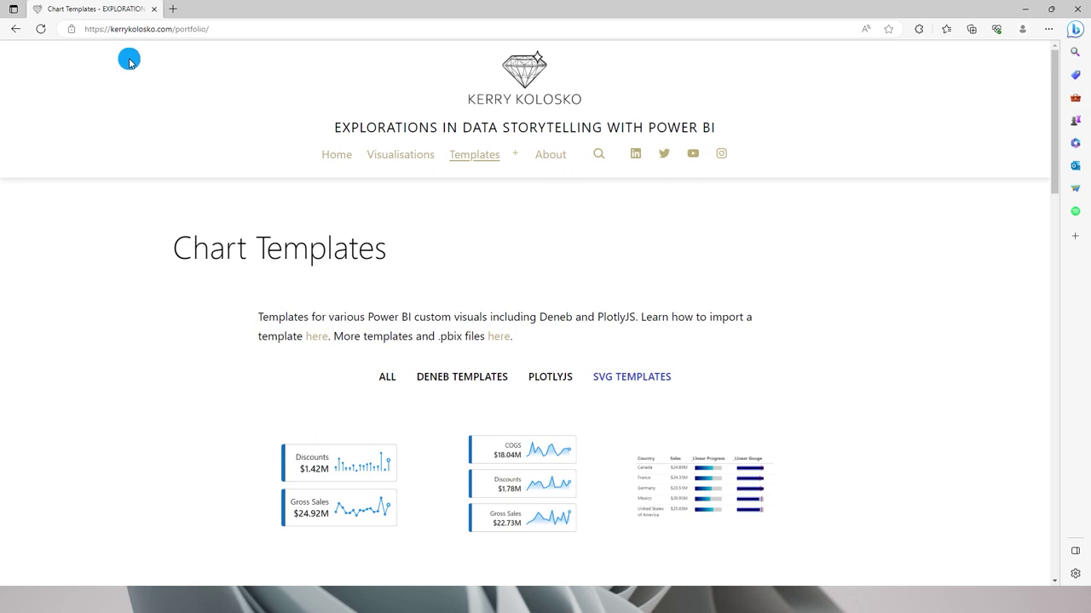
# - Browse the SVG templates and open the Lollipop Sparkline template page
pyautogui.scroll(-2, 159, 183)
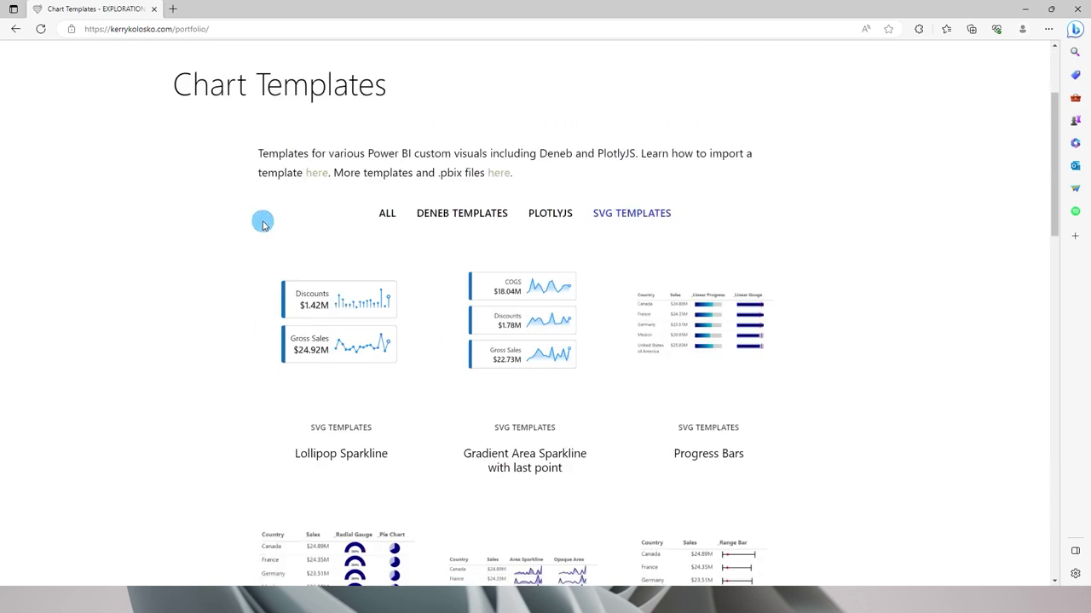
pyautogui.scroll(-1, 274, 236)
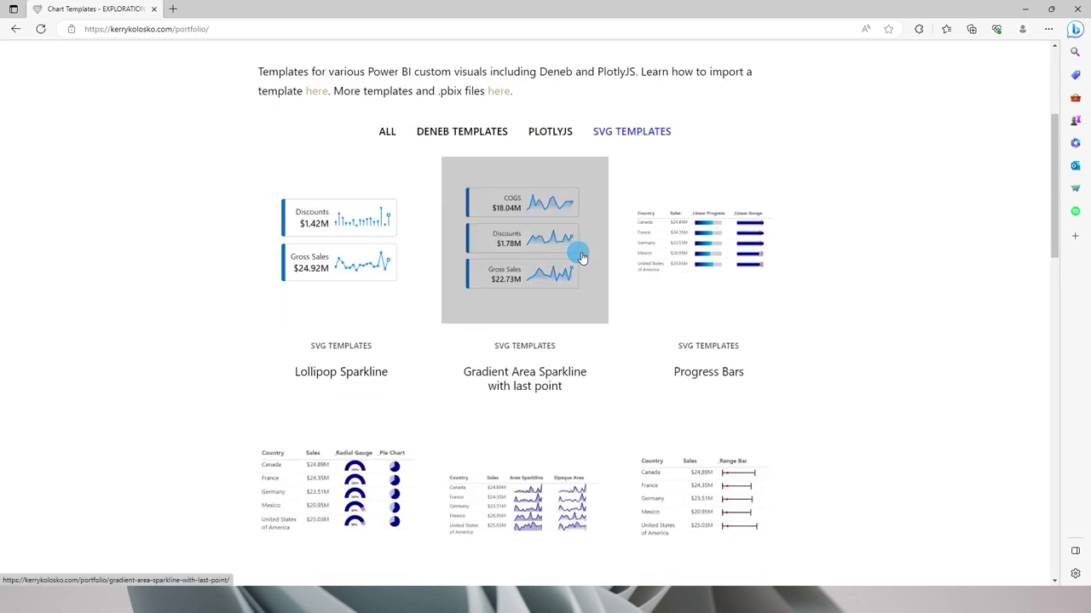
pyautogui.scroll(-1, 803, 271)
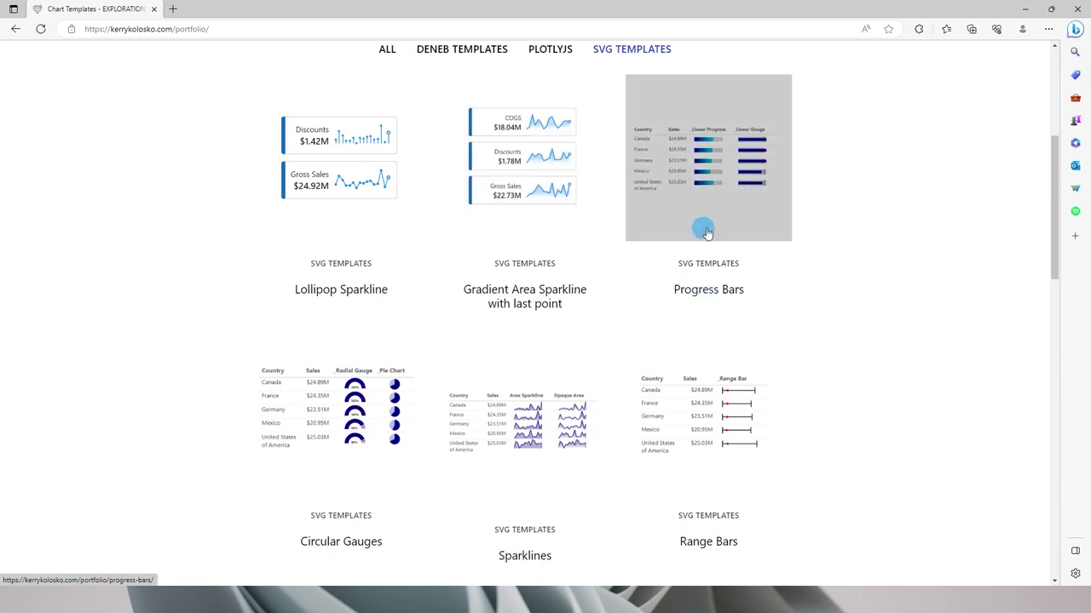
pyautogui.scroll(-2, 708, 214)
pyautogui.scroll(-7, 640, 400)
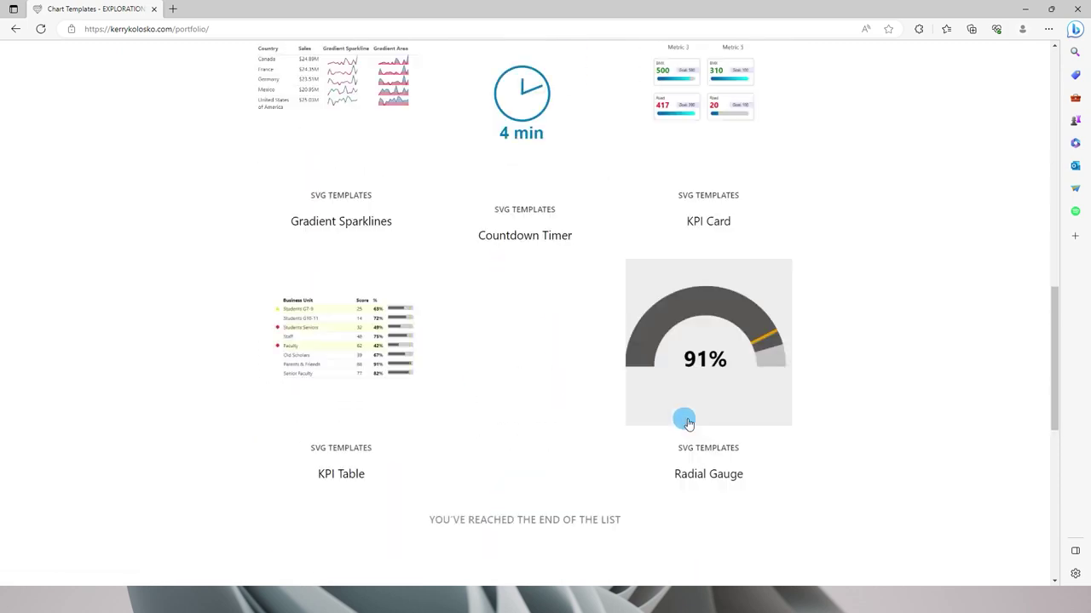
pyautogui.scroll(7, 684, 420)
pyautogui.scroll(4, 684, 420)
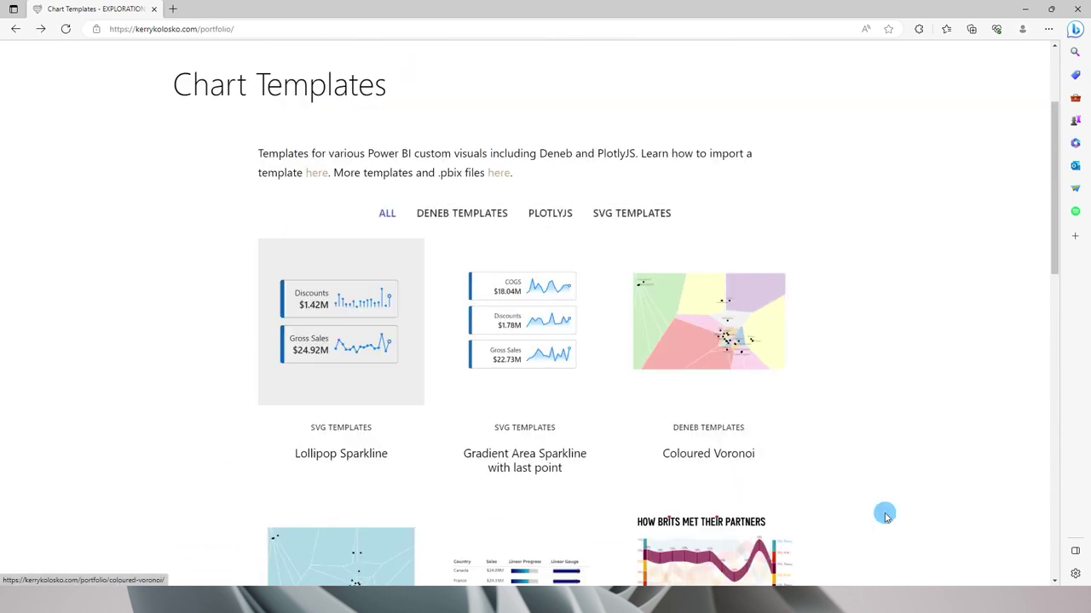
pyautogui.click(360, 309)
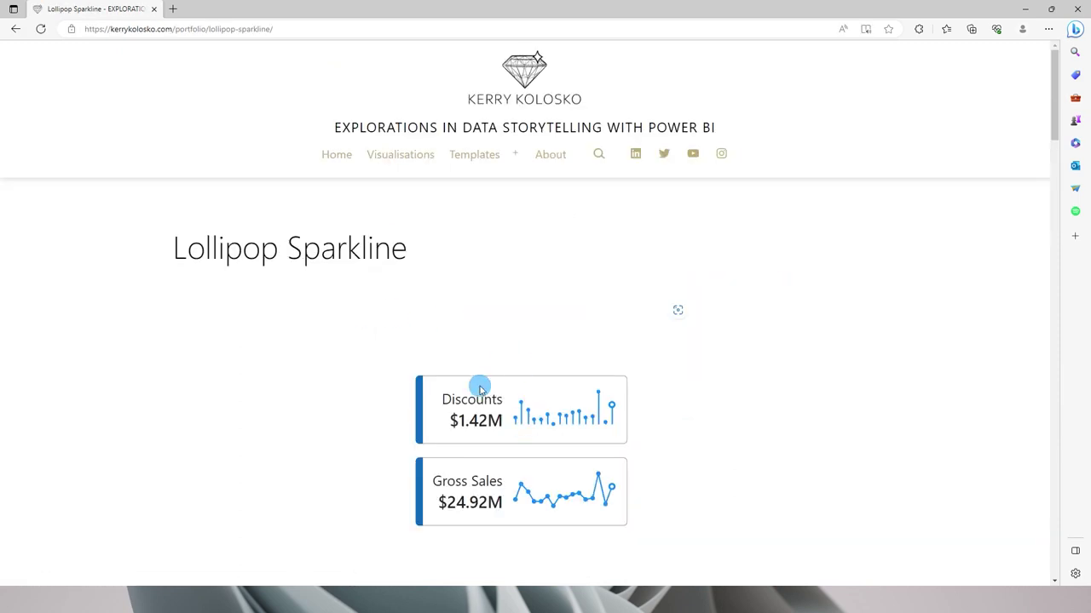
# - Copy the Lollipop Categorical Axis DAX code, then return to Power BI's Data pane
pyautogui.scroll(-5, 473, 390)
pyautogui.scroll(2, 436, 306)
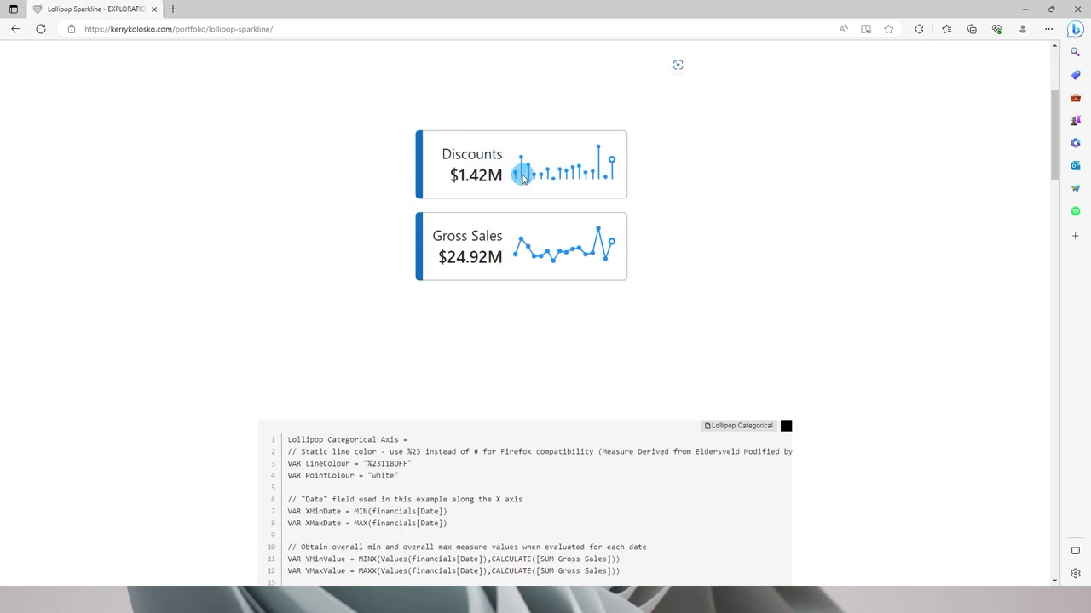
pyautogui.scroll(-12, 557, 372)
pyautogui.scroll(12, 452, 315)
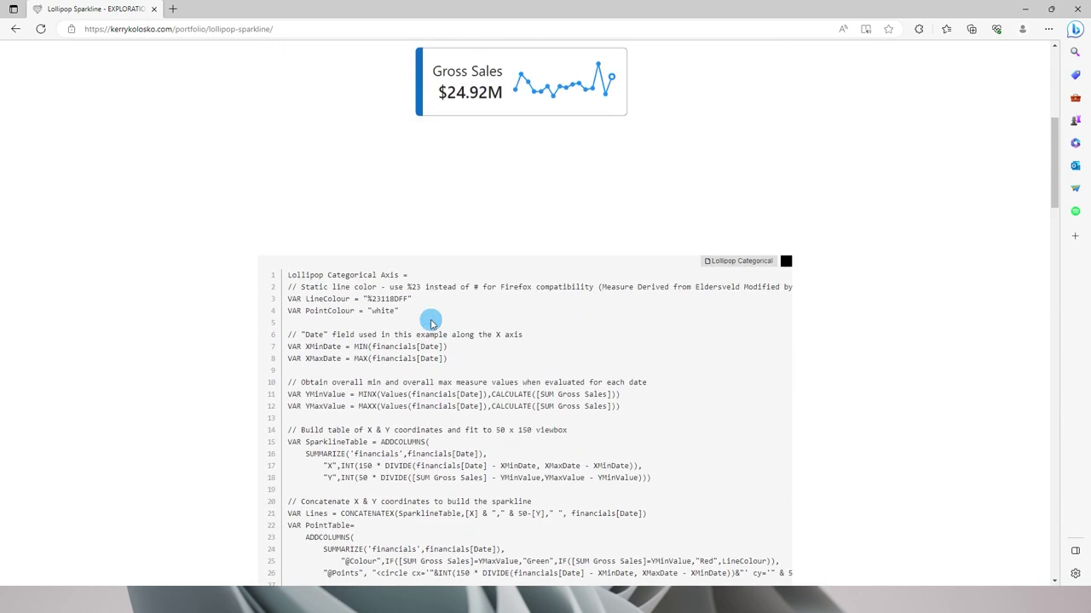
pyautogui.moveTo(290, 279); pyautogui.dragTo(414, 279)
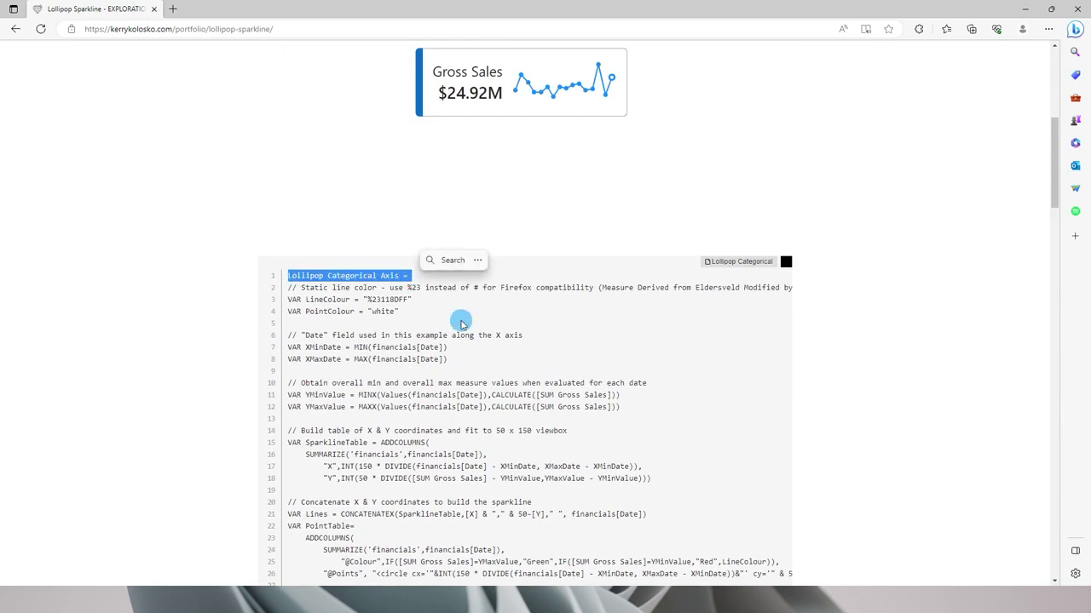
pyautogui.scroll(2, 453, 316)
pyautogui.scroll(-4, 819, 363)
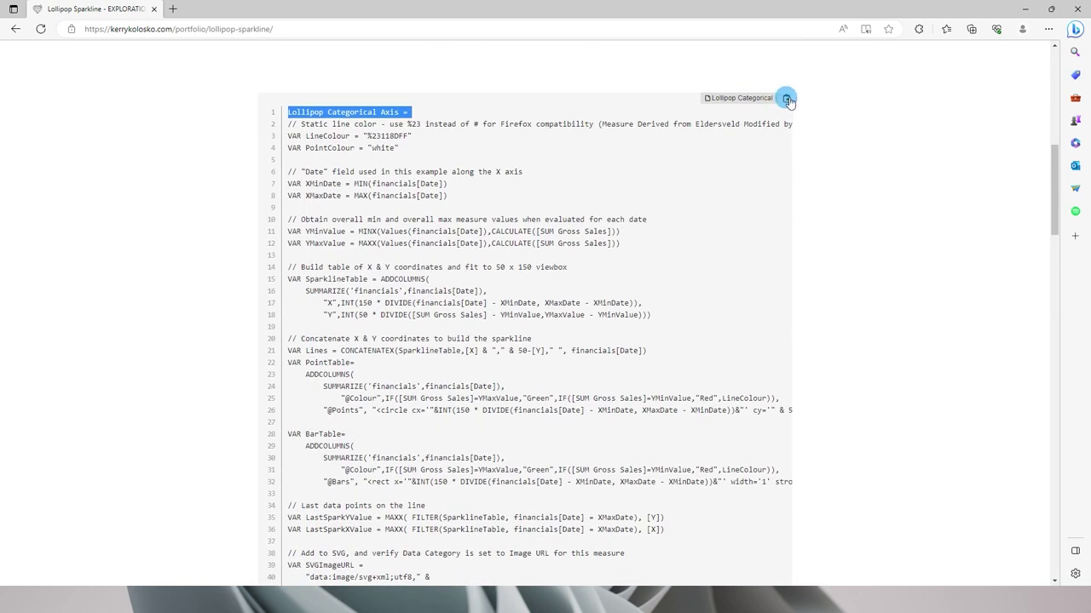
pyautogui.click(786, 99)
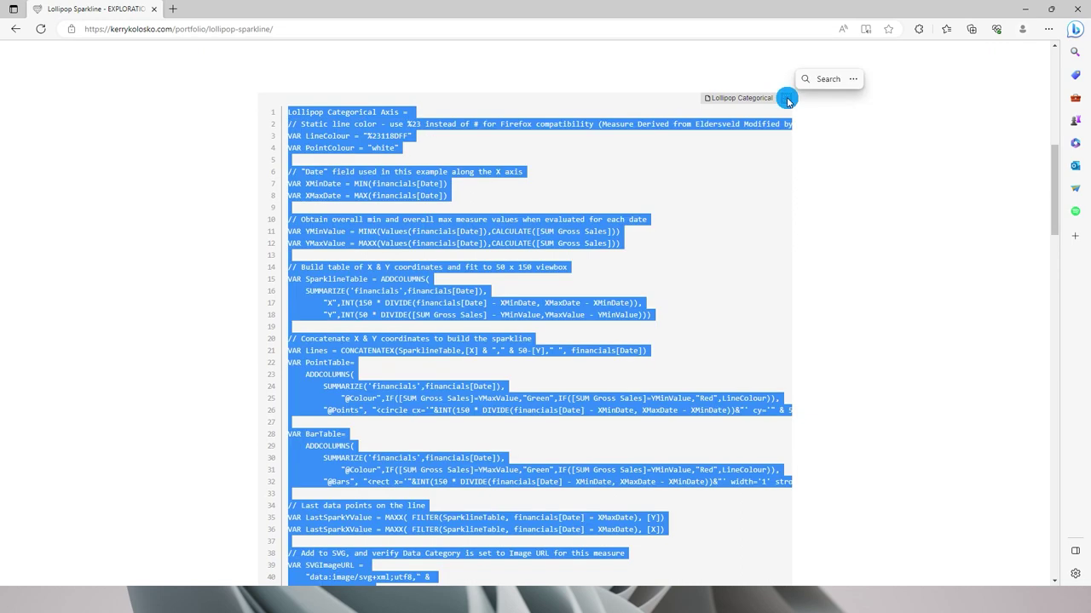
pyautogui.hotkey('alt', 'Tab')
pyautogui.click(1081, 100)
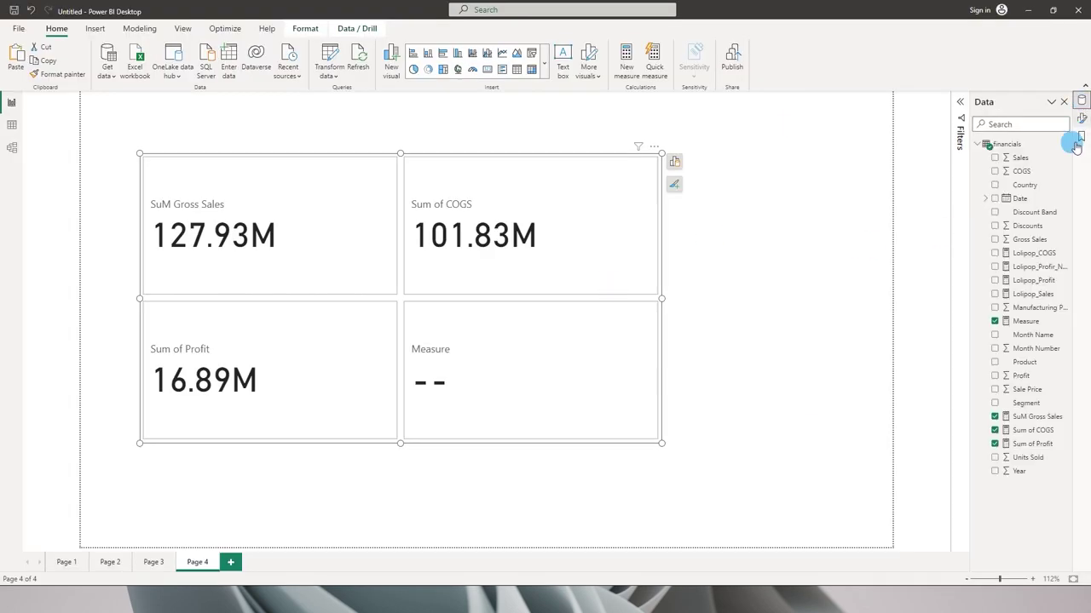
# - Create a new measure in the financials table and paste the lollipop sparkline DAX code
pyautogui.click(1065, 144)
pyautogui.click(988, 160)
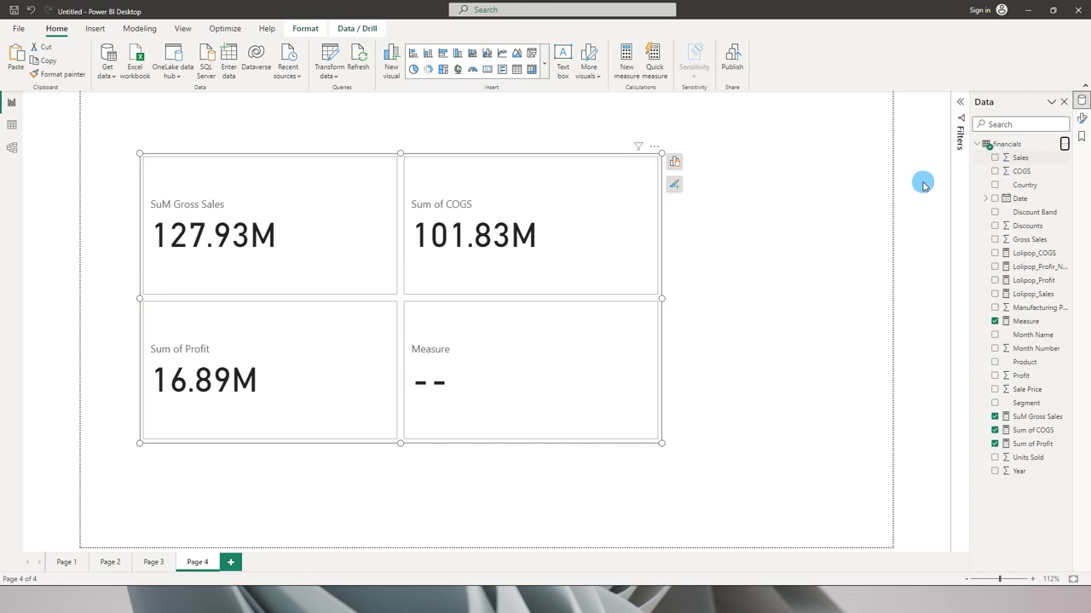
pyautogui.hotkey('ctrl', 'v')
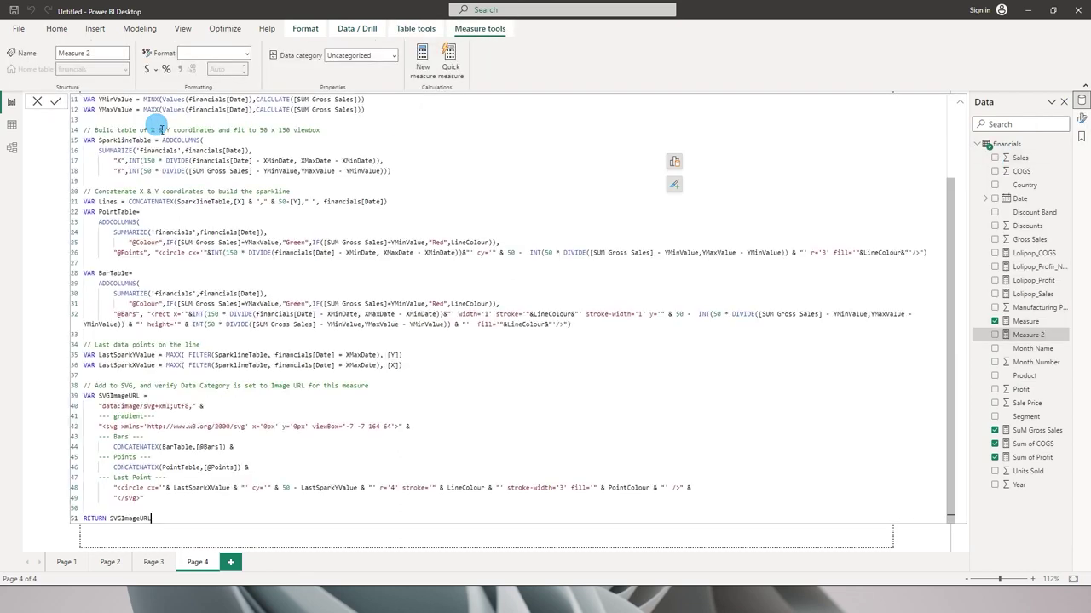
pyautogui.scroll(3, 415, 182)
pyautogui.click(344, 222)
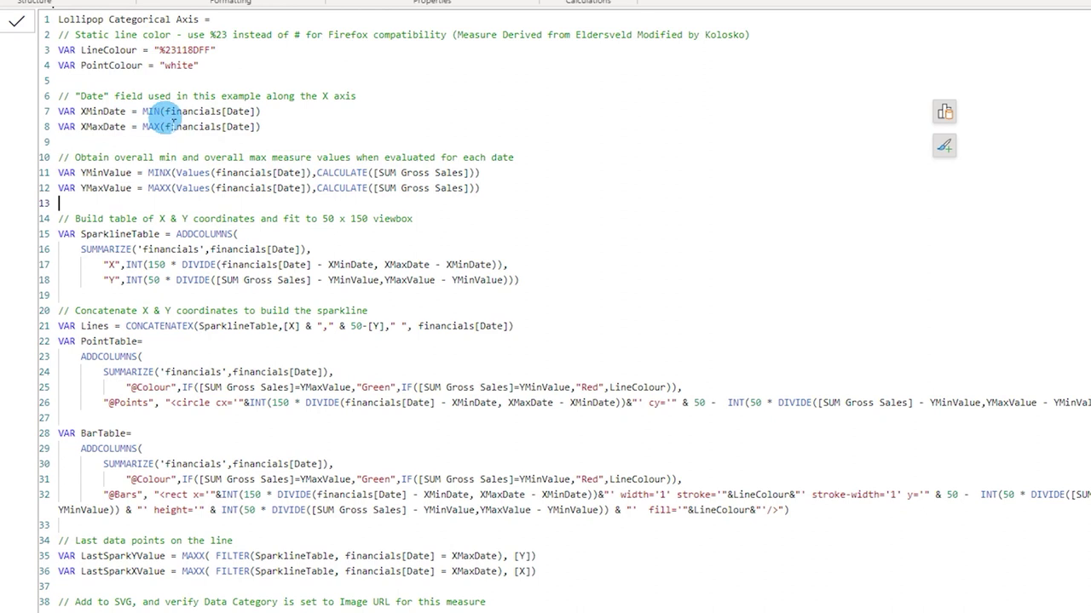
# - Review the pasted code's financials[Date] axis and Gross Sales references
pyautogui.moveTo(165, 112); pyautogui.dragTo(258, 118)
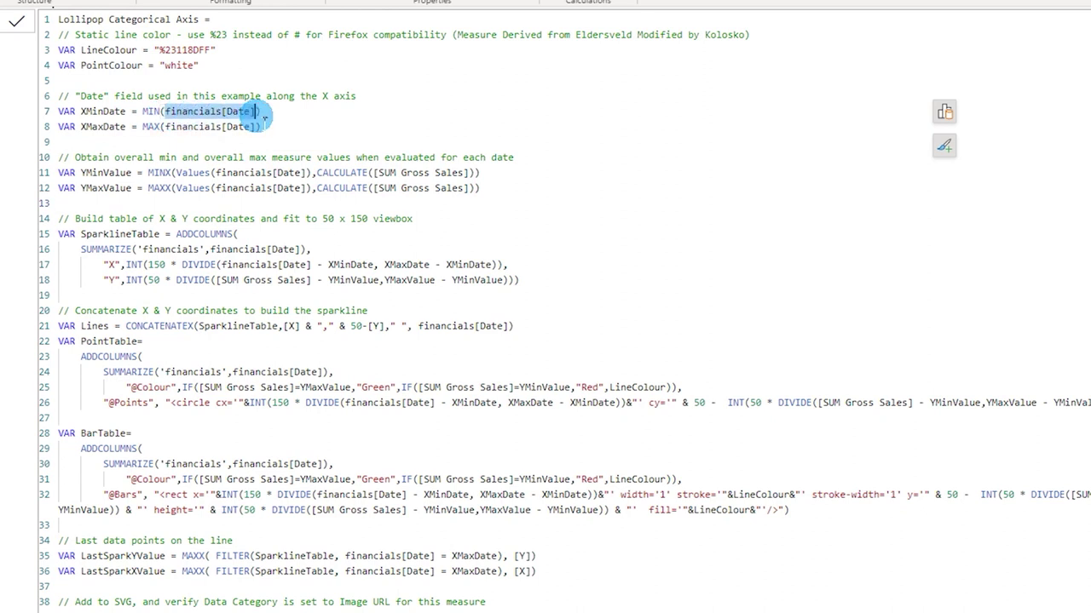
pyautogui.click(262, 184)
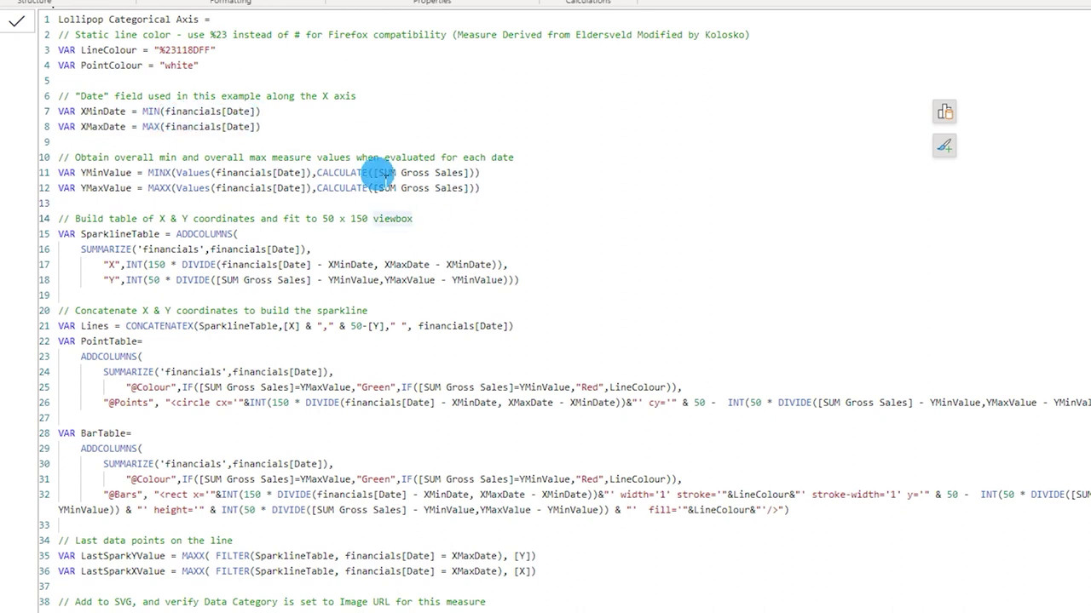
pyautogui.moveTo(377, 174); pyautogui.dragTo(465, 174)
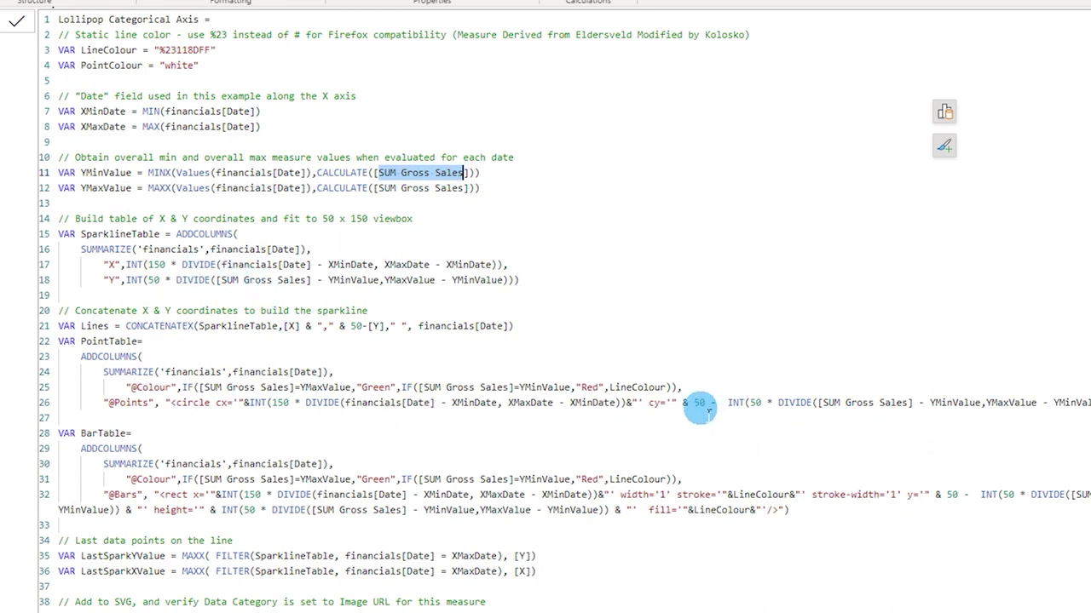
pyautogui.moveTo(203, 388); pyautogui.dragTo(271, 402)
pyautogui.keyDown('shift'); pyautogui.click(842, 402); pyautogui.keyUp('shift')
pyautogui.click(849, 402)
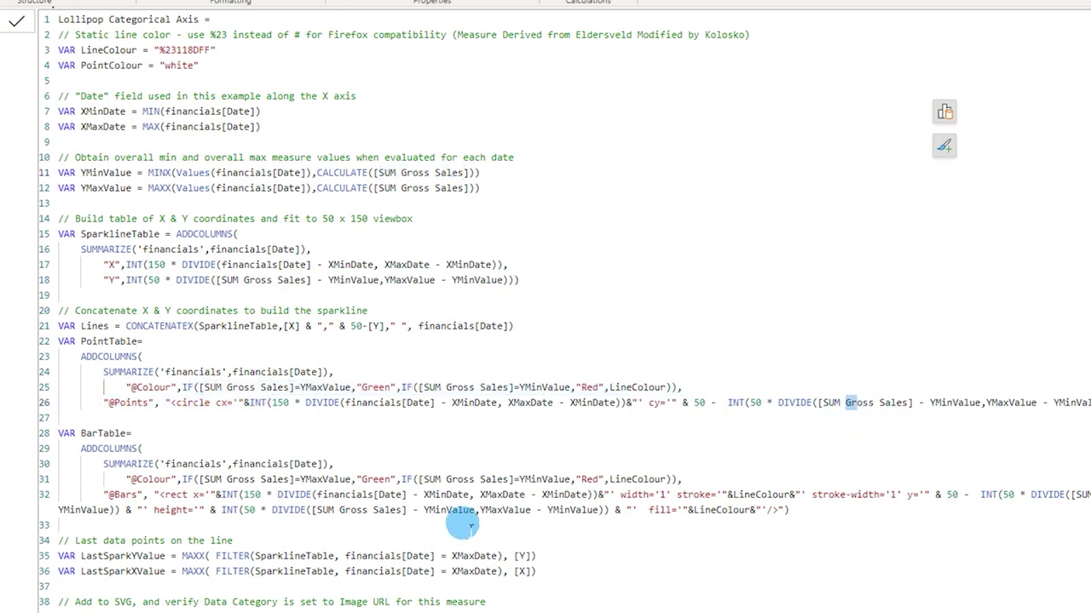
pyautogui.moveTo(445, 480); pyautogui.dragTo(513, 480)
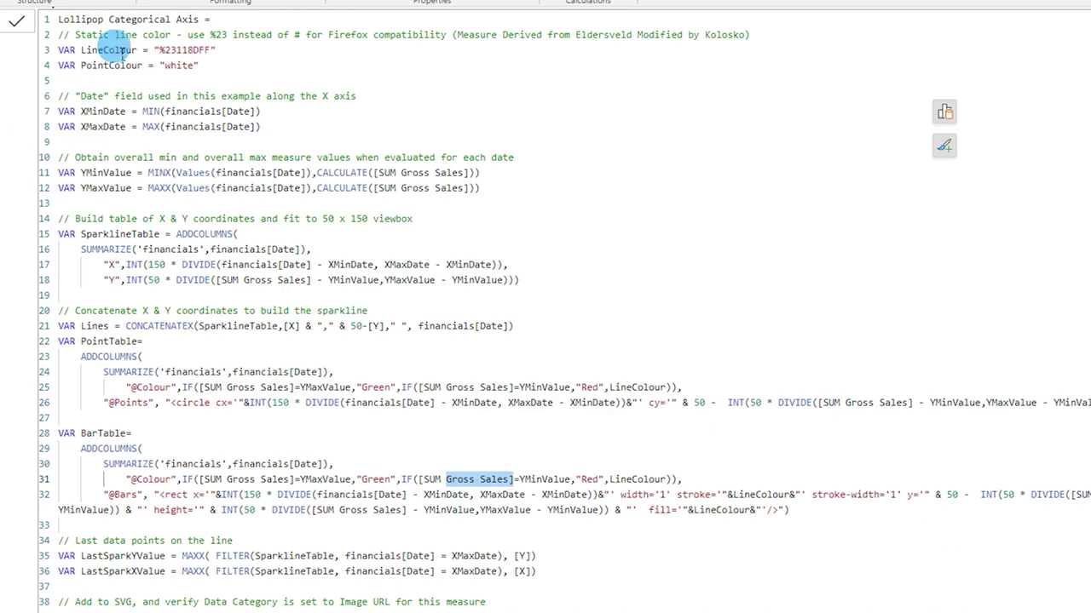
# - Rename the measure to Lollipop_Axis_Sales and commit it
pyautogui.click(160, 19)
pyautogui.moveTo(200, 19); pyautogui.dragTo(109, 22)
pyautogui.write('Axis_Sale')
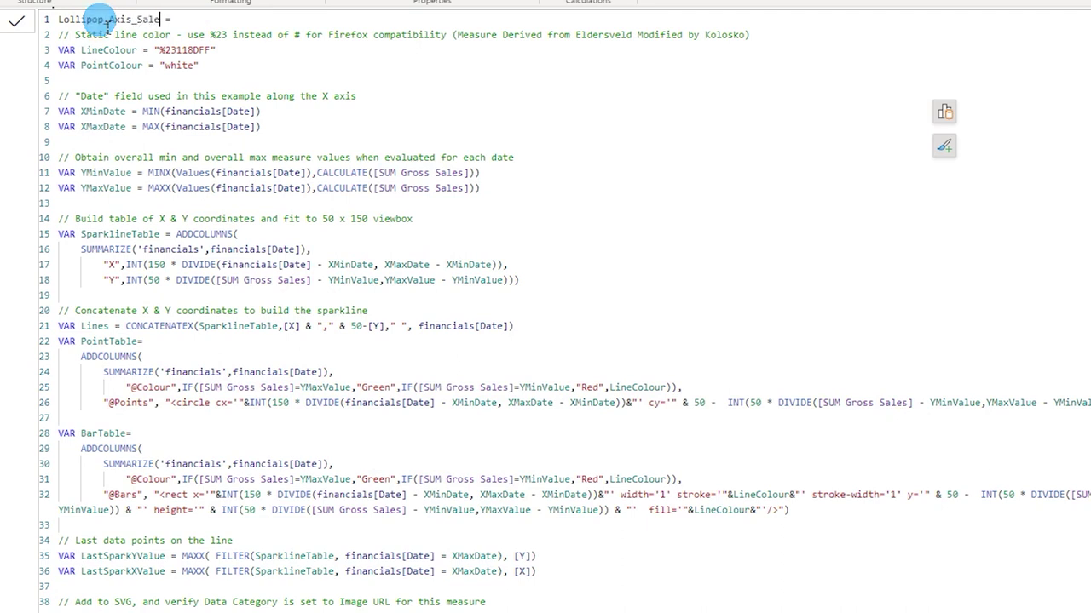
pyautogui.write('s')
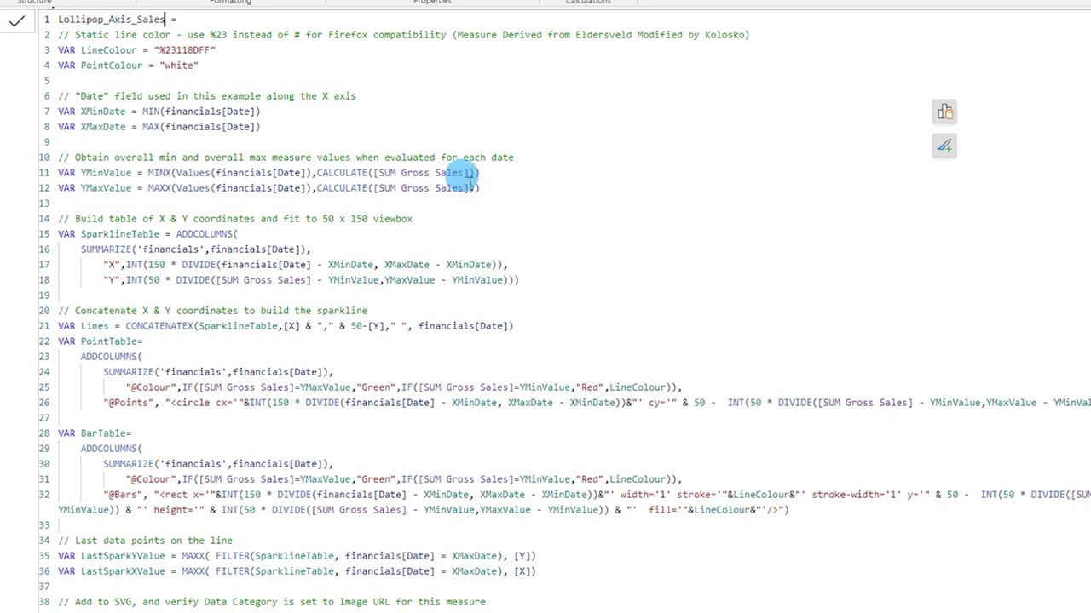
pyautogui.click(18, 35)
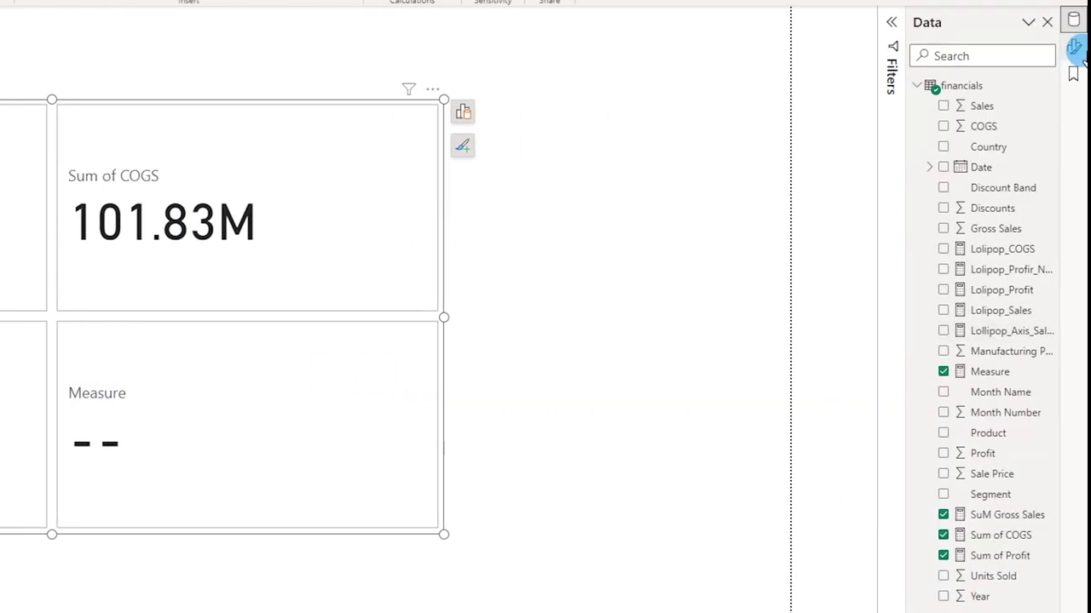
# - Target the SuM Gross Sales card series and set its image type to Image URL
pyautogui.click(1071, 52)
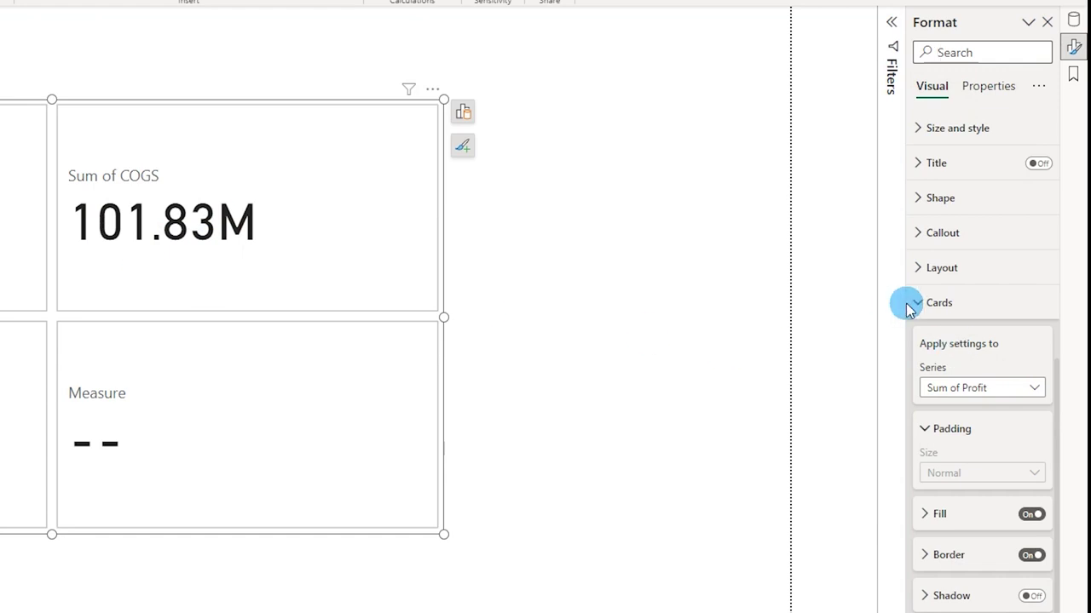
pyautogui.scroll(-5, 927, 337)
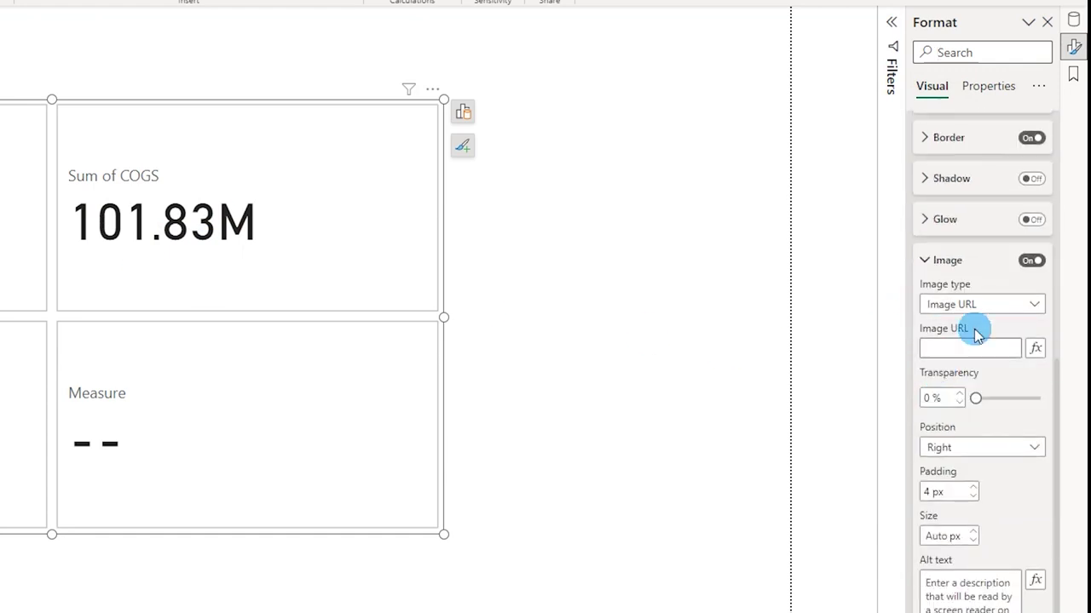
pyautogui.scroll(5, 972, 281)
pyautogui.click(985, 245)
pyautogui.click(978, 286)
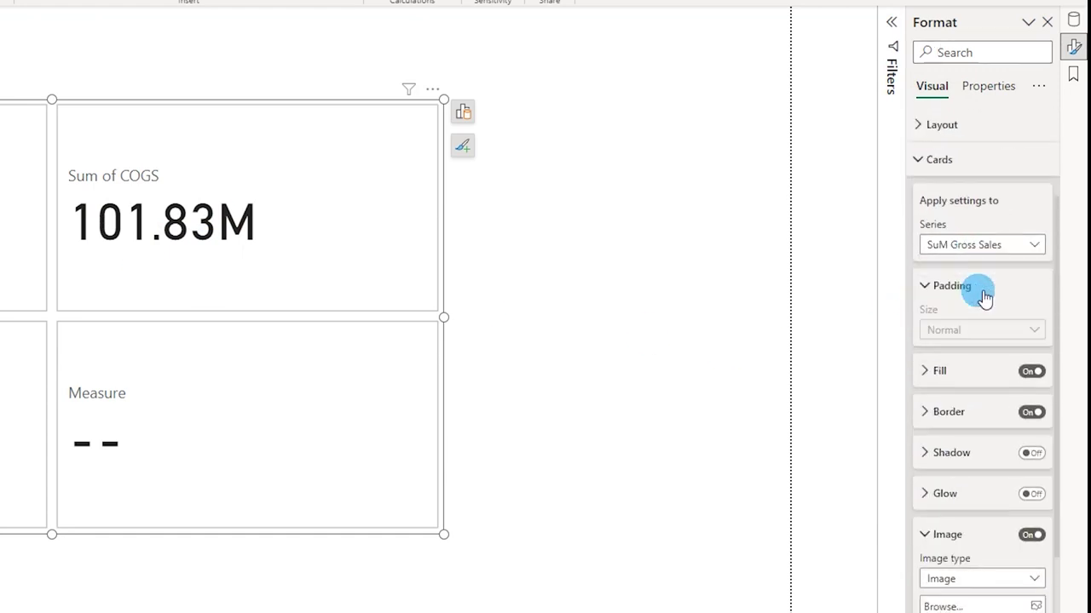
pyautogui.scroll(-3, 984, 341)
pyautogui.click(1031, 311)
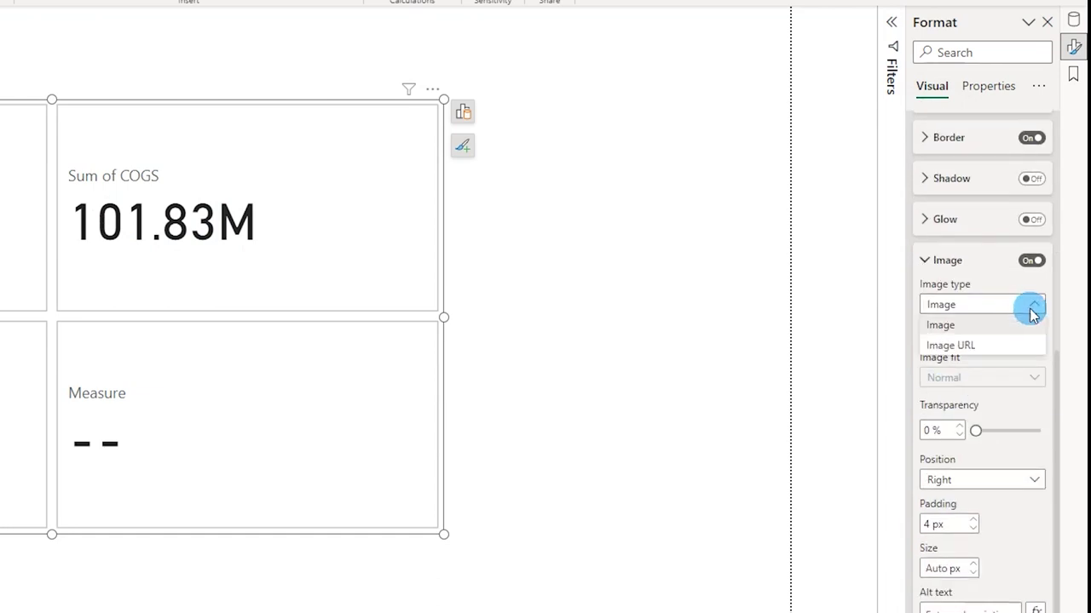
pyautogui.click(959, 348)
# - Base the image URL on the Lollipop_Axis_Sales field value
pyautogui.click(1035, 349)
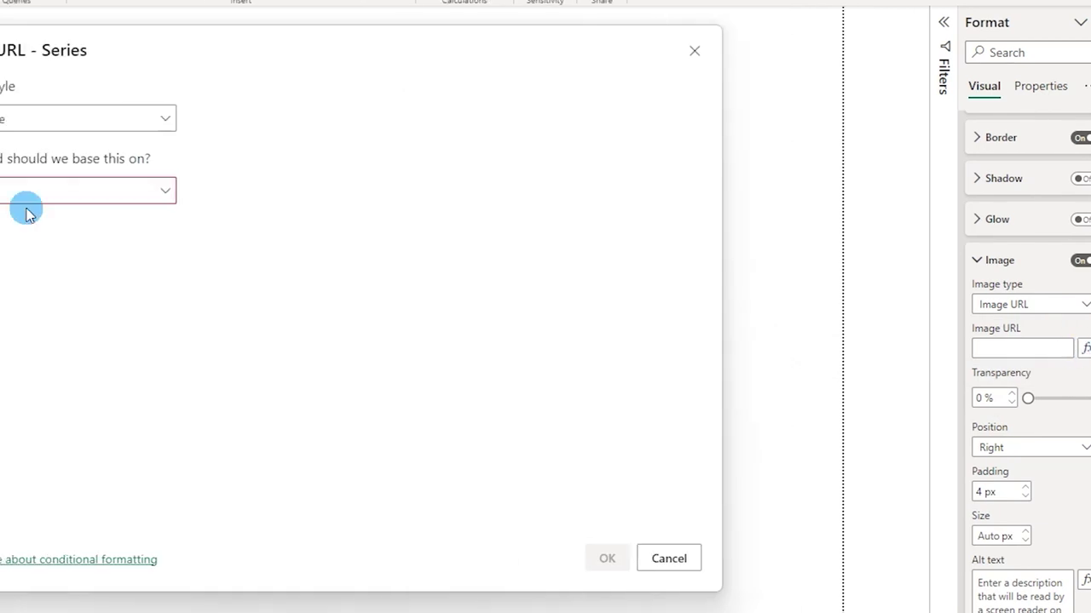
pyautogui.click(169, 191)
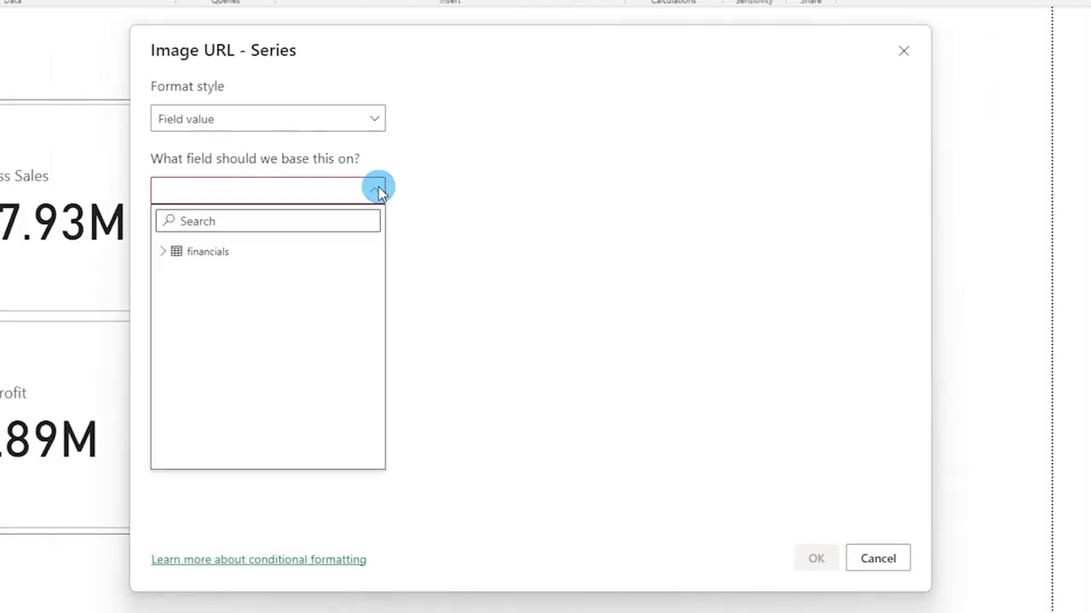
pyautogui.click(164, 252)
pyautogui.scroll(-1, 286, 370)
pyautogui.scroll(-1, 336, 409)
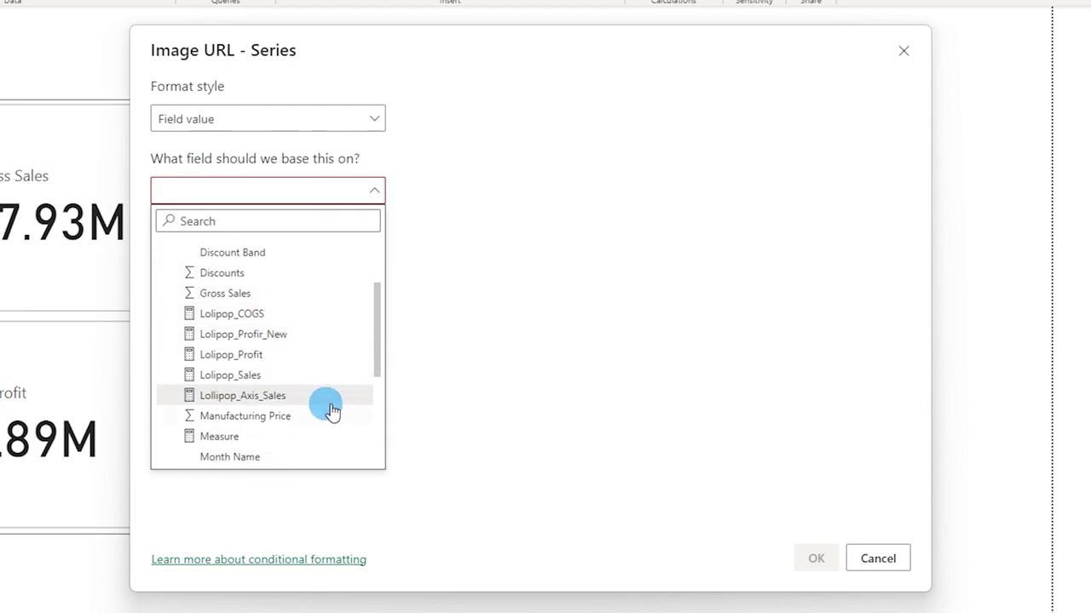
pyautogui.click(274, 396)
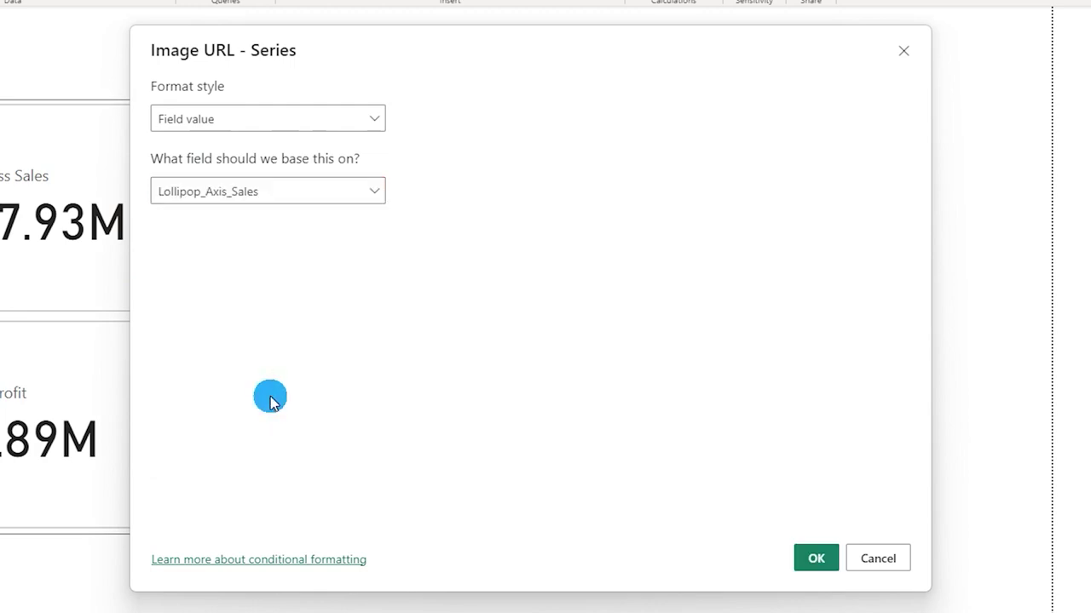
pyautogui.click(816, 562)
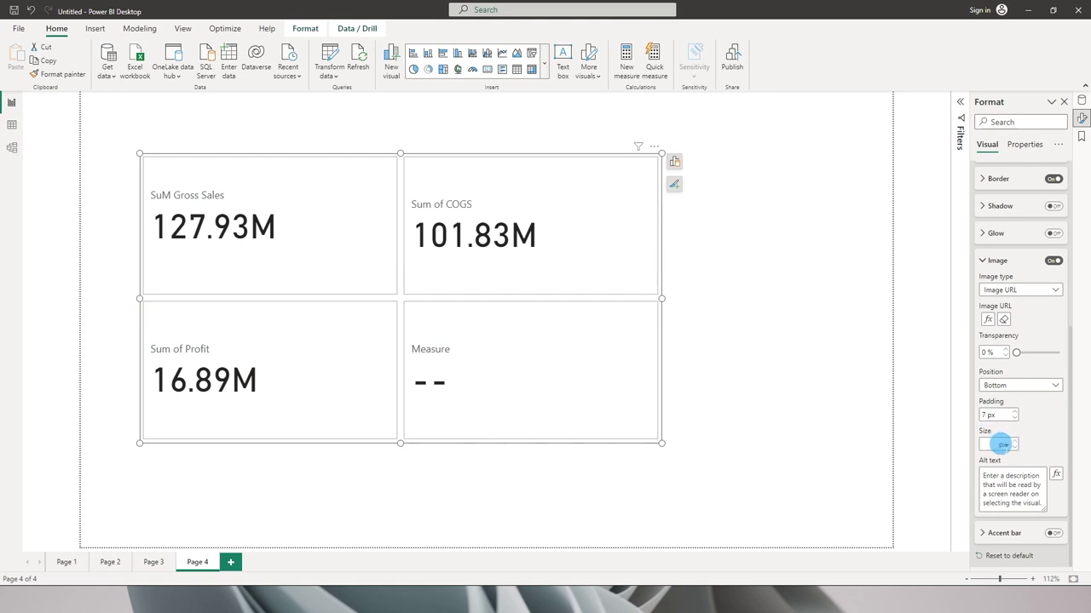
# - Set the card image size to 100 and centre the callout values horizontally
pyautogui.click(1000, 445)
pyautogui.write('100')
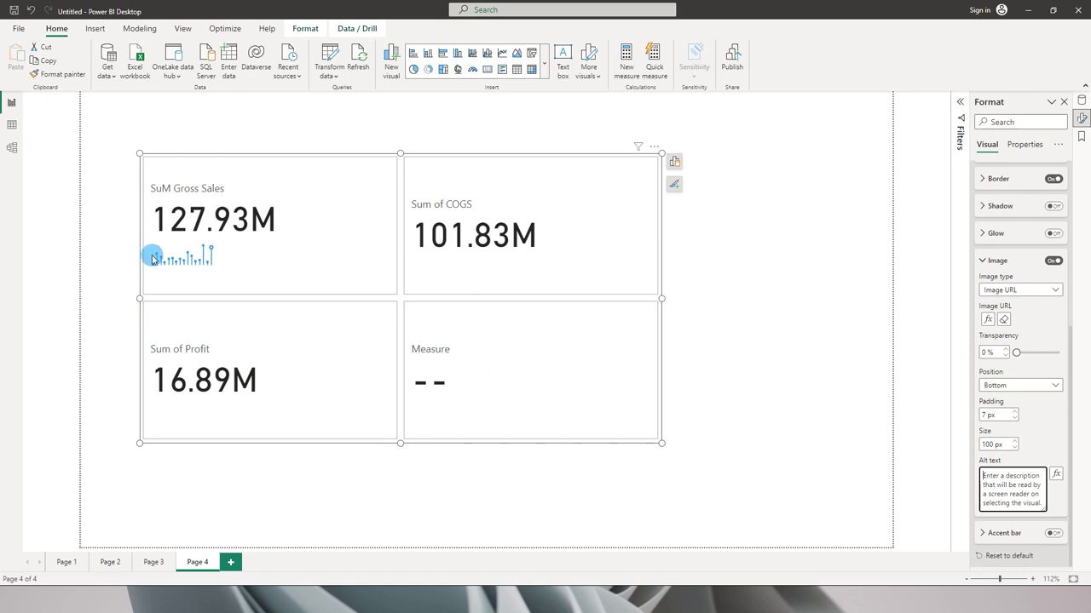
pyautogui.click(187, 270)
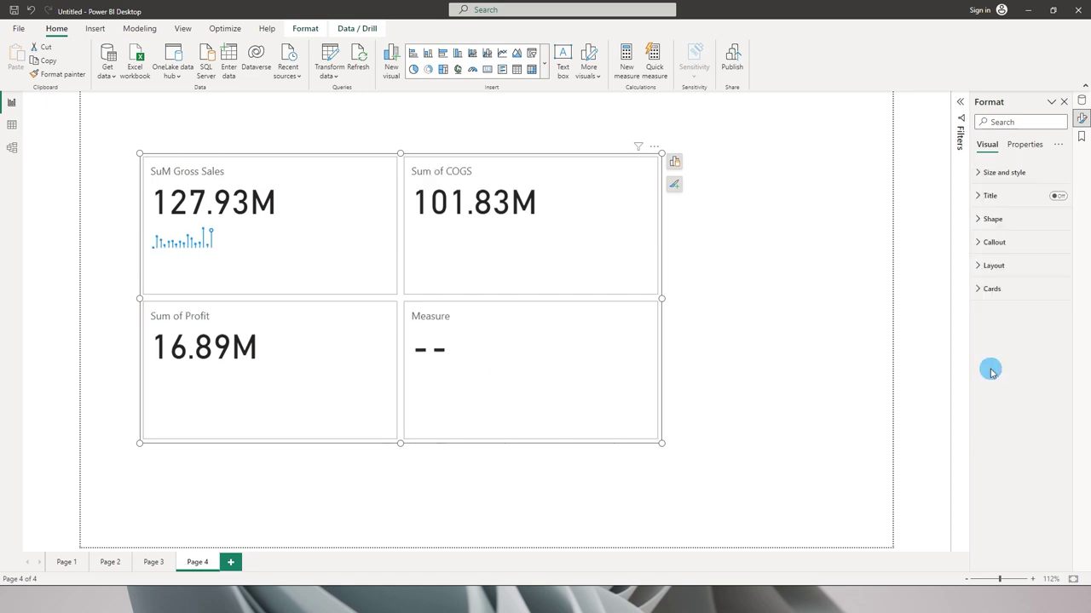
pyautogui.click(984, 245)
pyautogui.click(981, 245)
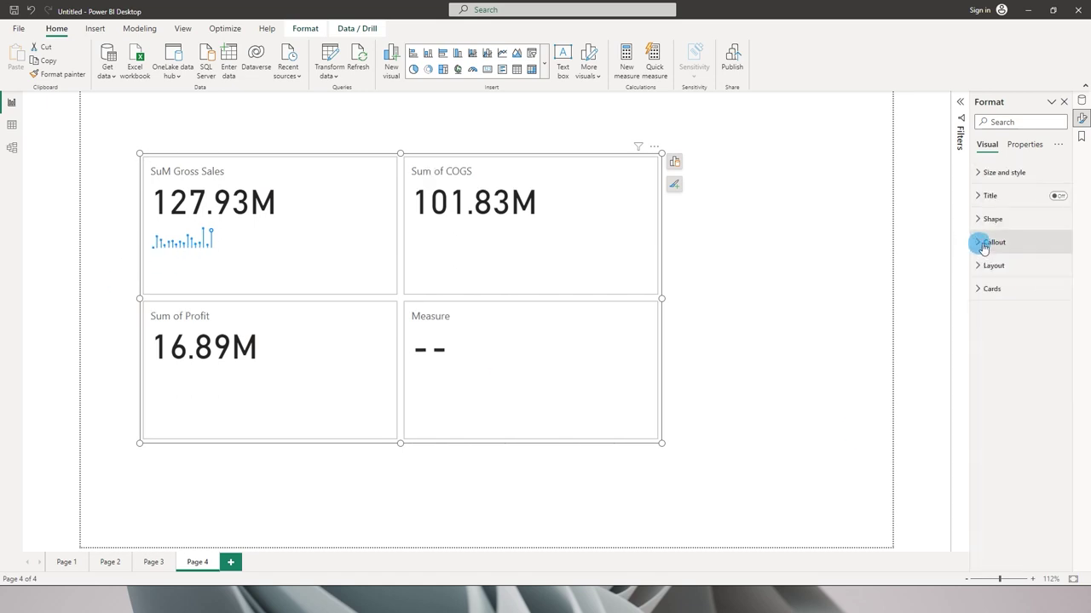
pyautogui.click(989, 243)
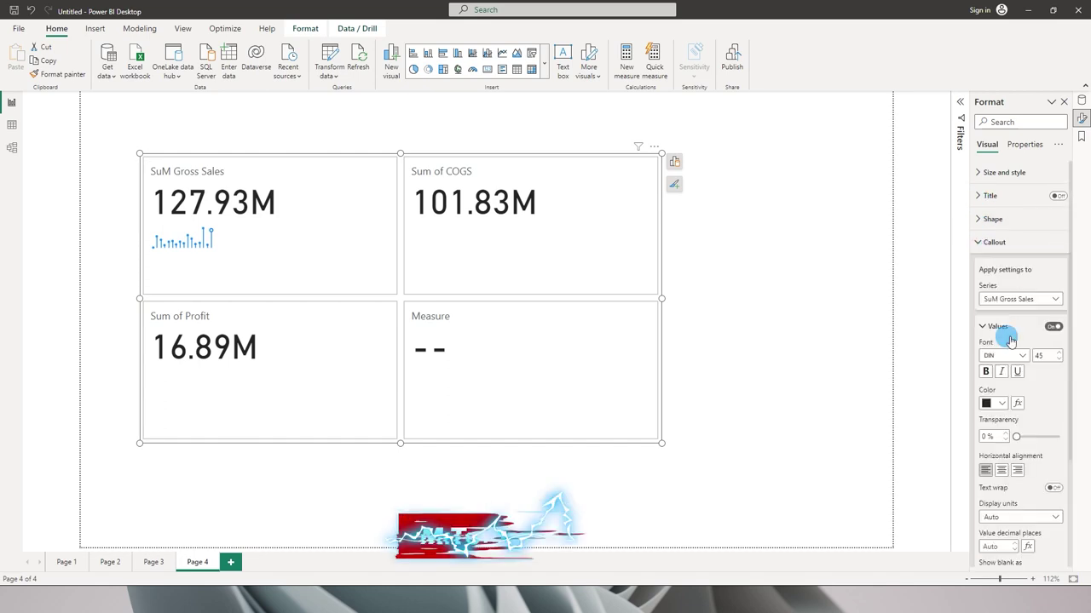
pyautogui.click(1002, 471)
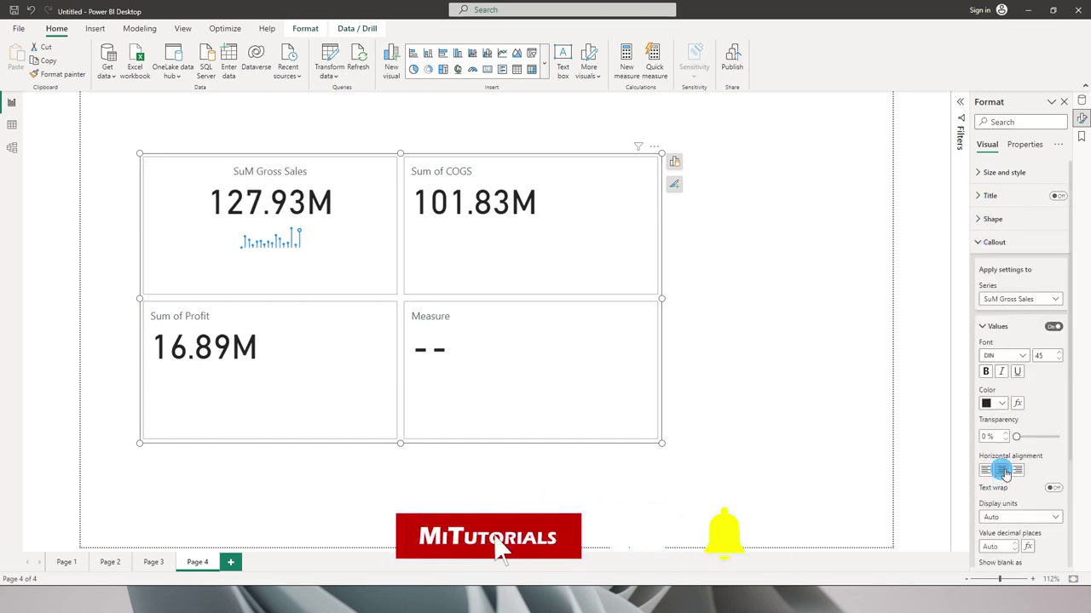
pyautogui.click(979, 244)
# - Enlarge the card image to 180 px and deselect the card
pyautogui.click(979, 288)
pyautogui.click(999, 351)
pyautogui.scroll(-5, 998, 353)
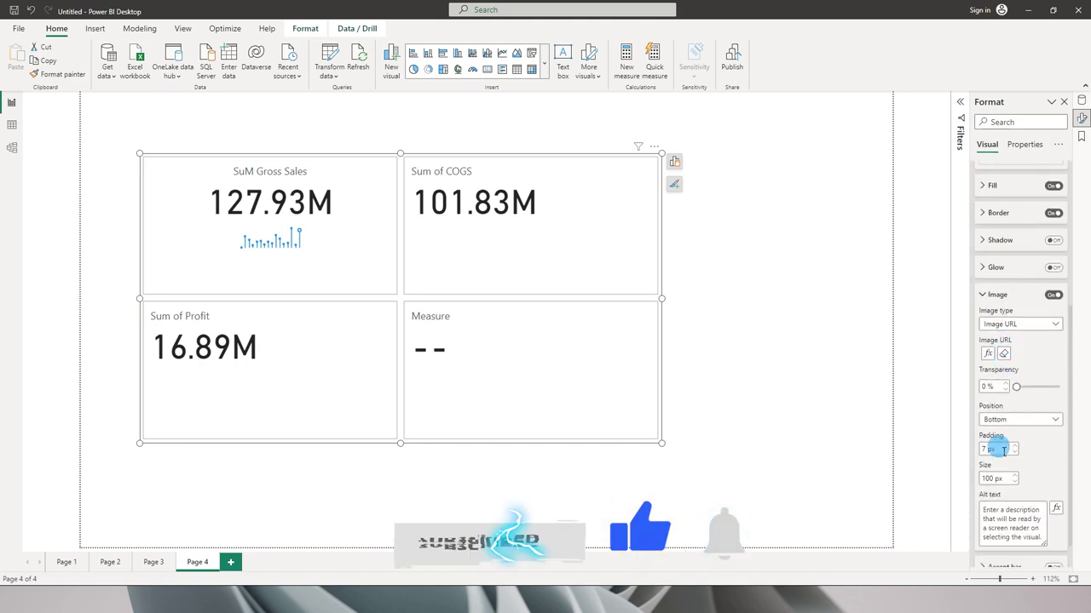
pyautogui.click(991, 479)
pyautogui.press('BackSpace')
pyautogui.write('160')
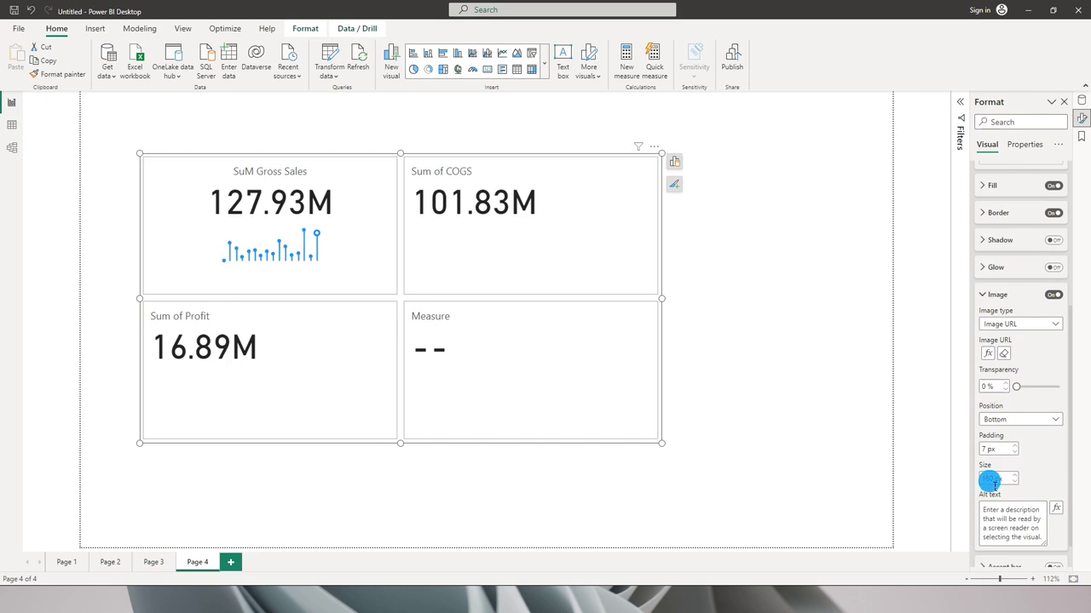
pyautogui.write('00')
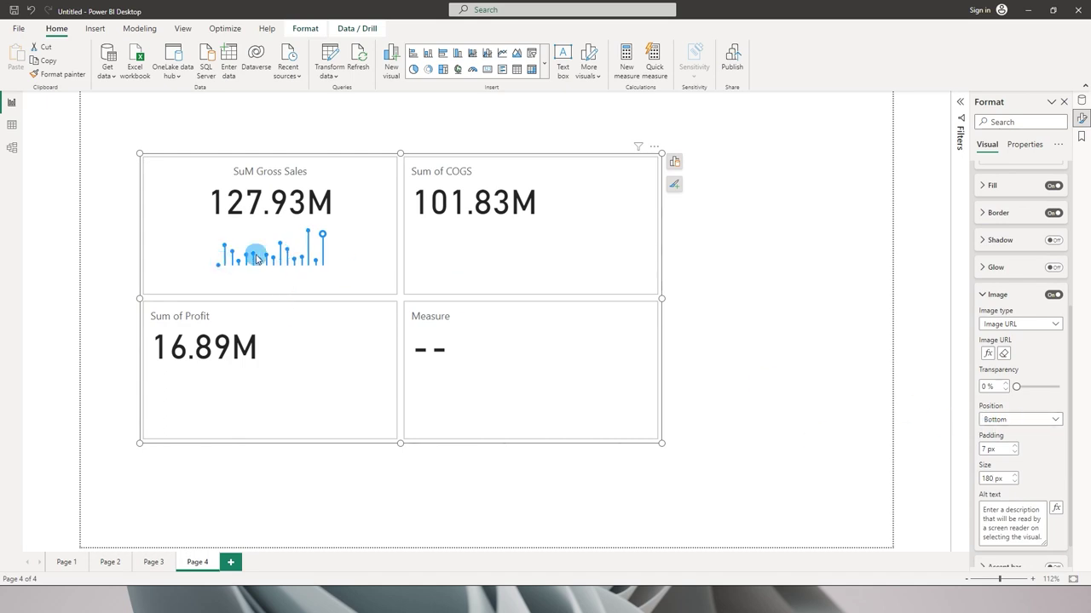
pyautogui.click(674, 281)
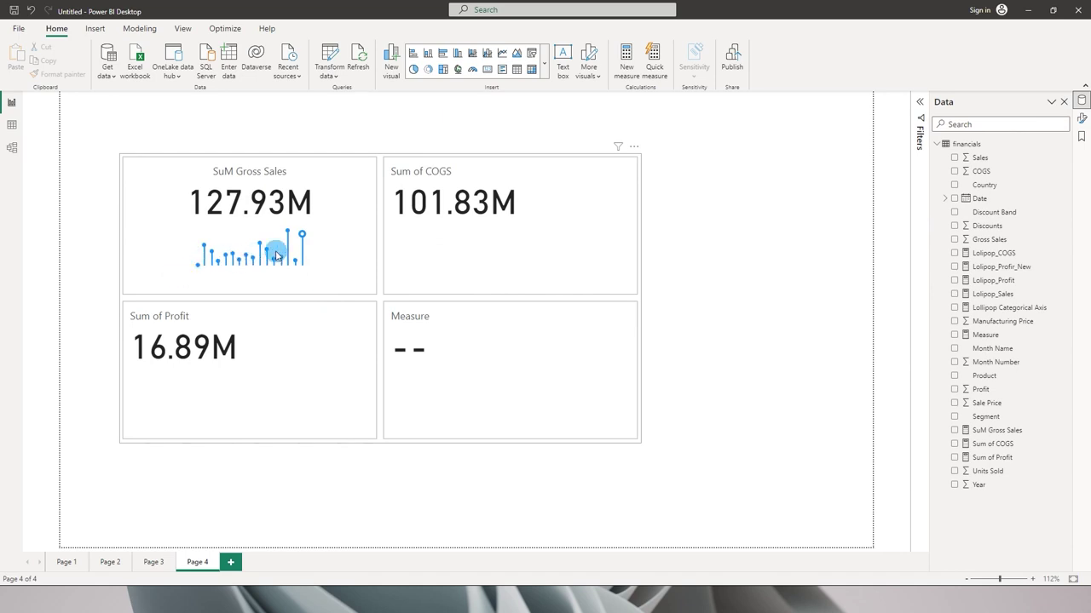
# - Turn the Date field into a narrow slicer placed to the right of the cards
pyautogui.click(954, 199)
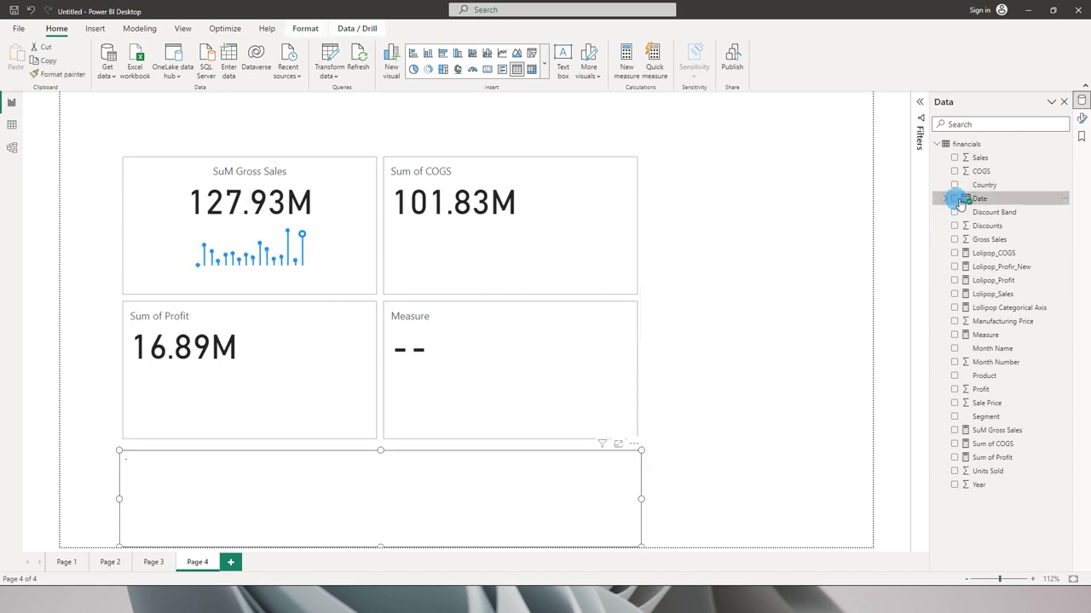
pyautogui.click(756, 272)
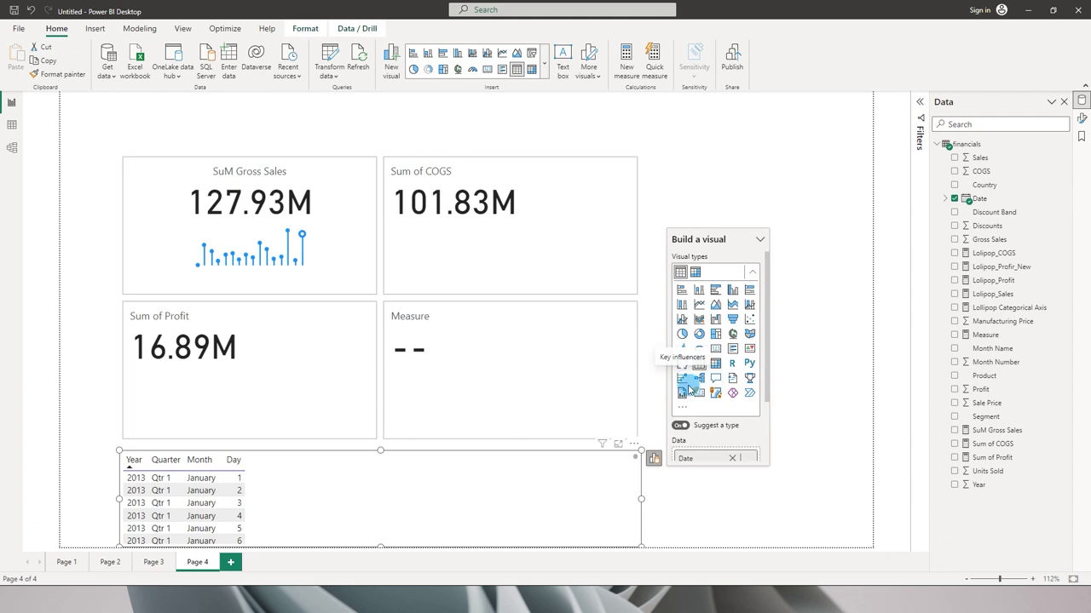
pyautogui.click(685, 364)
pyautogui.moveTo(239, 499); pyautogui.dragTo(842, 216)
pyautogui.moveTo(354, 236); pyautogui.dragTo(750, 209)
# - Filter the cards to 2014 in the Date slicer instead of 2013
pyautogui.click(752, 195)
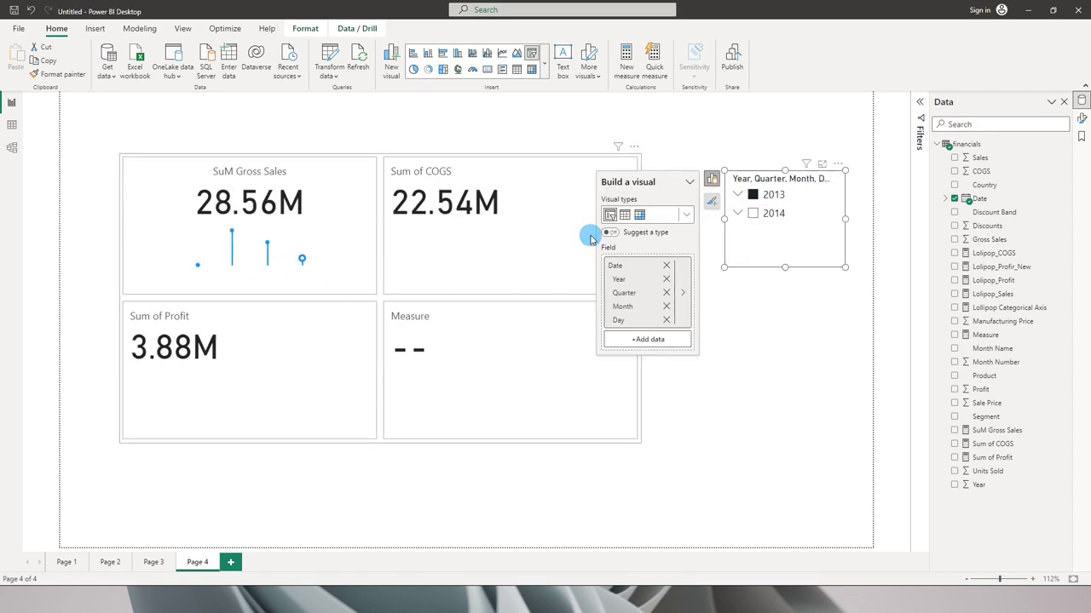
pyautogui.click(302, 266)
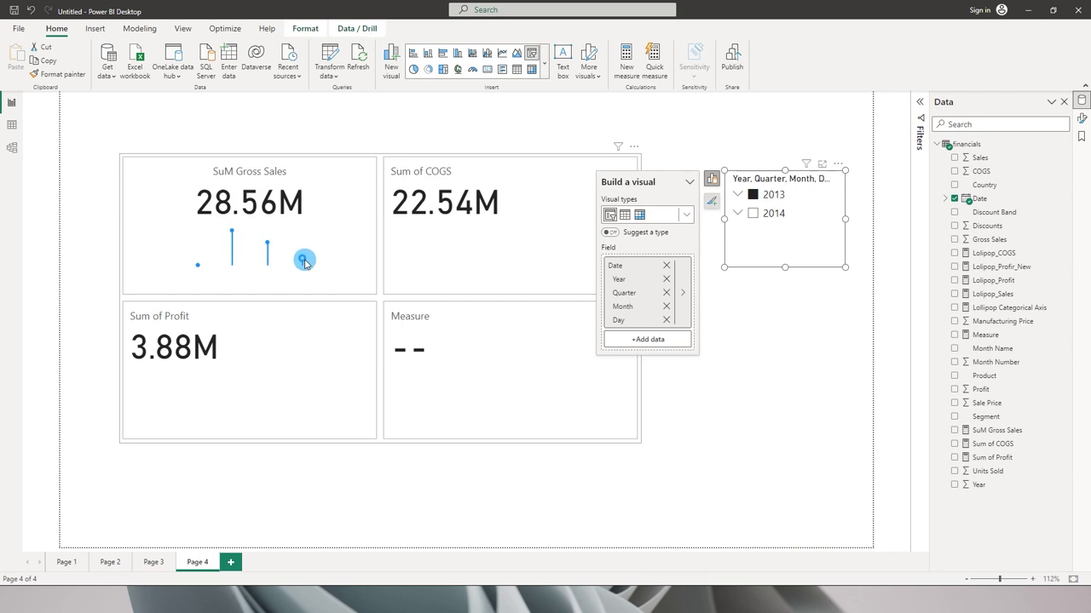
pyautogui.click(754, 213)
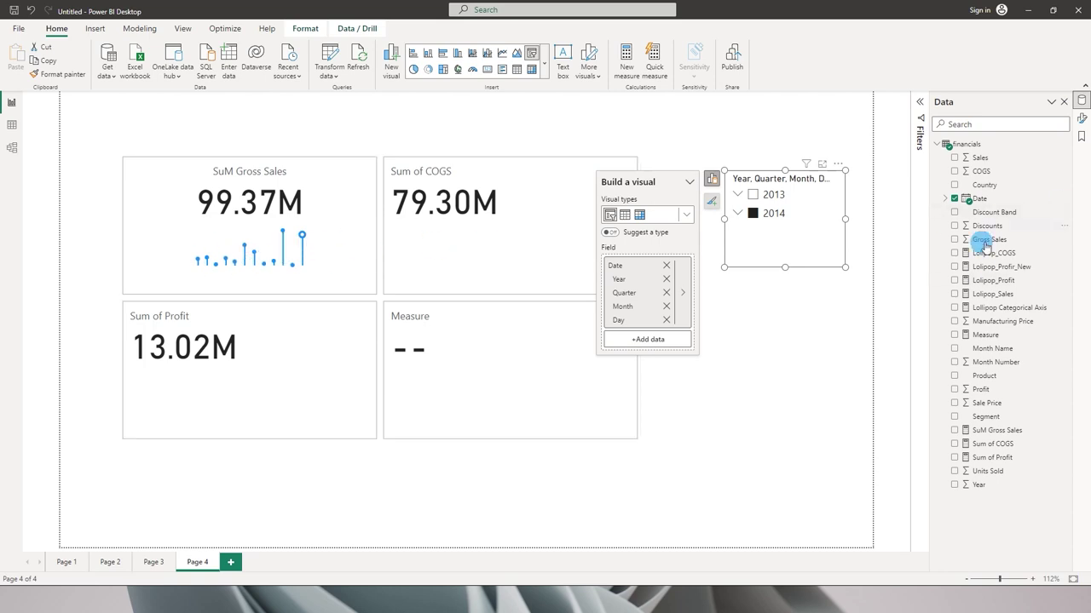
pyautogui.click(457, 250)
pyautogui.click(458, 207)
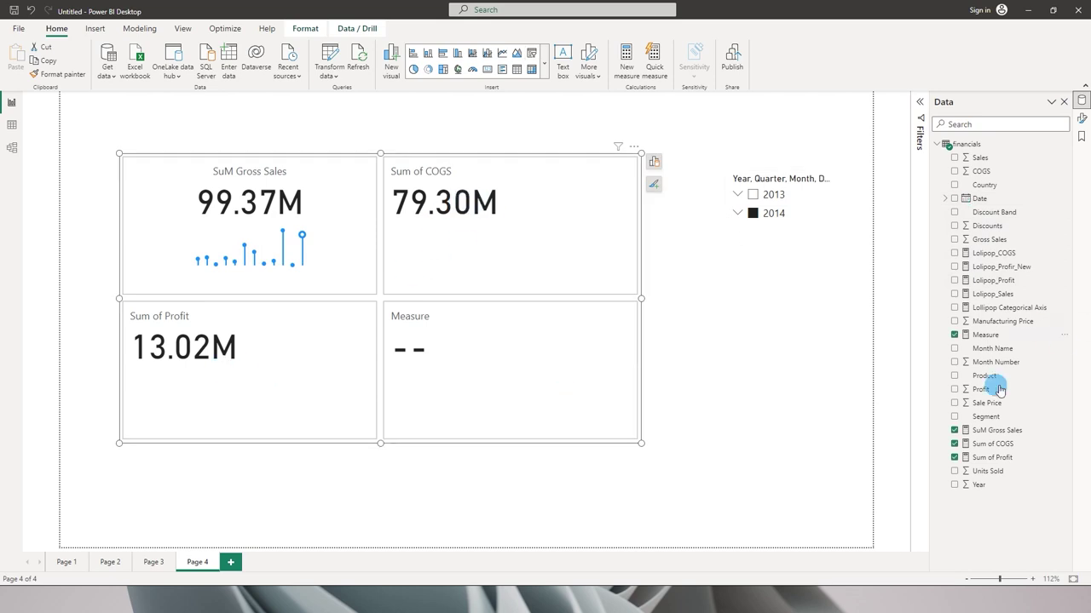
# - Target the Sum of COGS series in the card format settings
pyautogui.click(1079, 118)
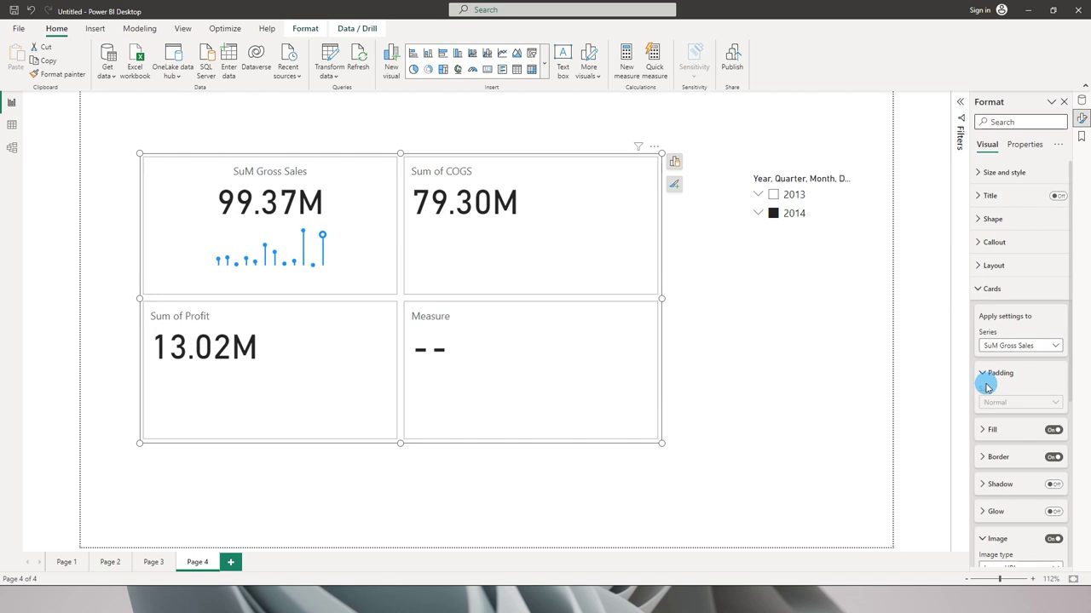
pyautogui.scroll(-5, 992, 380)
pyautogui.scroll(2, 1014, 273)
pyautogui.click(1018, 189)
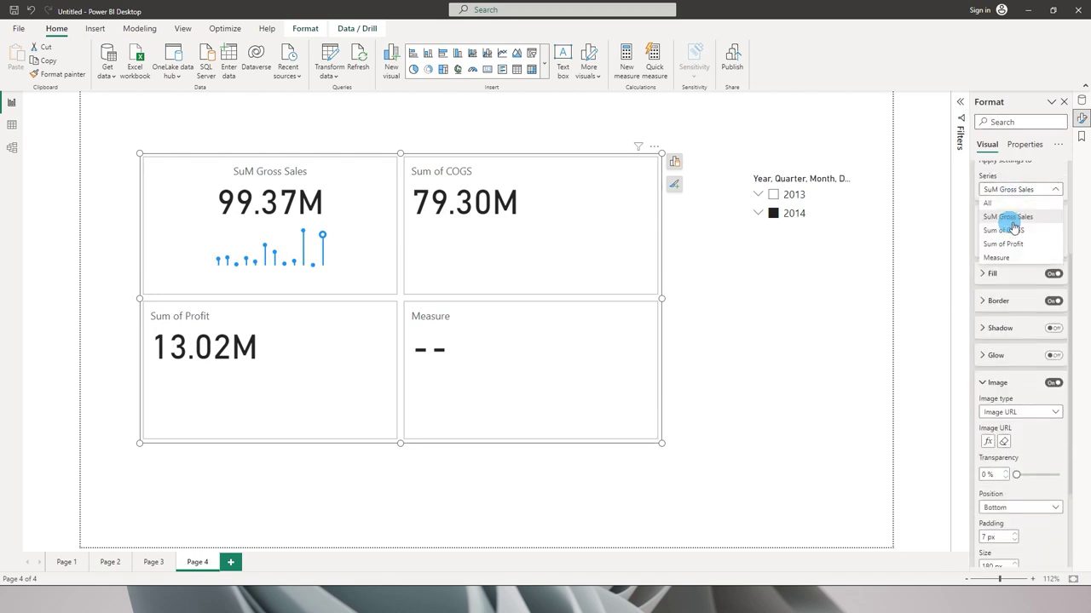
pyautogui.click(1008, 222)
# - Browse the fields for the COGS card's image URL, then cancel without changes
pyautogui.scroll(-3, 1024, 275)
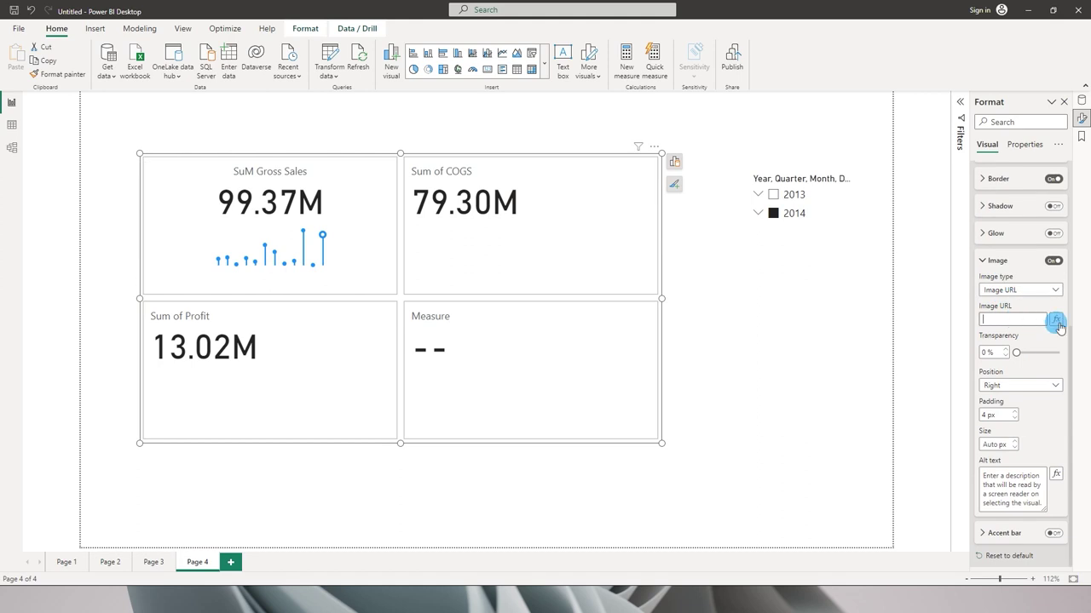
pyautogui.click(1056, 319)
pyautogui.click(428, 218)
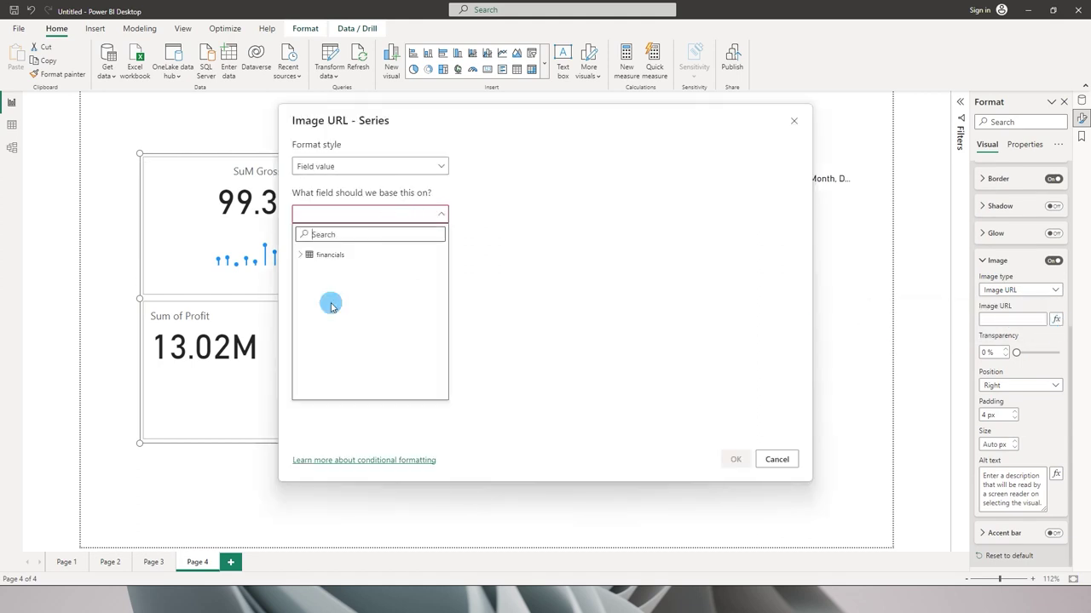
pyautogui.click(301, 254)
pyautogui.scroll(-2, 353, 341)
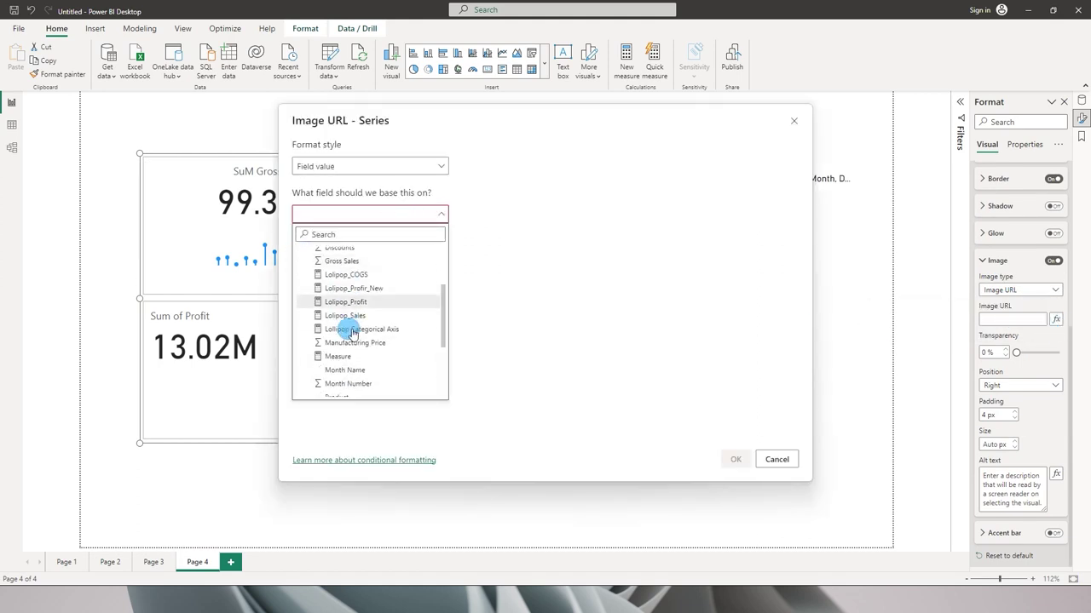
pyautogui.click(782, 464)
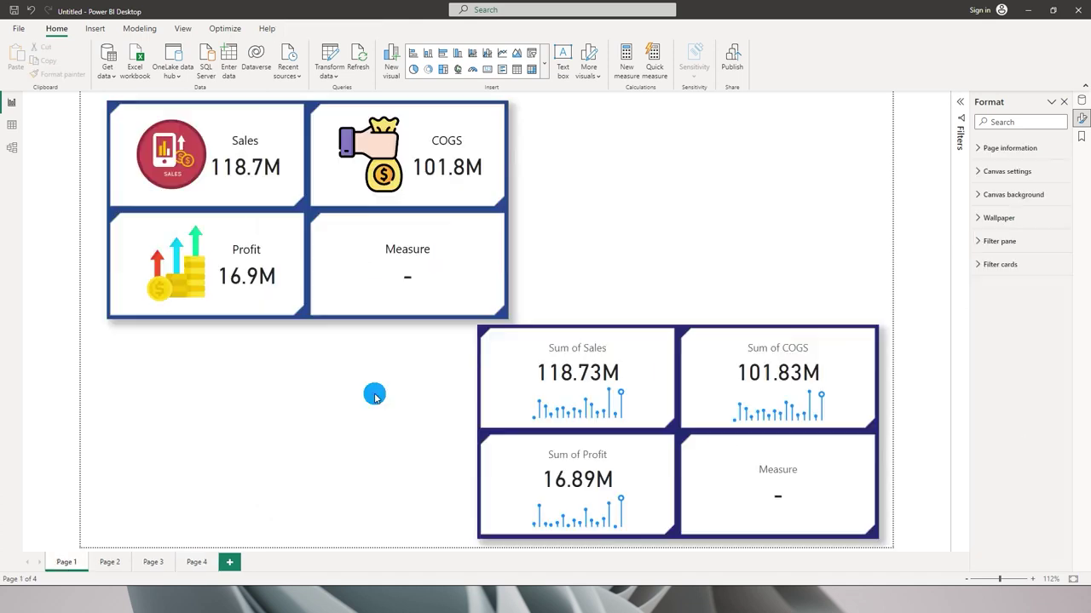